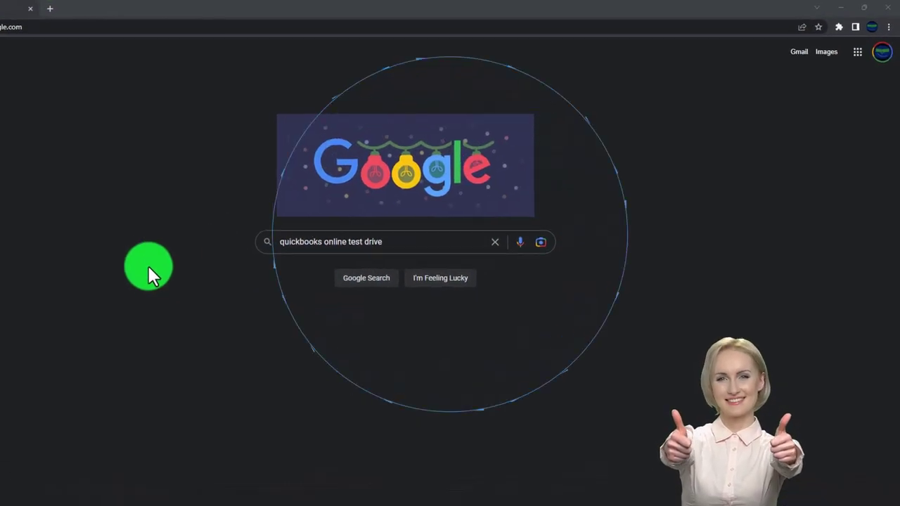
# Search Google for "quickbooks online test drive".
pyautogui.click(378, 253)
pyautogui.press('Return')
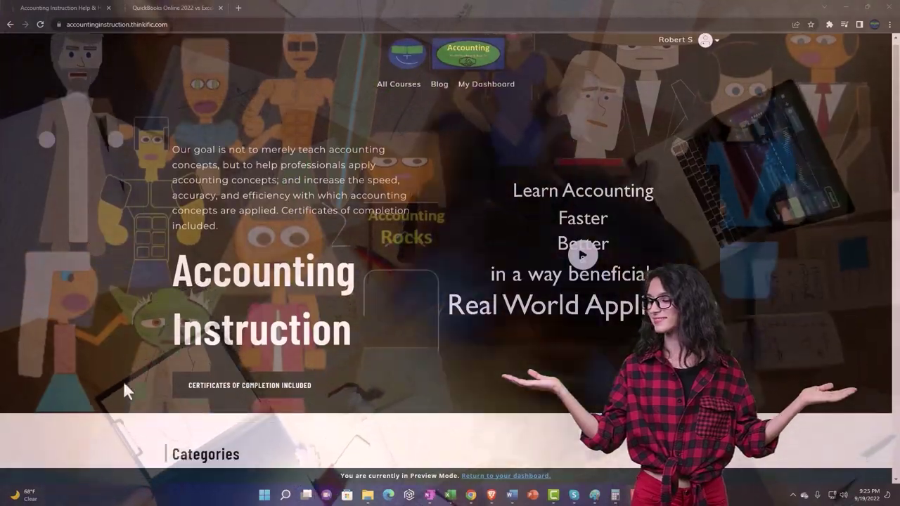
# Browse the Accounting Instruction course categories and the lesson sections of the QuickBooks Online 2022 course.
pyautogui.scroll(-6, 124, 387)
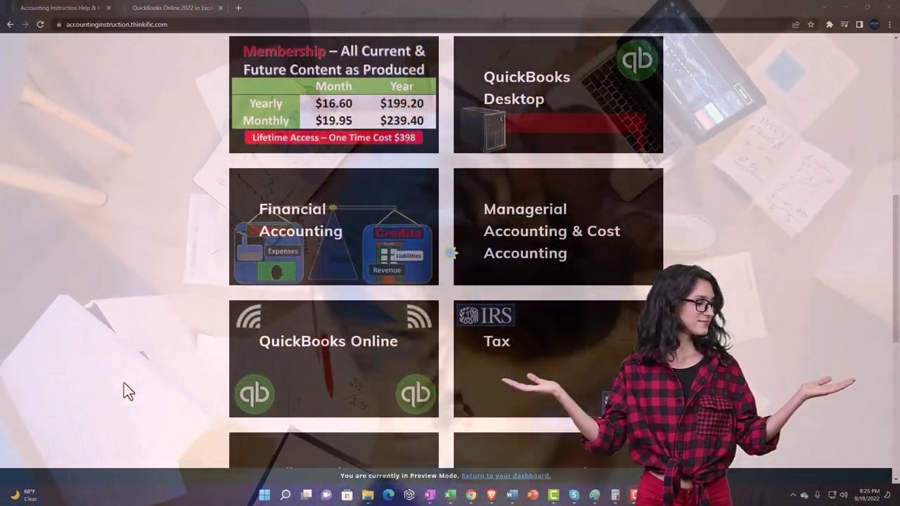
pyautogui.scroll(-4, 124, 386)
pyautogui.scroll(-2, 123, 384)
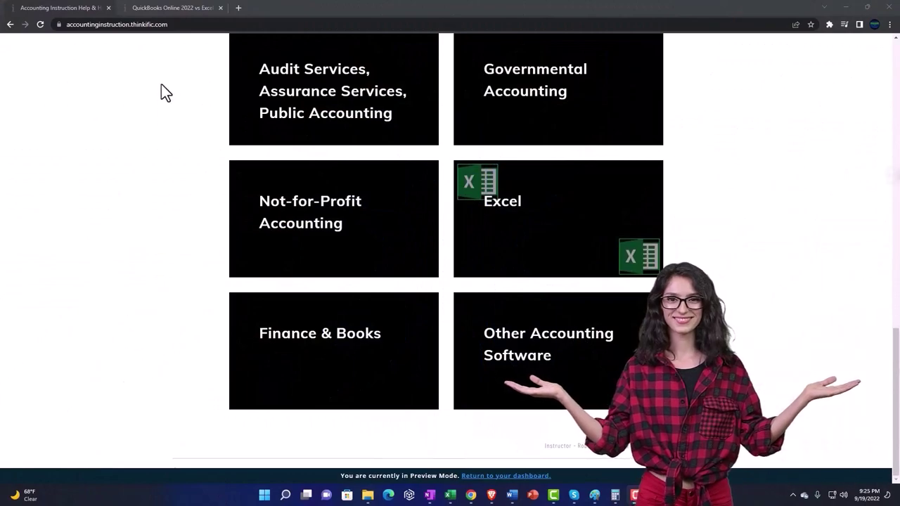
pyautogui.click(162, 10)
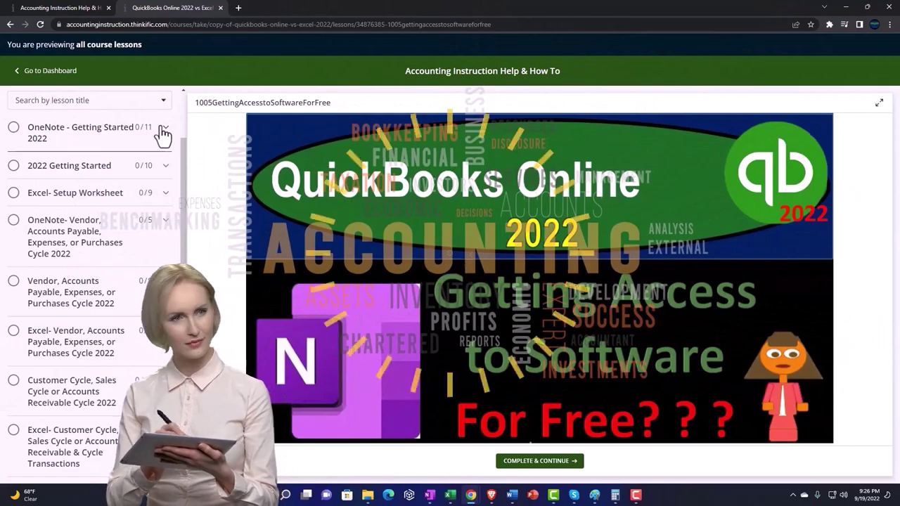
pyautogui.click(163, 132)
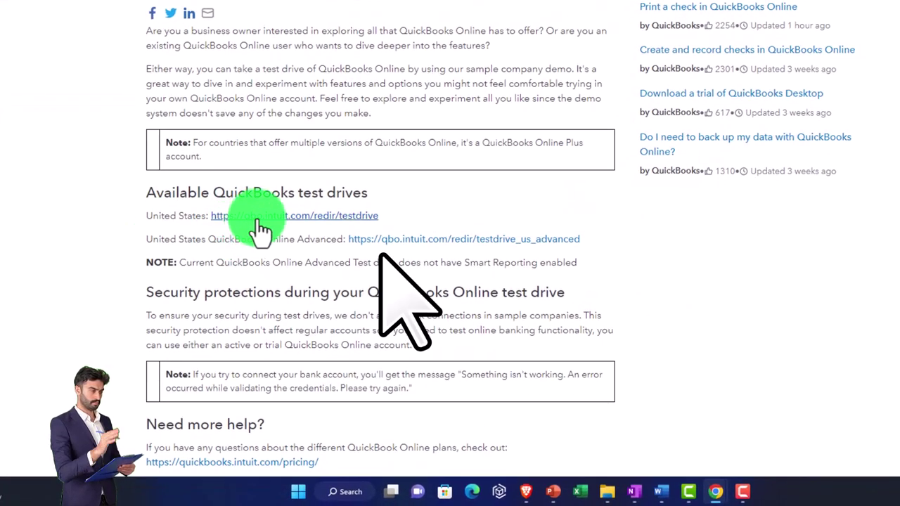
# Open the United States QuickBooks Online test drive and complete its security verification.
pyautogui.click(260, 228)
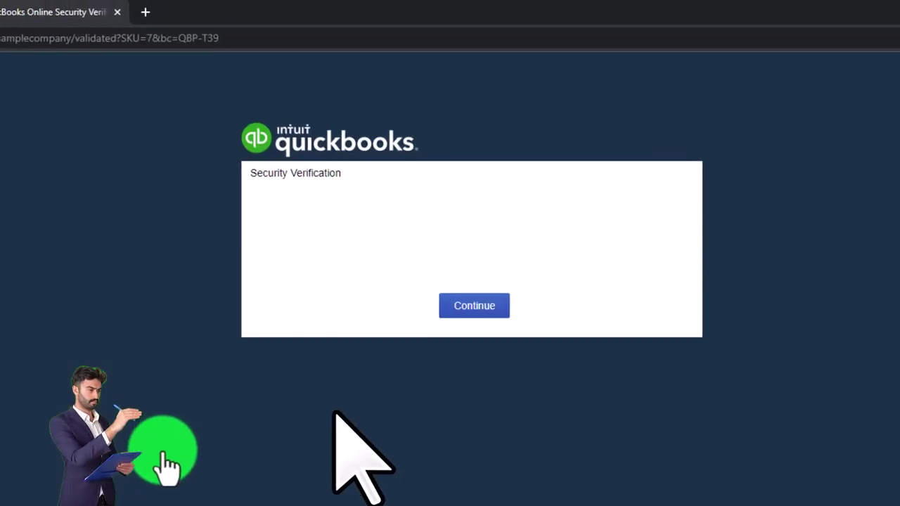
pyautogui.click(382, 231)
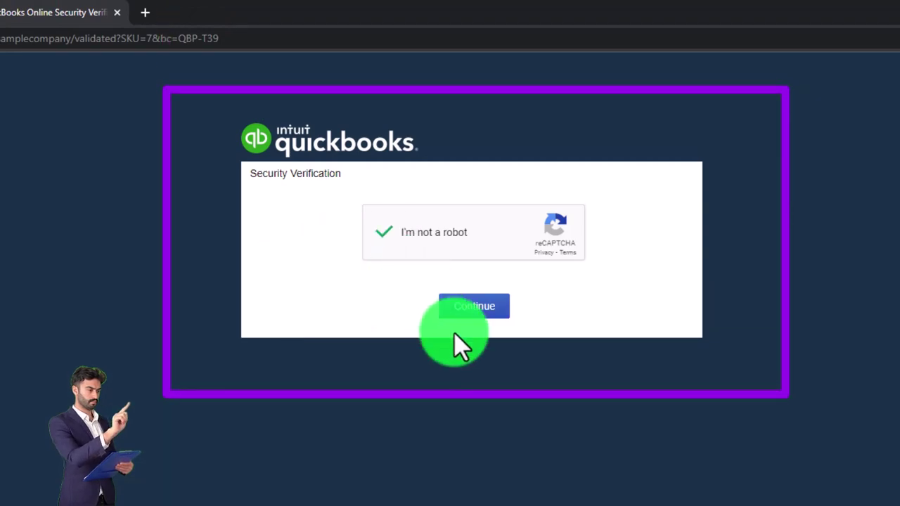
pyautogui.click(474, 306)
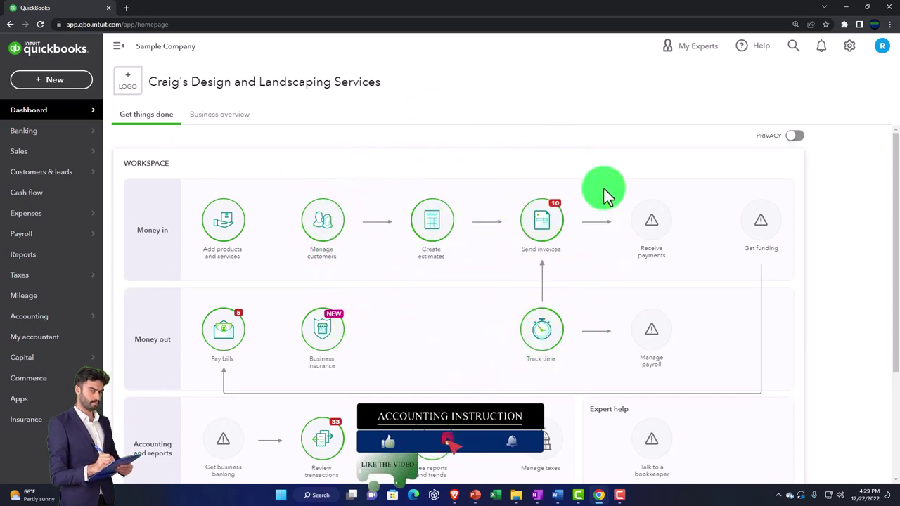
# Check in the company settings whether the sample company uses Accountant view or Business view.
pyautogui.hotkey('ctrl', '-')
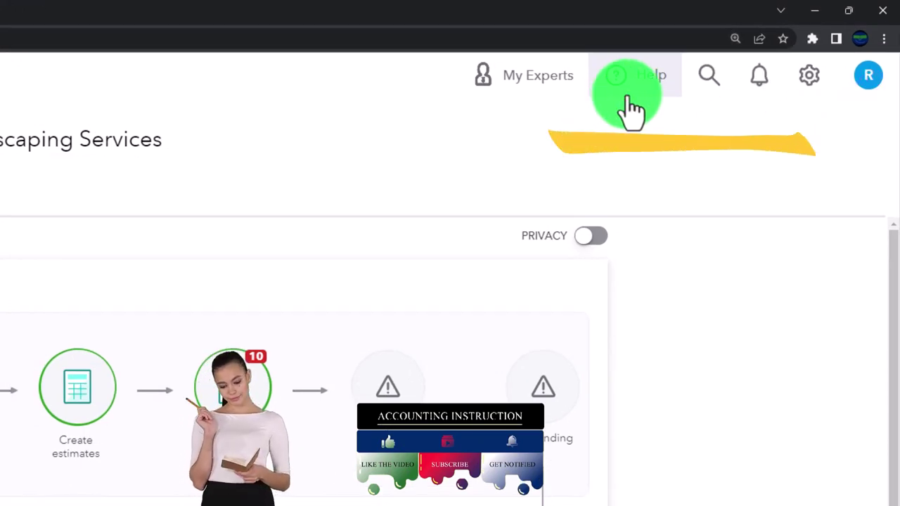
pyautogui.click(814, 85)
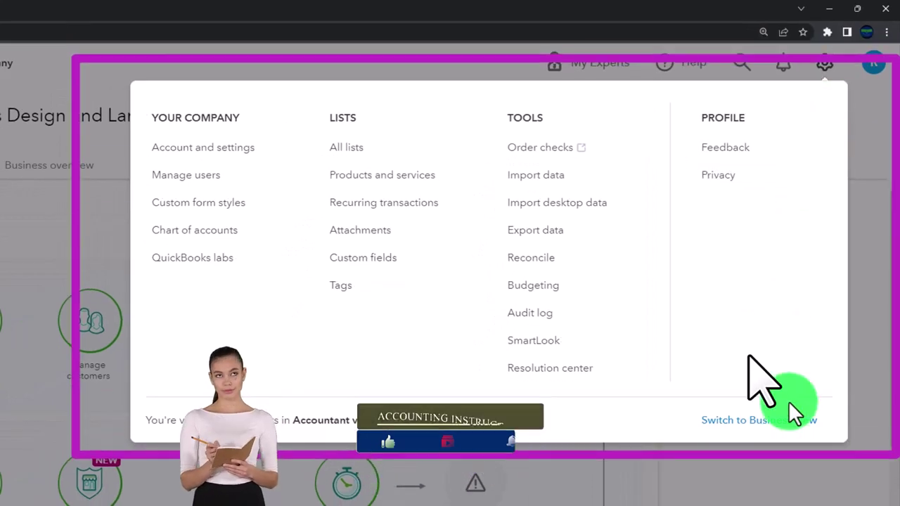
pyautogui.click(787, 422)
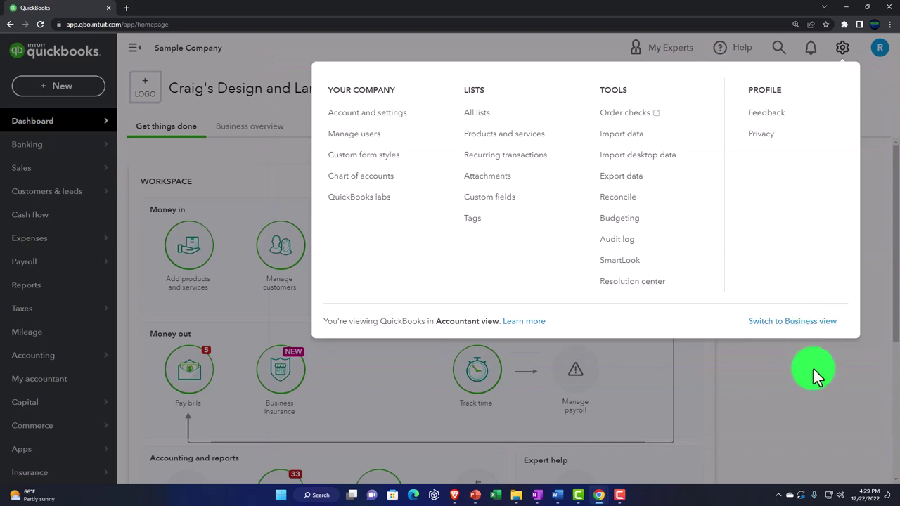
pyautogui.click(813, 369)
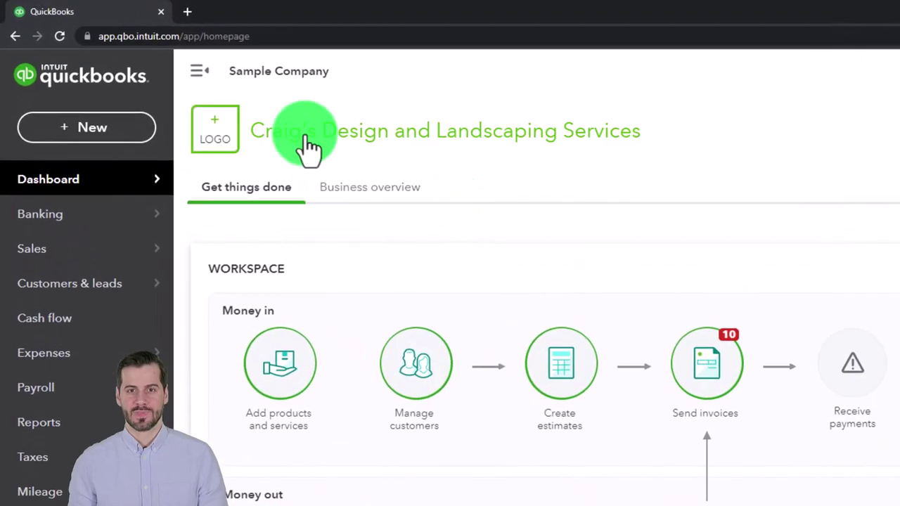
# Duplicate the sample company's homepage tab twice to have three browser tabs.
pyautogui.rightClick(108, 9)
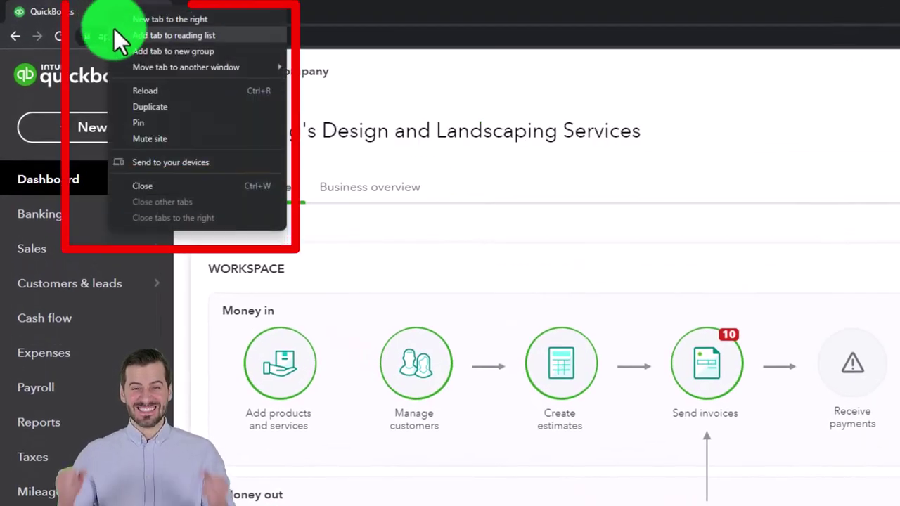
pyautogui.click(188, 110)
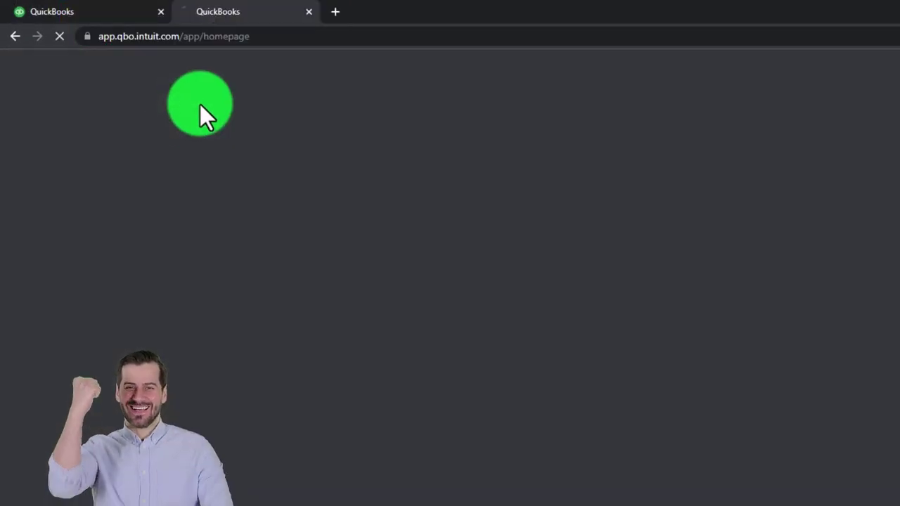
pyautogui.rightClick(244, 11)
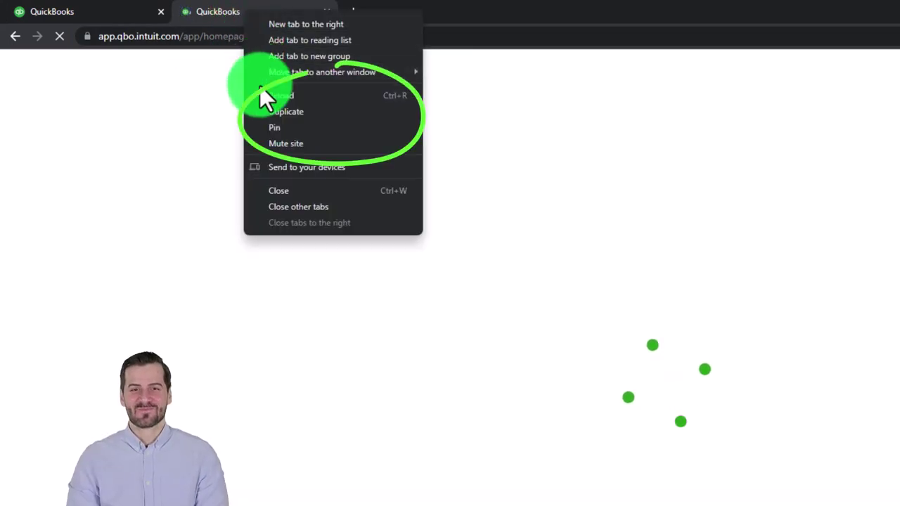
pyautogui.click(316, 113)
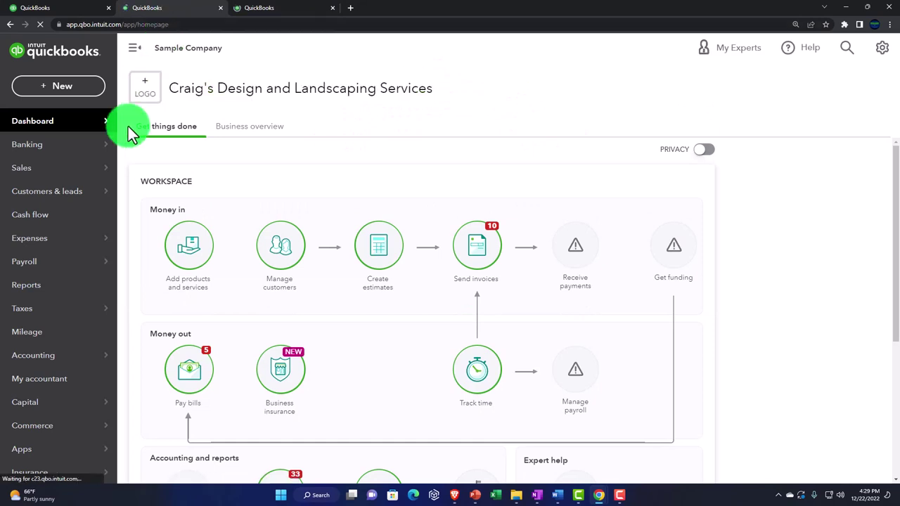
# Open the Balance Sheet report in the second browser tab and the Profit and Loss report in the third.
pyautogui.click(56, 288)
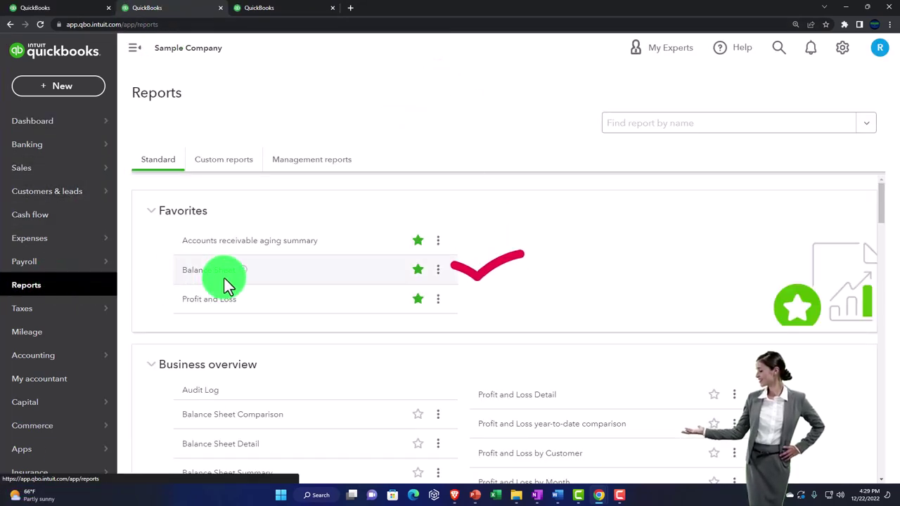
pyautogui.click(228, 276)
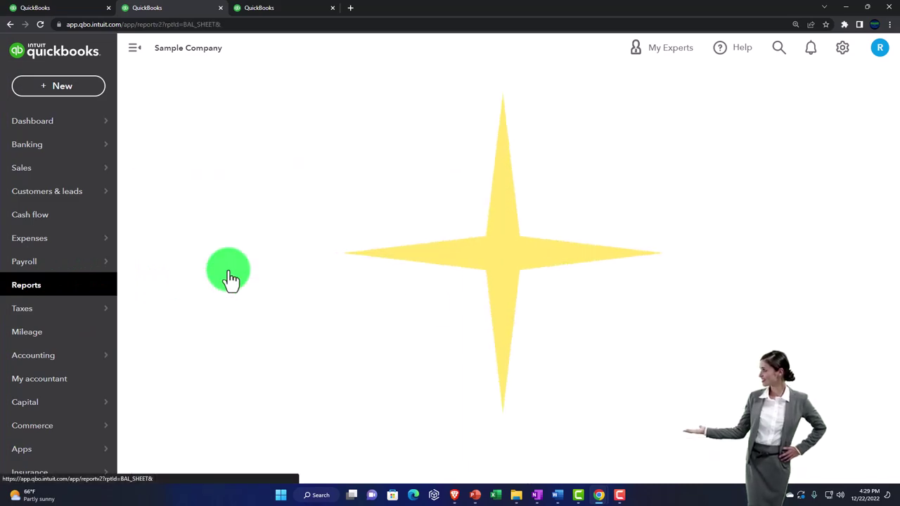
pyautogui.click(326, 8)
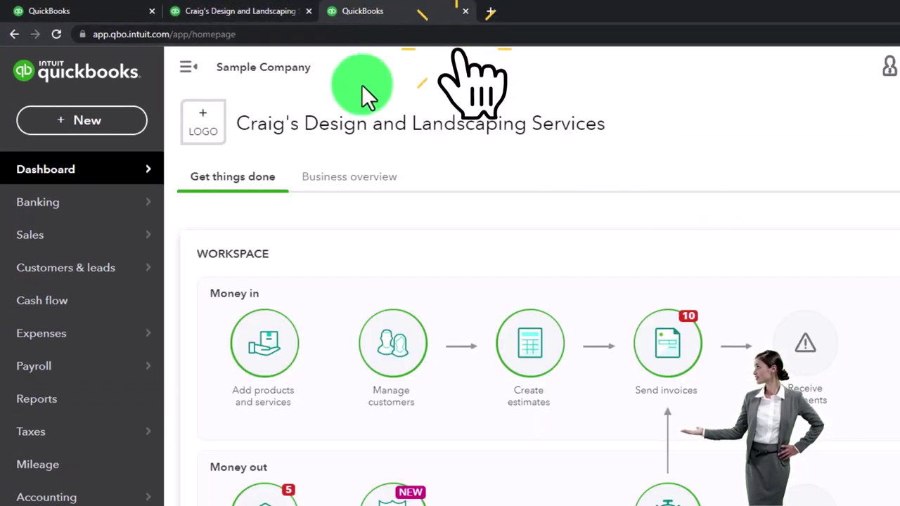
pyautogui.click(52, 399)
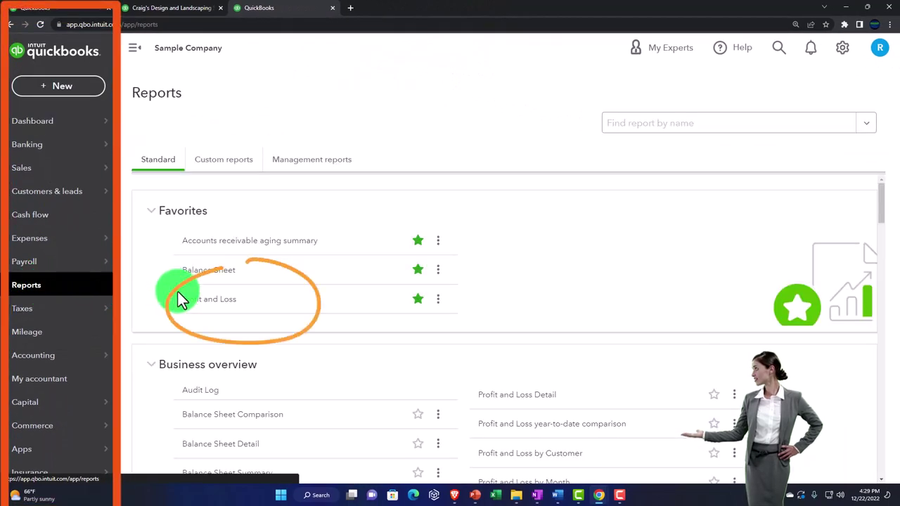
pyautogui.click(194, 300)
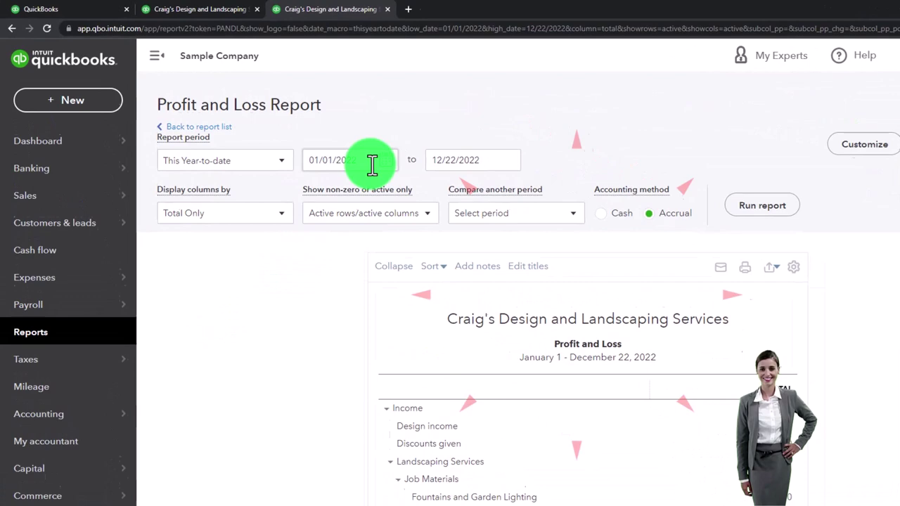
# Run the Profit and Loss report for 01/01/2022 to 12/31/2022 and collapse the navigation sidebar.
pyautogui.click(372, 164)
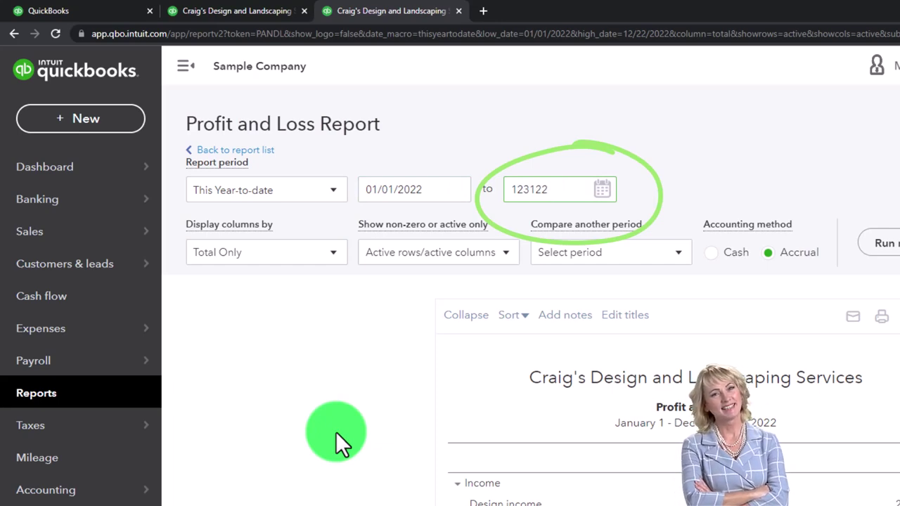
pyautogui.press('Tab')
pyautogui.click(884, 242)
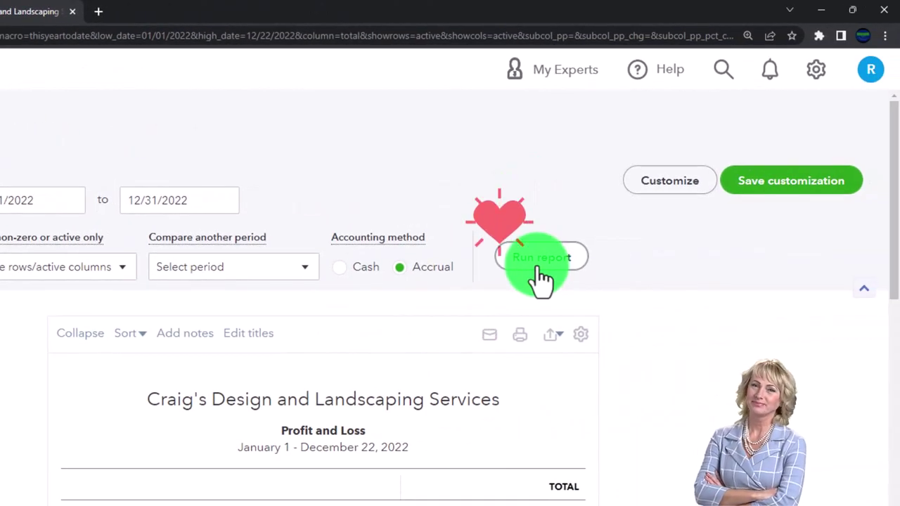
pyautogui.click(190, 89)
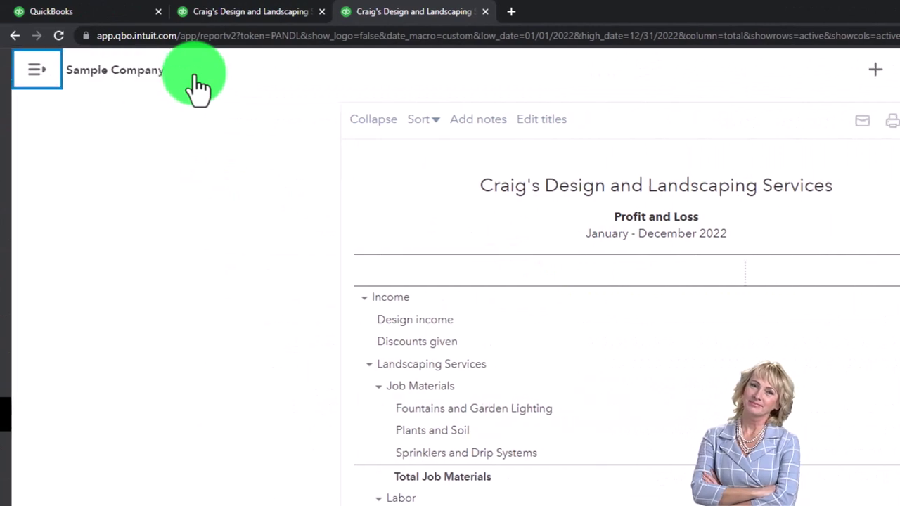
# Collapse the navigation sidebar in the Balance Sheet tab and run that report for 01/01/2022 to 12/31/2022.
pyautogui.click(239, 25)
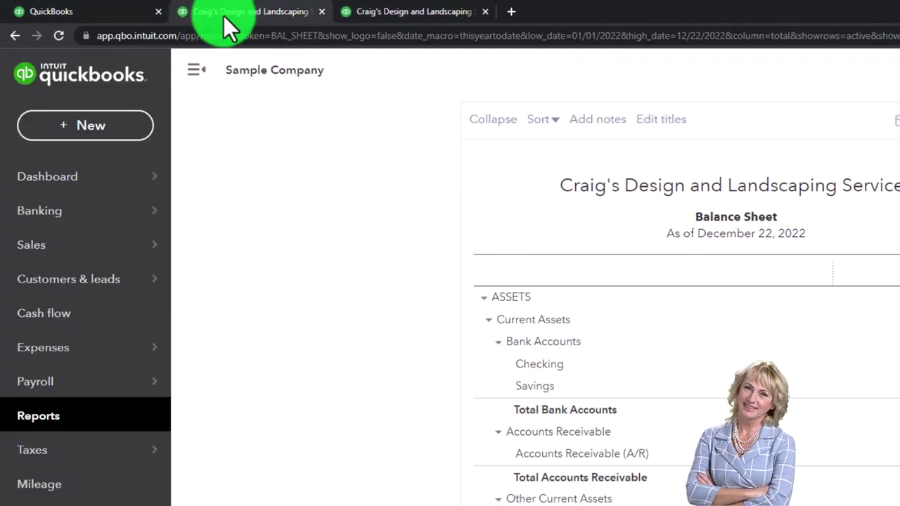
pyautogui.click(197, 72)
pyautogui.scroll(3, 202, 183)
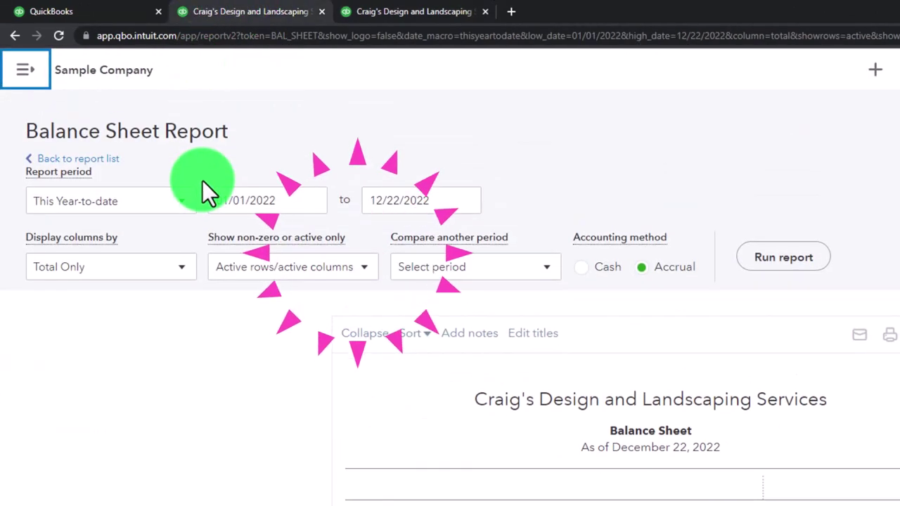
pyautogui.moveTo(297, 200); pyautogui.dragTo(201, 201)
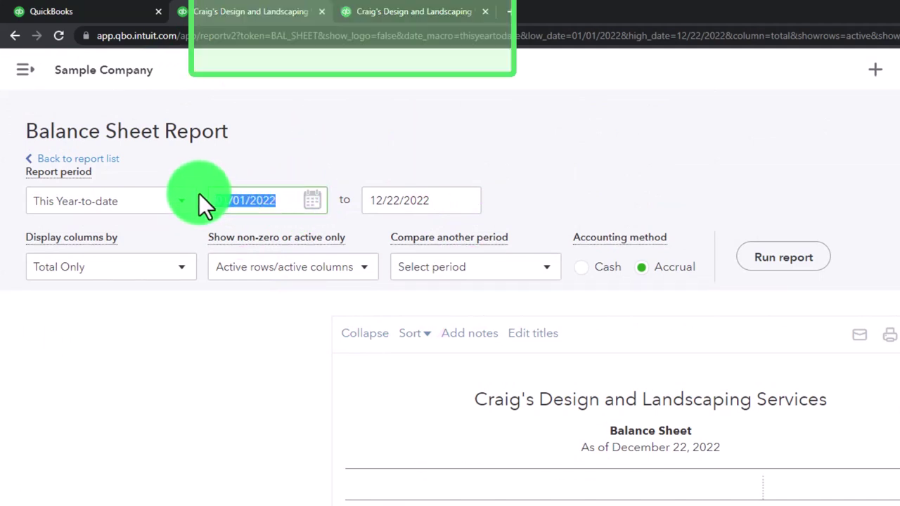
pyautogui.write('0')
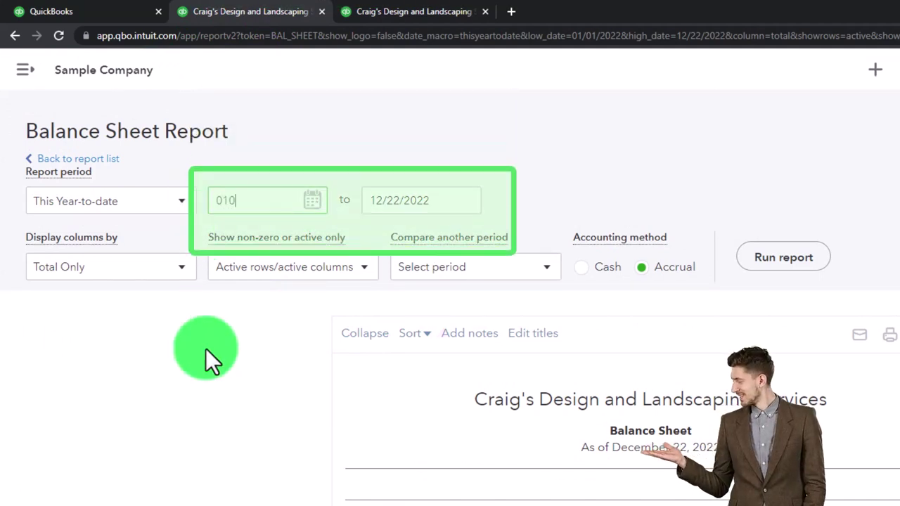
pyautogui.write('1/01/202')
pyautogui.press('Tab')
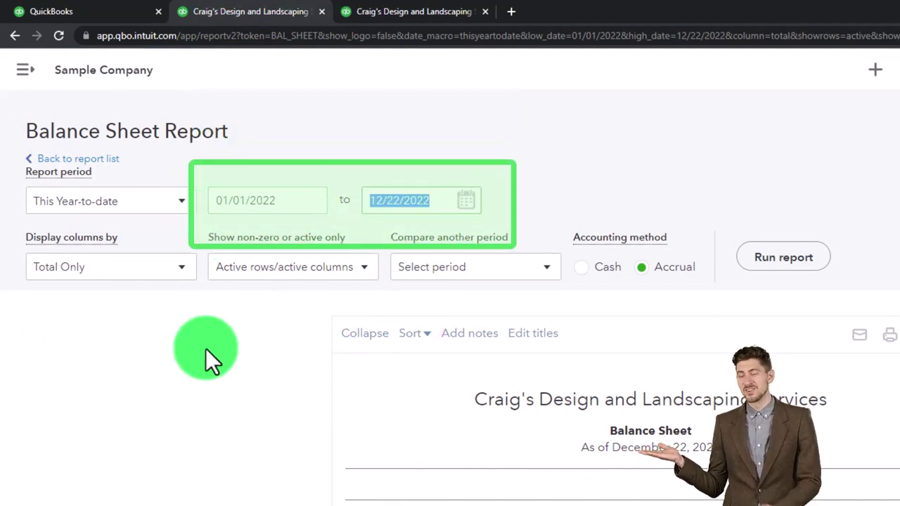
pyautogui.write('123122')
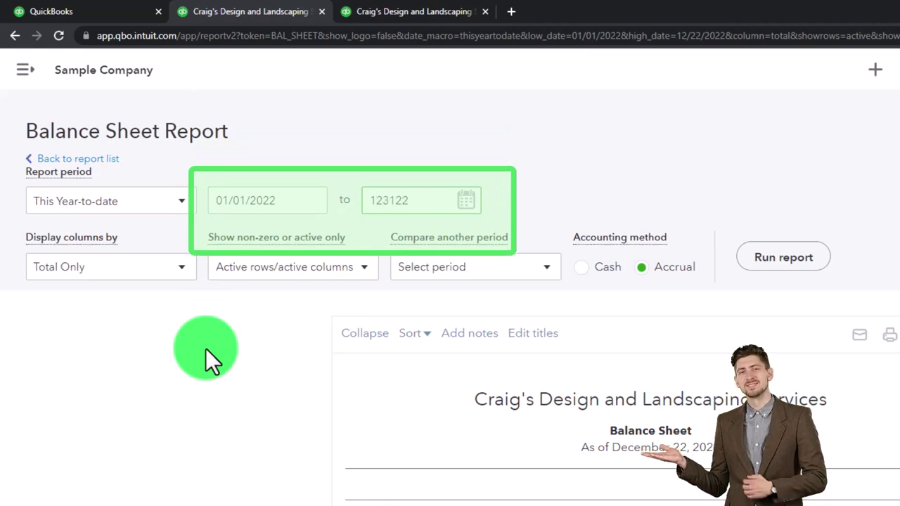
pyautogui.click(205, 348)
pyautogui.click(768, 270)
pyautogui.scroll(-4, 768, 271)
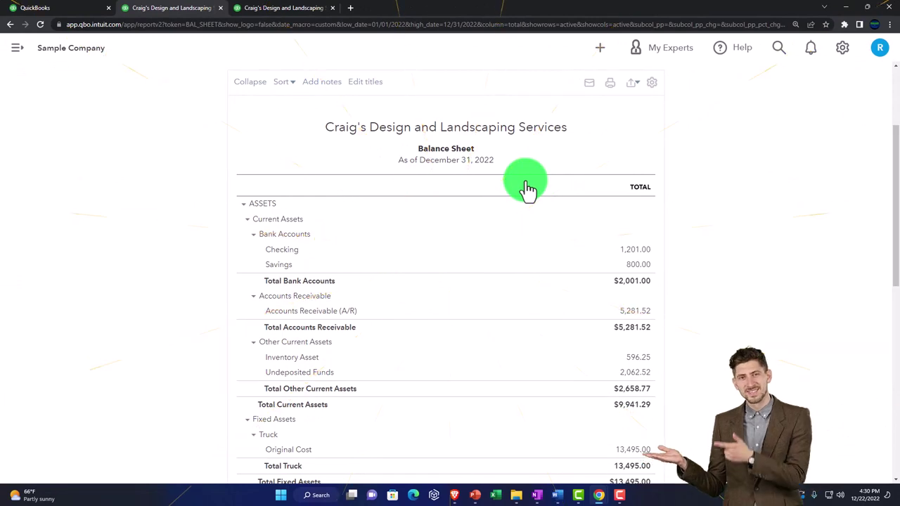
# Return to the homepage in the first browser tab and start a new customer invoice.
pyautogui.click(84, 14)
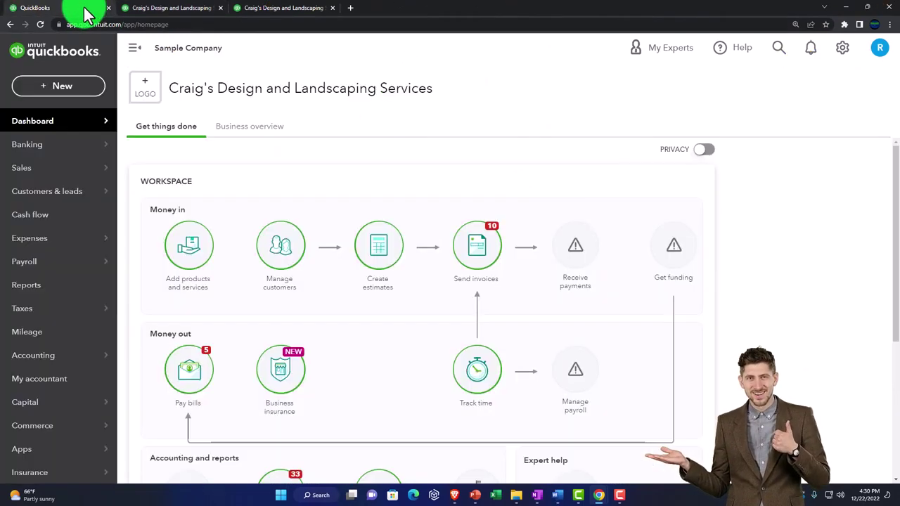
pyautogui.click(62, 87)
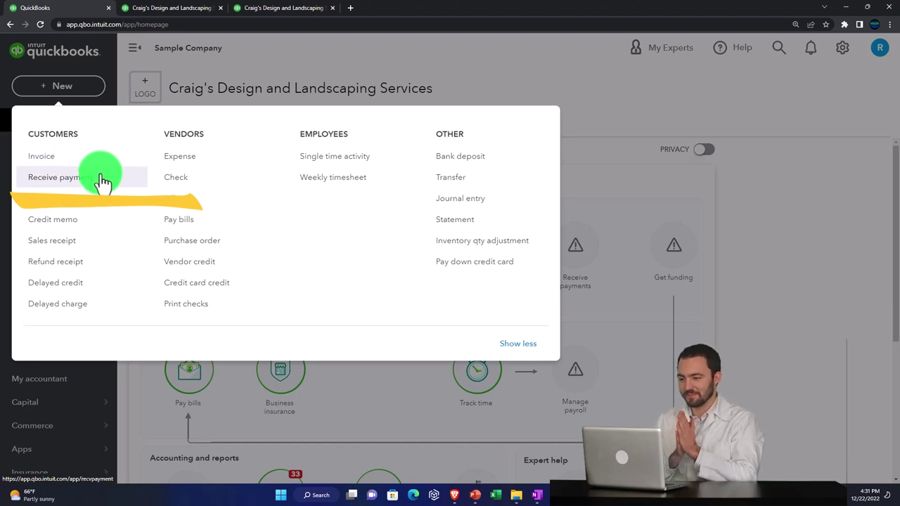
pyautogui.click(434, 164)
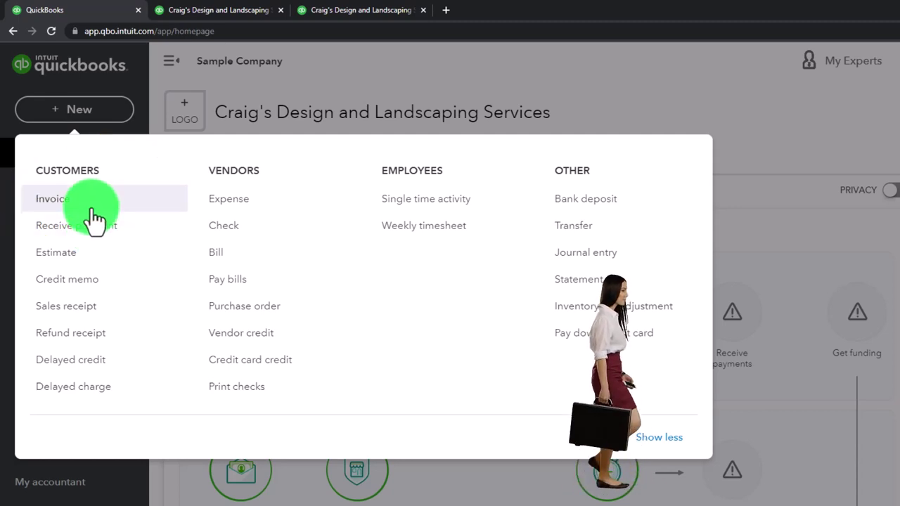
pyautogui.click(51, 199)
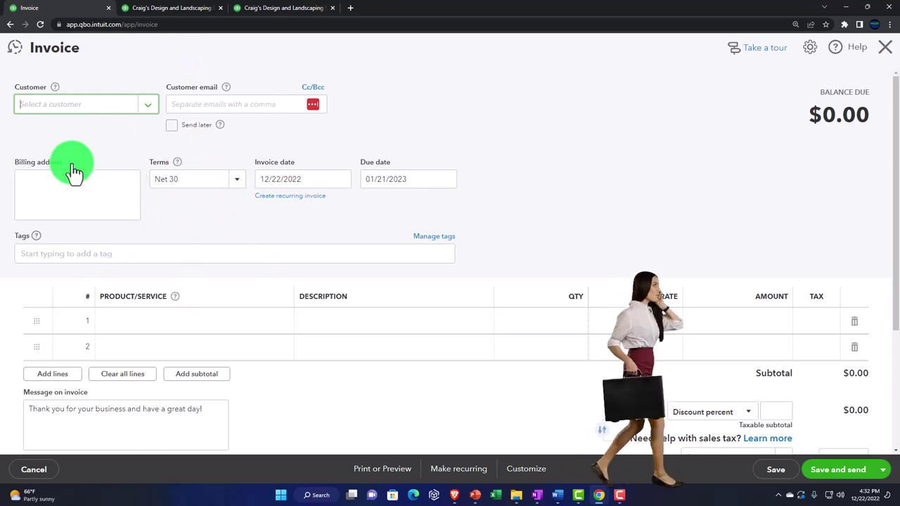
# Add AAA as a new customer from the invoice and save the customer record.
pyautogui.write('AAA')
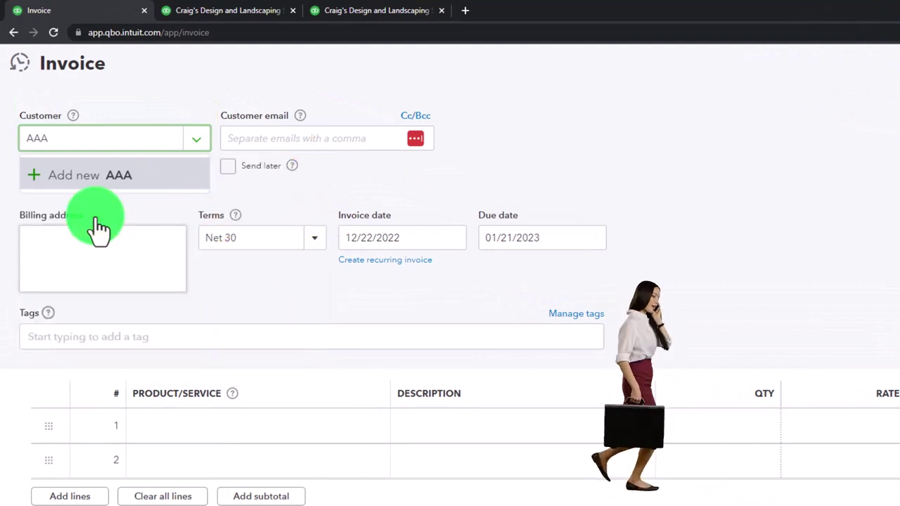
pyautogui.press('Return')
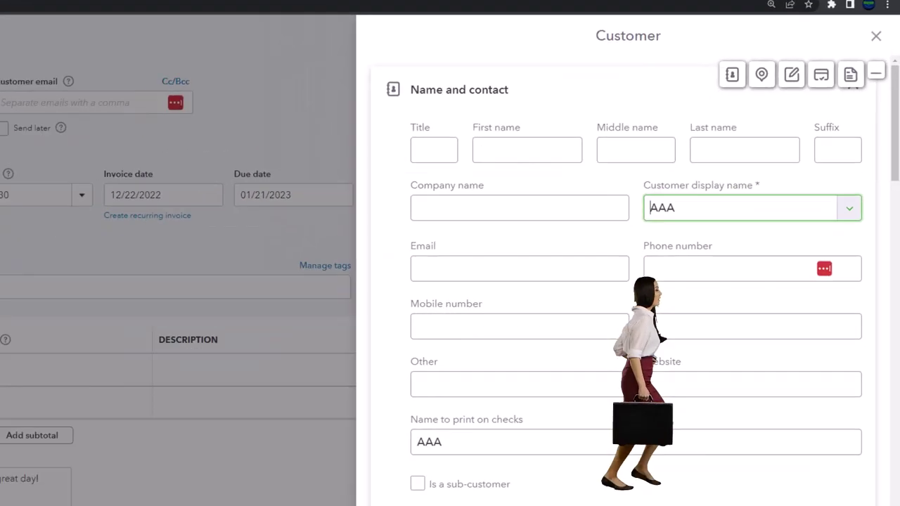
pyautogui.click(835, 503)
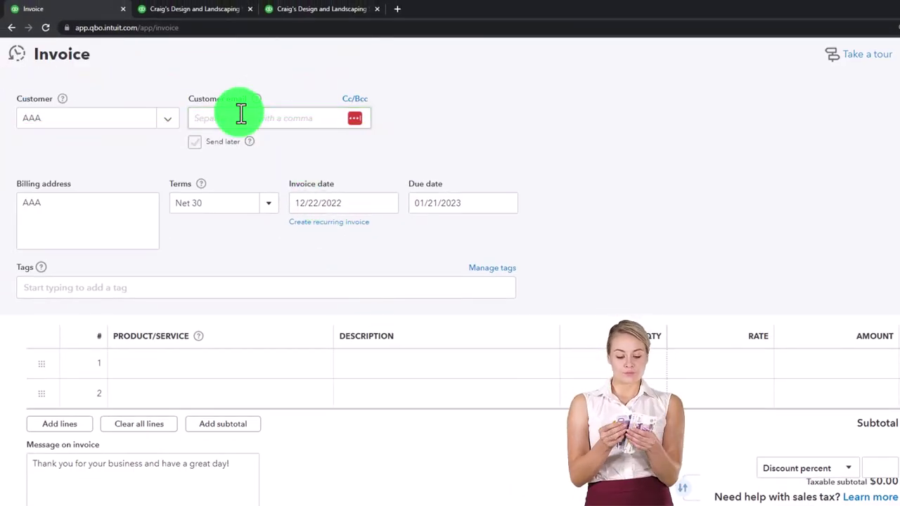
# Review the invoice's email, terms, invoice date, due date and tags fields down to the first product/service line.
pyautogui.press('Tab')
pyautogui.press('Tab')
pyautogui.press('Tab')
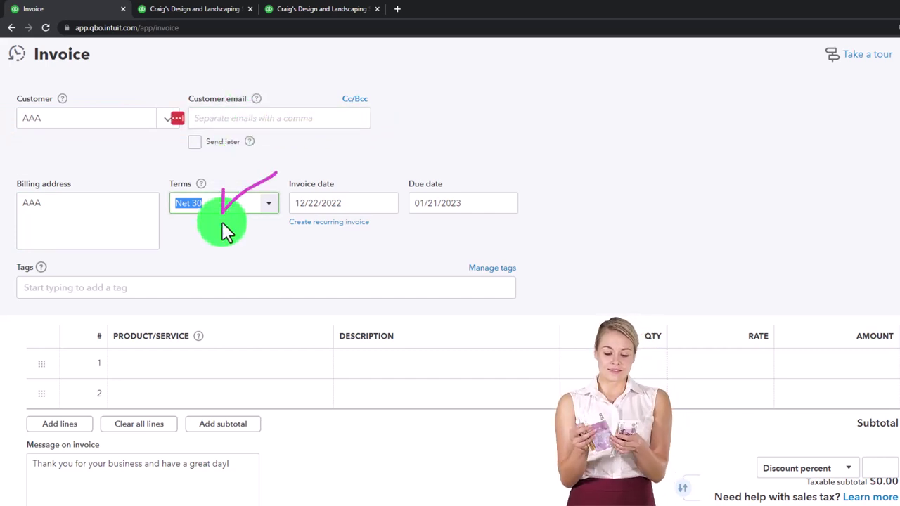
pyautogui.press('Tab')
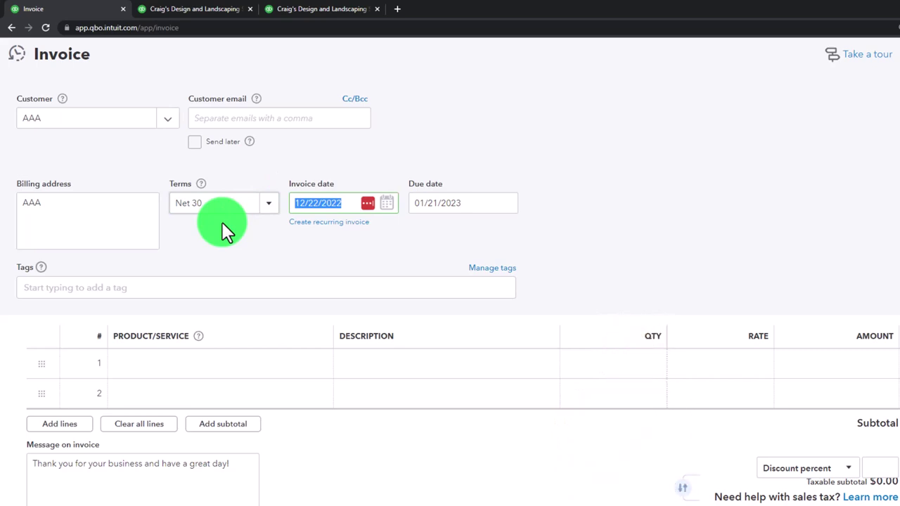
pyautogui.press('Tab')
pyautogui.press('Tab')
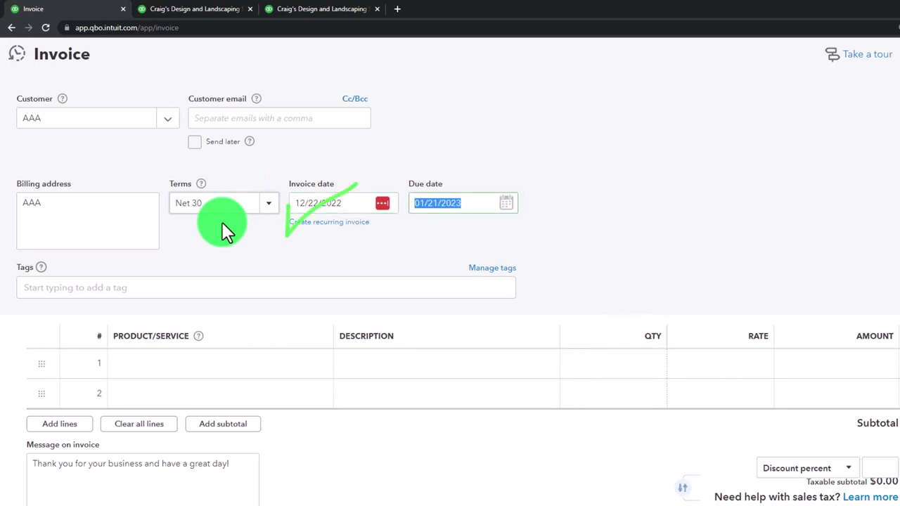
pyautogui.press('Tab')
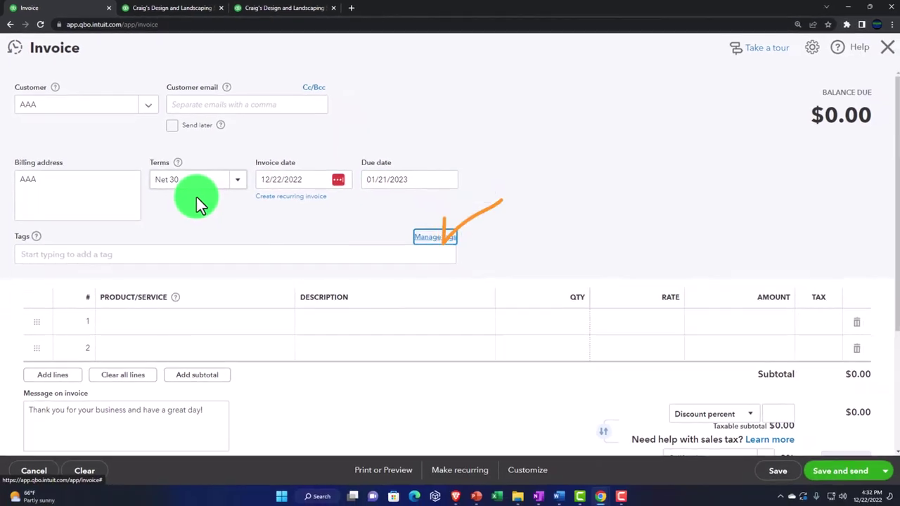
pyautogui.press('Tab')
pyautogui.press('Tab')
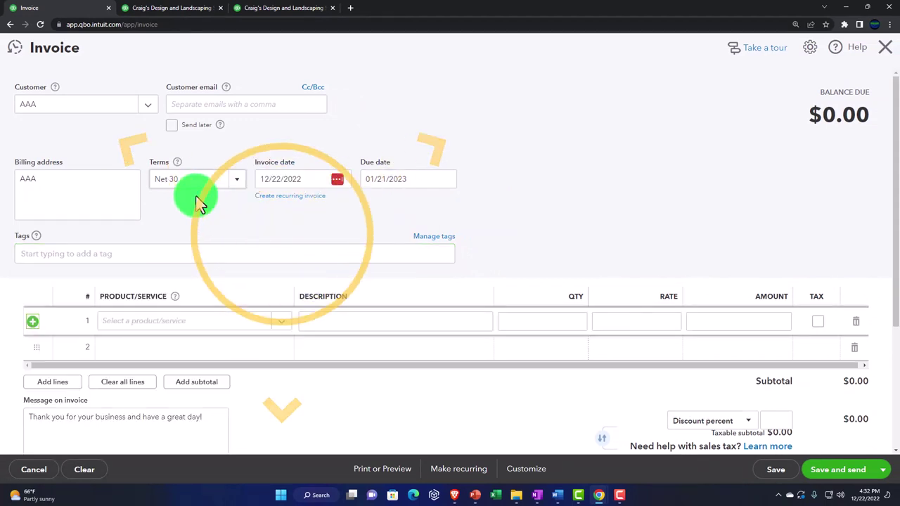
# Start a new item of type Service from the invoice's first product/service line.
pyautogui.scroll(-1, 196, 200)
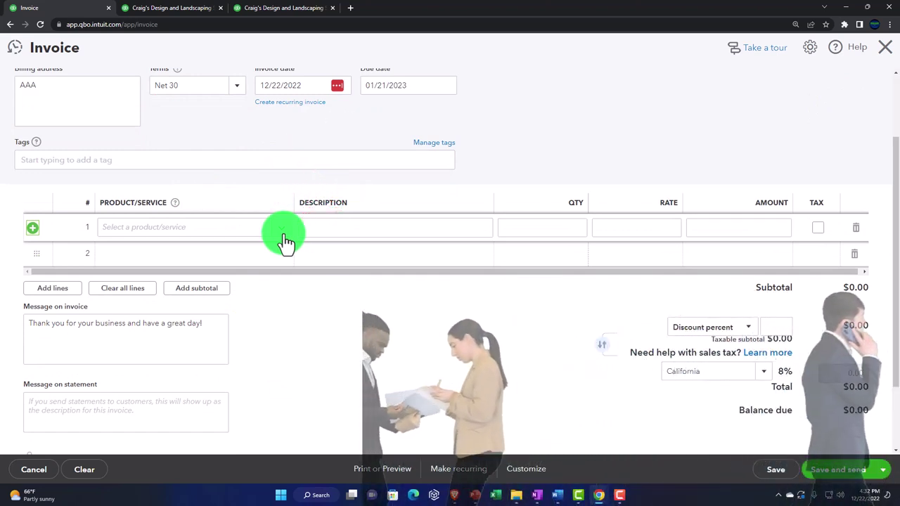
pyautogui.click(285, 239)
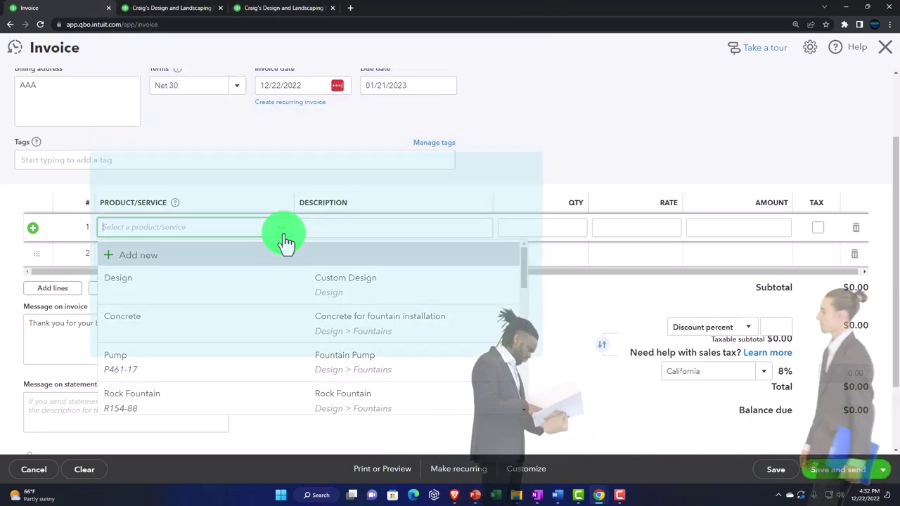
pyautogui.click(145, 265)
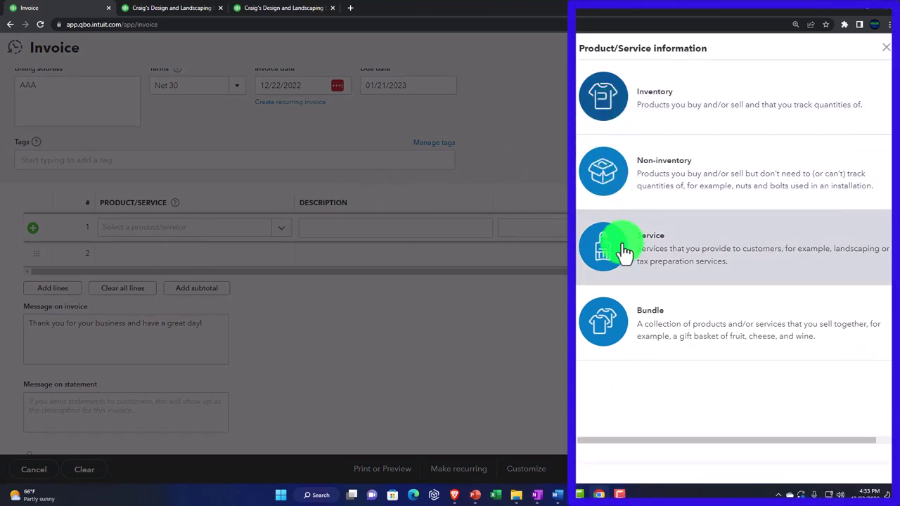
pyautogui.click(622, 250)
# Name the service Serv 1 and copy the same text into its sales description.
pyautogui.click(633, 135)
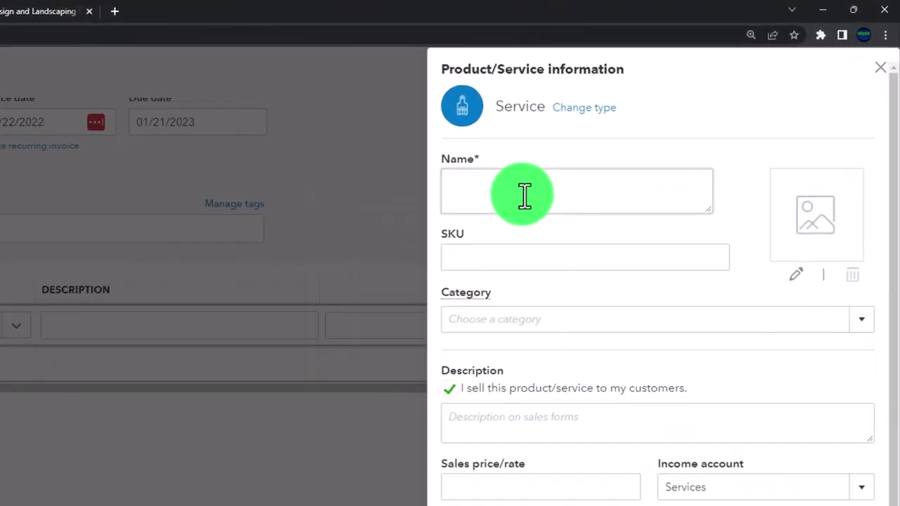
pyautogui.write('Serv')
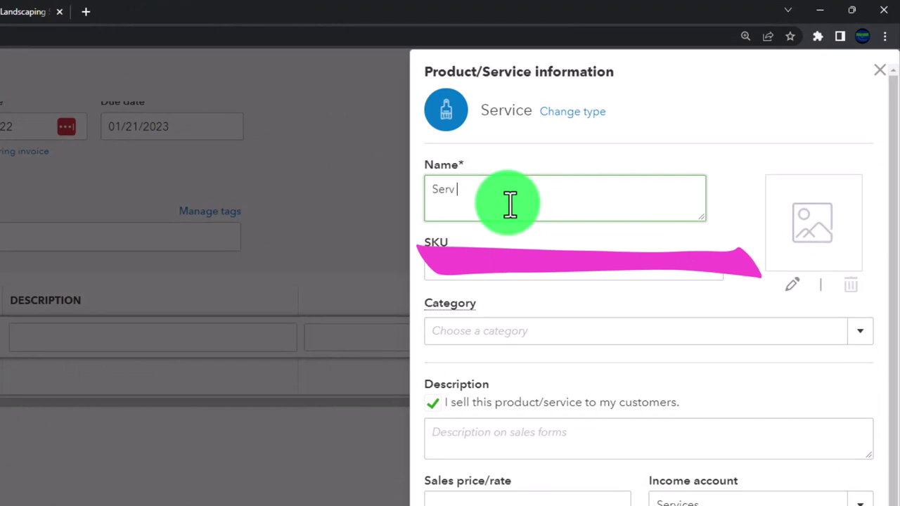
pyautogui.hotkey('shift', 'Left')
pyautogui.hotkey('shift', 'Left')
pyautogui.hotkey('shift', 'Left')
pyautogui.hotkey('shift', 'Left')
pyautogui.hotkey('shift', 'Left')
pyautogui.hotkey('shift', 'Left')
pyautogui.hotkey('ctrl', 'c')
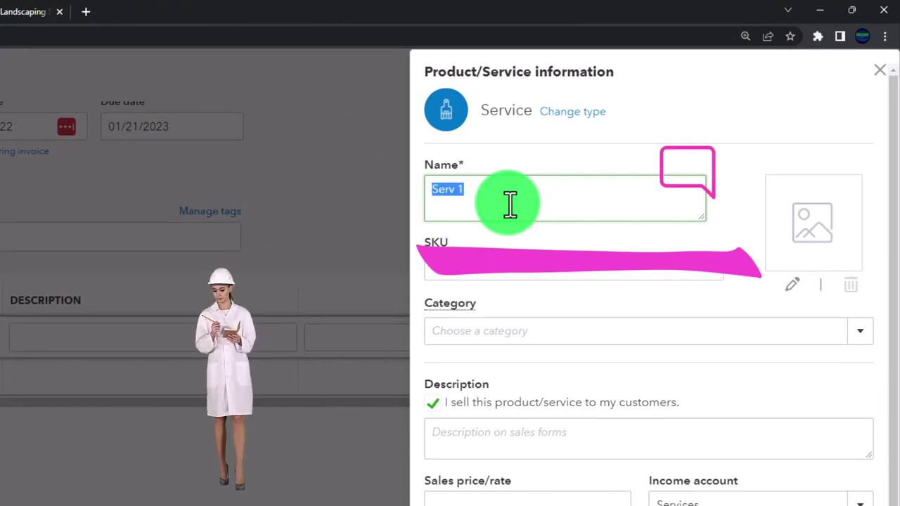
pyautogui.press('Tab')
pyautogui.press('Tab')
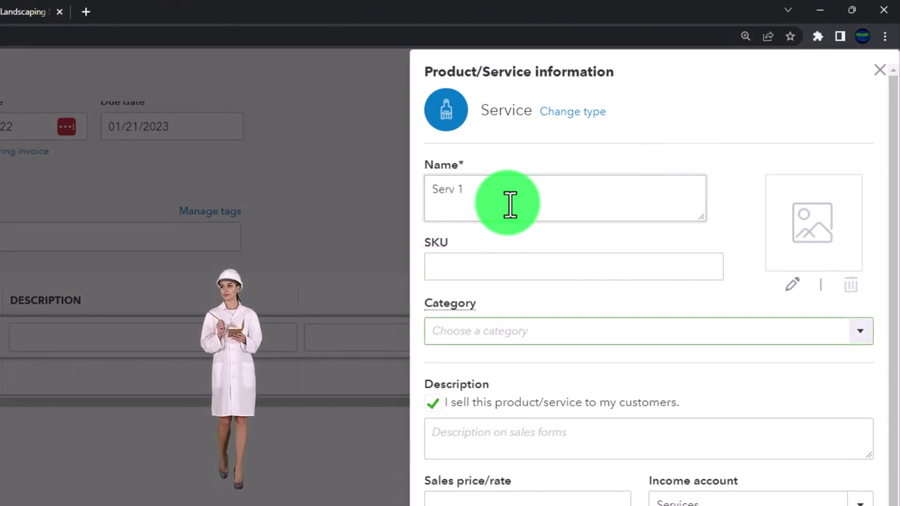
pyautogui.press('Tab')
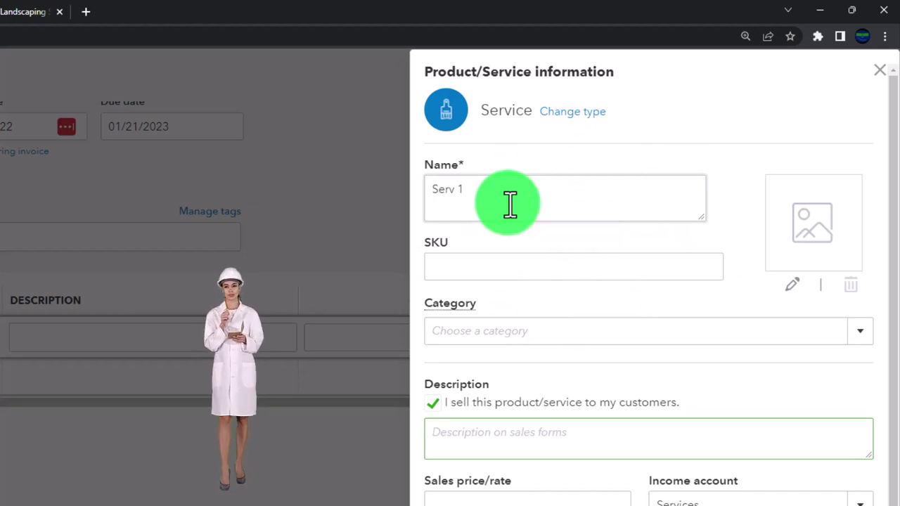
pyautogui.hotkey('ctrl', 'v')
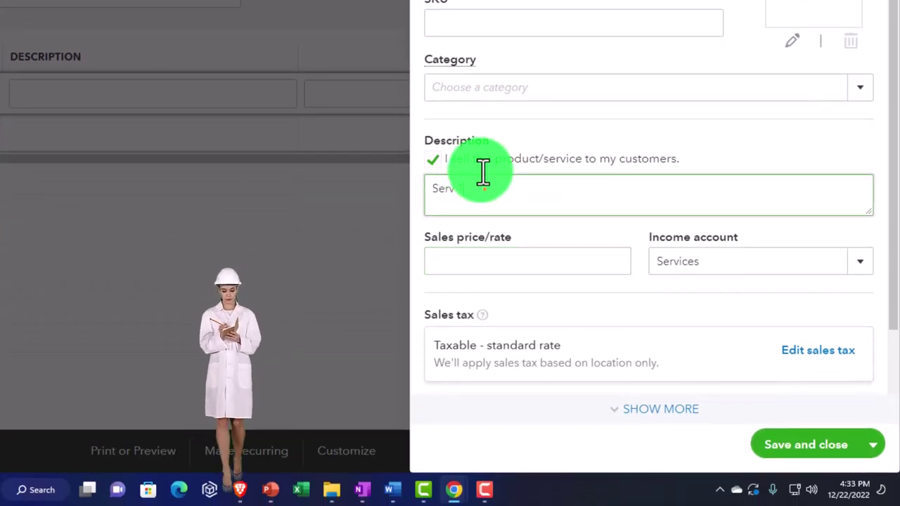
# Set the service's sales price/rate to 110.
pyautogui.click(491, 266)
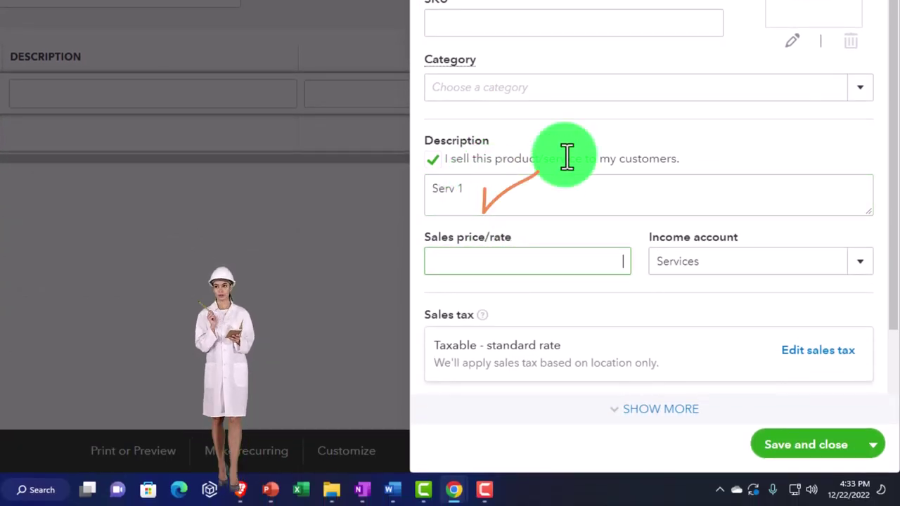
pyautogui.write('110')
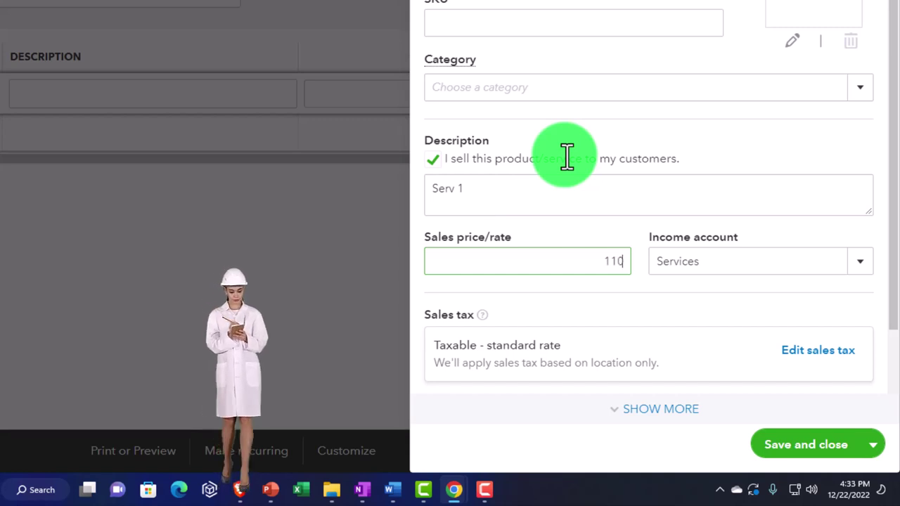
pyautogui.press('Tab')
# Change the service's sales tax setting to Nontaxable and save the item to the invoice line.
pyautogui.scroll(-2, 655, 197)
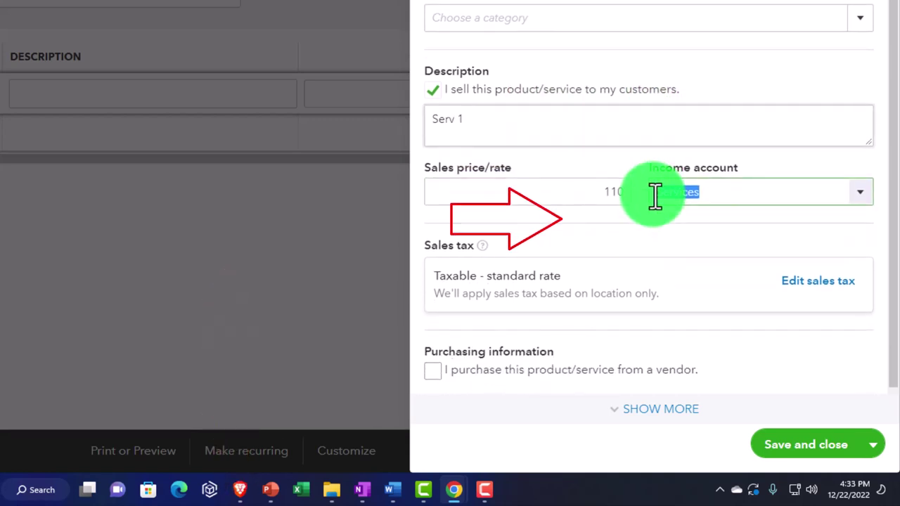
pyautogui.scroll(-1, 655, 197)
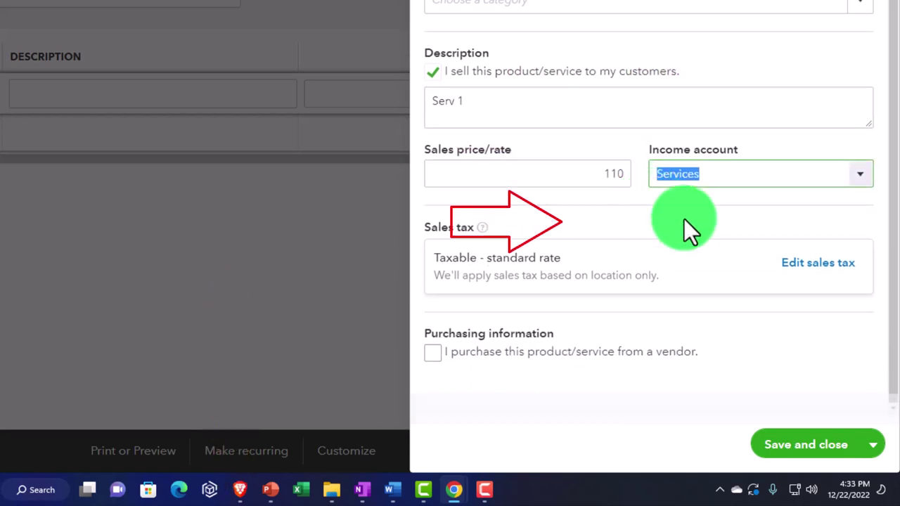
pyautogui.click(801, 260)
pyautogui.scroll(-3, 775, 383)
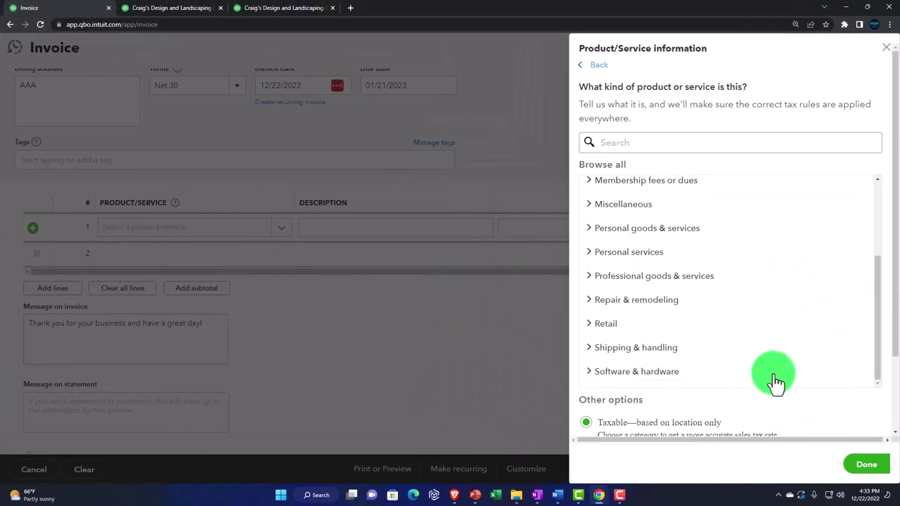
pyautogui.scroll(-2, 776, 383)
pyautogui.click(586, 370)
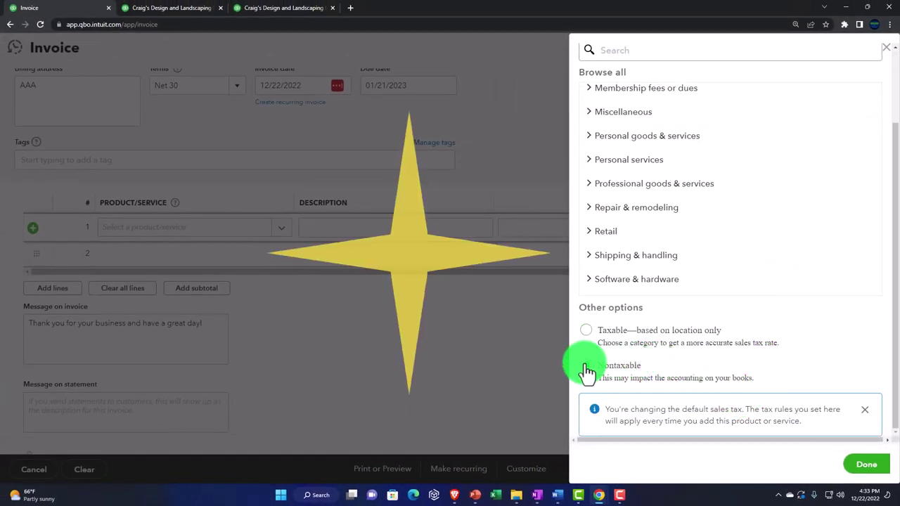
pyautogui.click(866, 464)
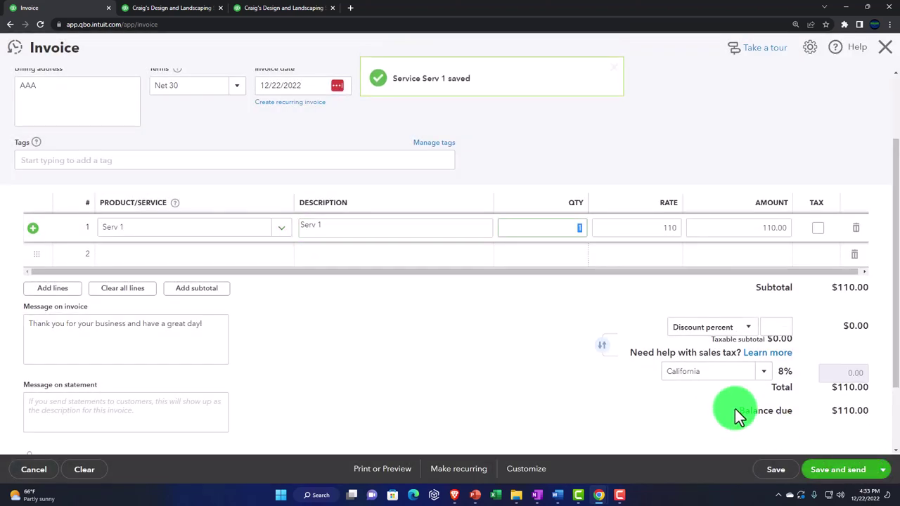
# Set the Serv 1 line's quantity to 3, then save and close the invoice.
pyautogui.write('3')
pyautogui.press('Tab')
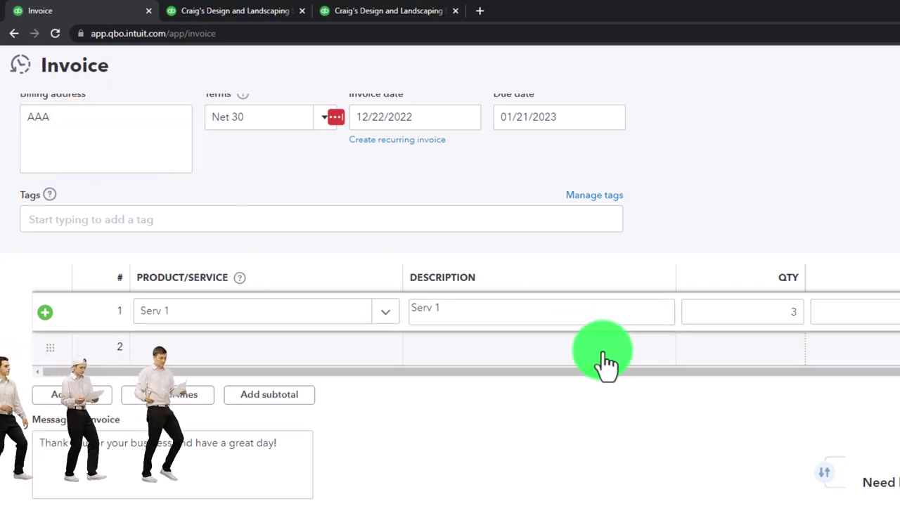
pyautogui.click(882, 471)
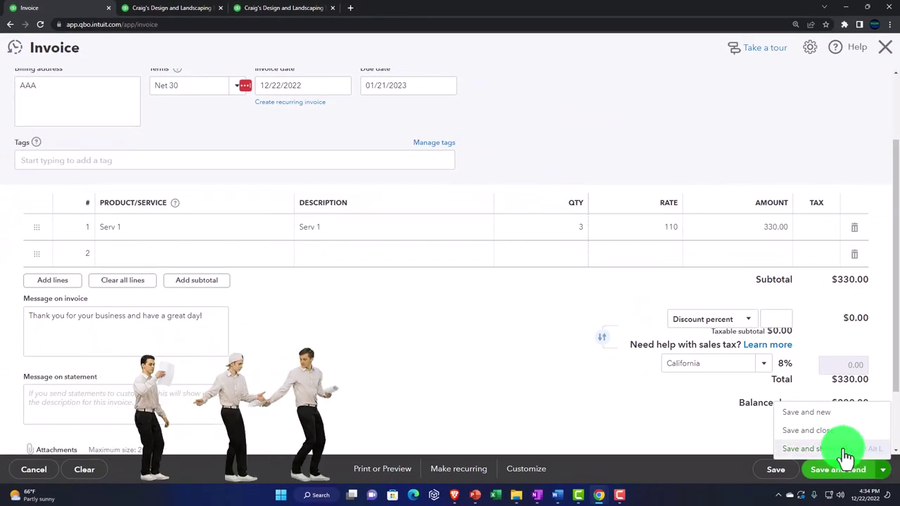
pyautogui.click(824, 431)
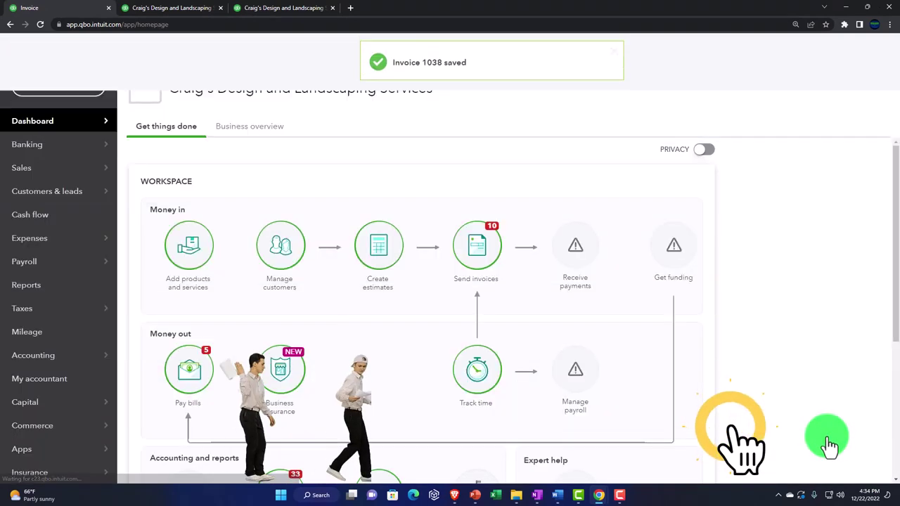
# Switch to the Balance Sheet in the second browser tab and rerun the report to include the new invoice.
pyautogui.click(189, 10)
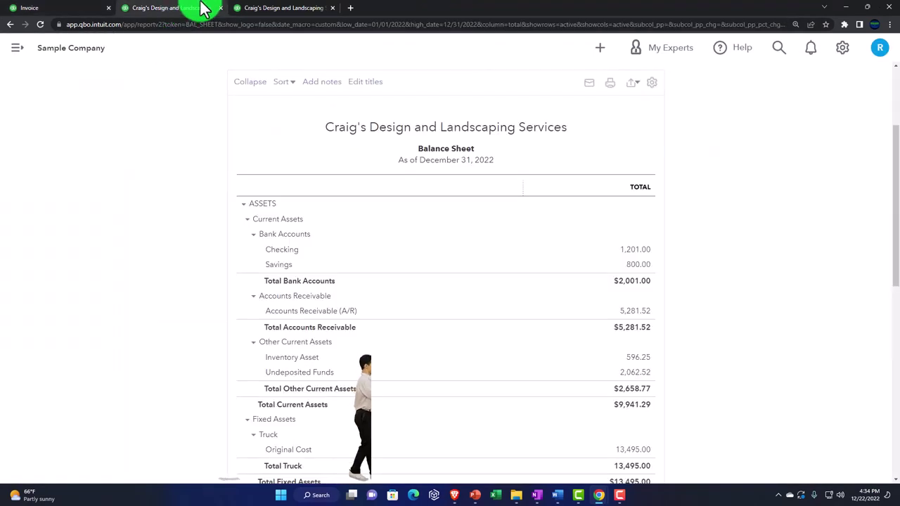
pyautogui.scroll(2, 372, 189)
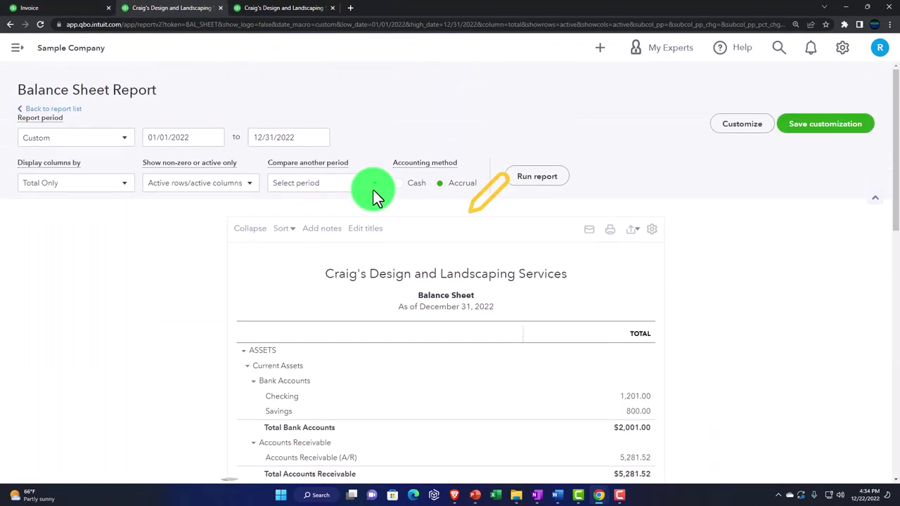
pyautogui.click(555, 183)
pyautogui.scroll(-2, 365, 241)
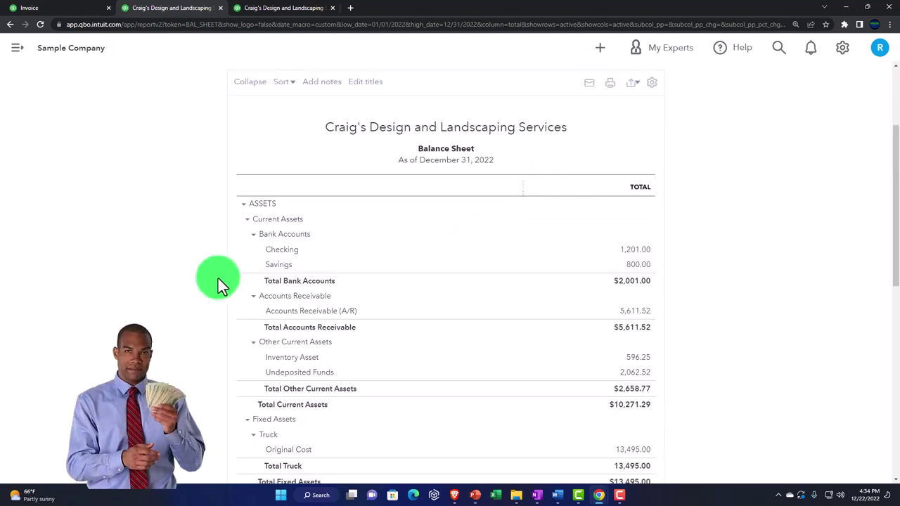
# Open the transaction report behind Accounts Receivable (A/R) from the Balance Sheet and examine the invoice entry for AAA.
pyautogui.hotkey('ctrl', '+')
pyautogui.hotkey('ctrl', '+')
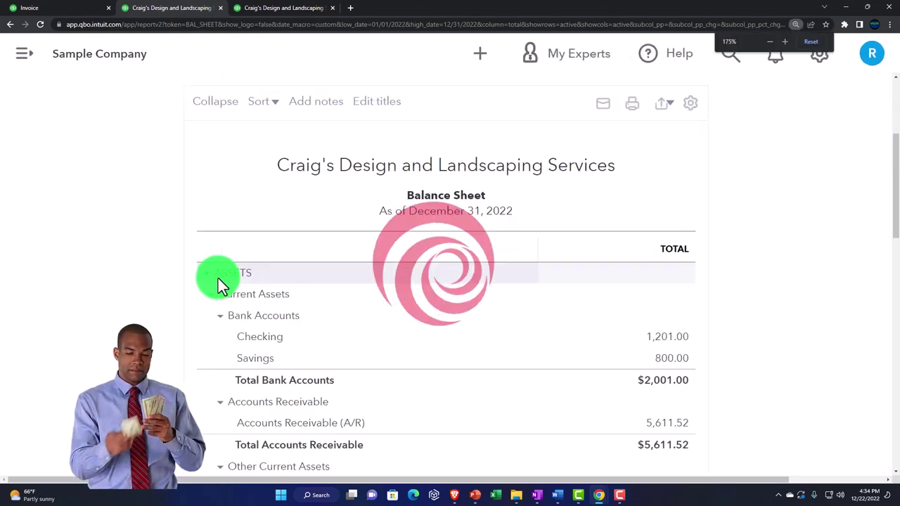
pyautogui.scroll(-2, 220, 278)
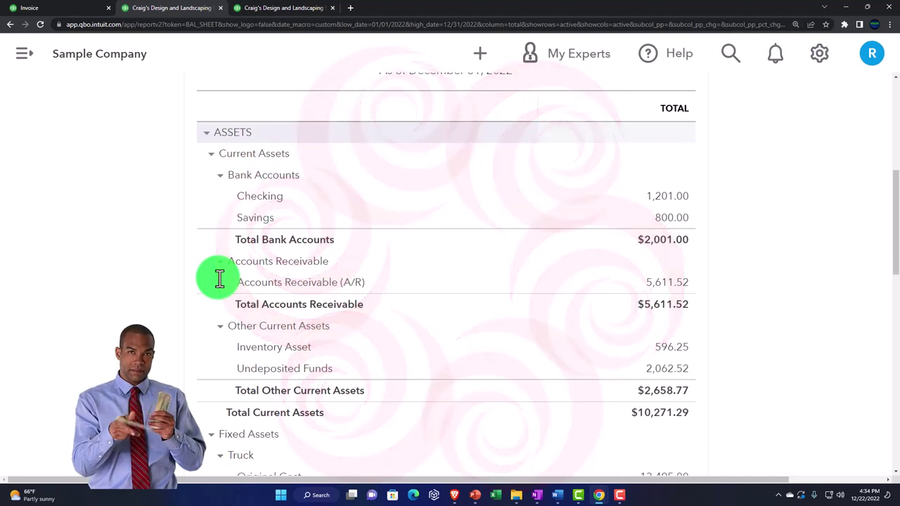
pyautogui.click(680, 289)
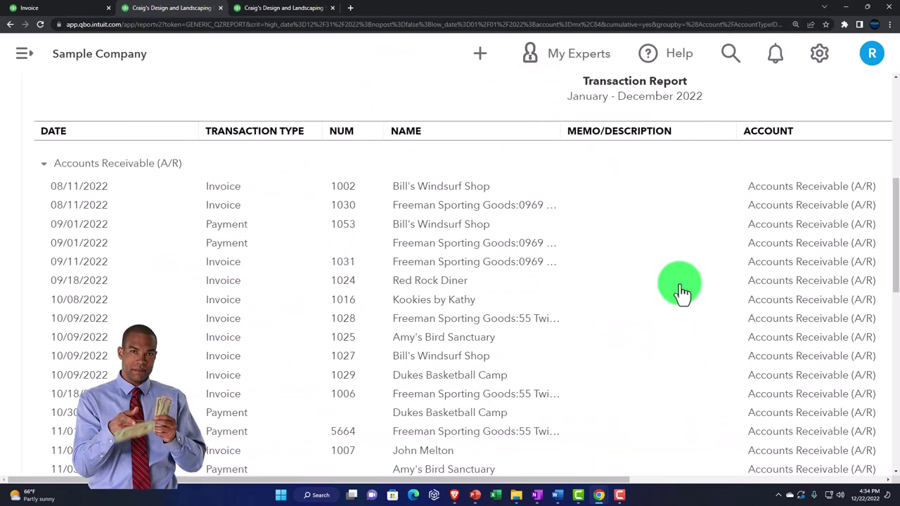
pyautogui.hotkey('ctrl', '-')
pyautogui.hotkey('ctrl', '-')
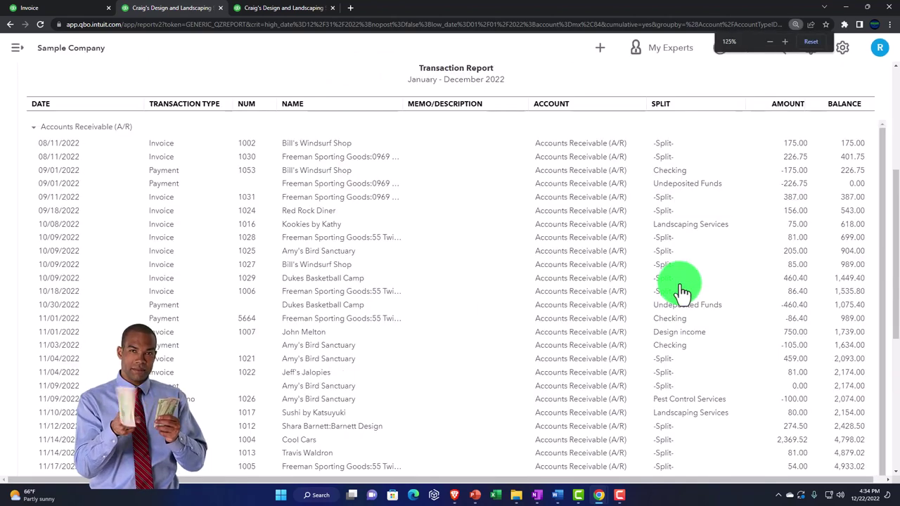
pyautogui.scroll(-2, 680, 284)
pyautogui.scroll(-5, 598, 301)
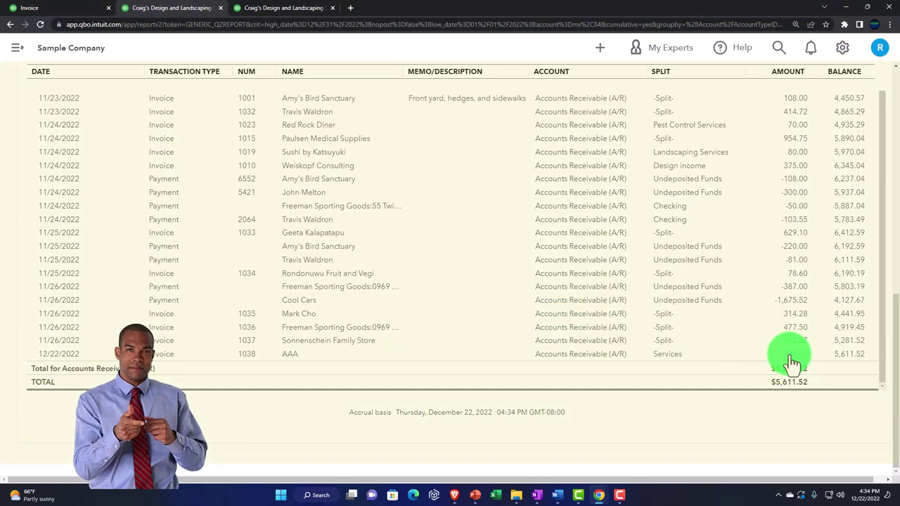
# Open invoice 1038 for AAA from the transaction report, review it, and return to the Balance Sheet.
pyautogui.click(791, 357)
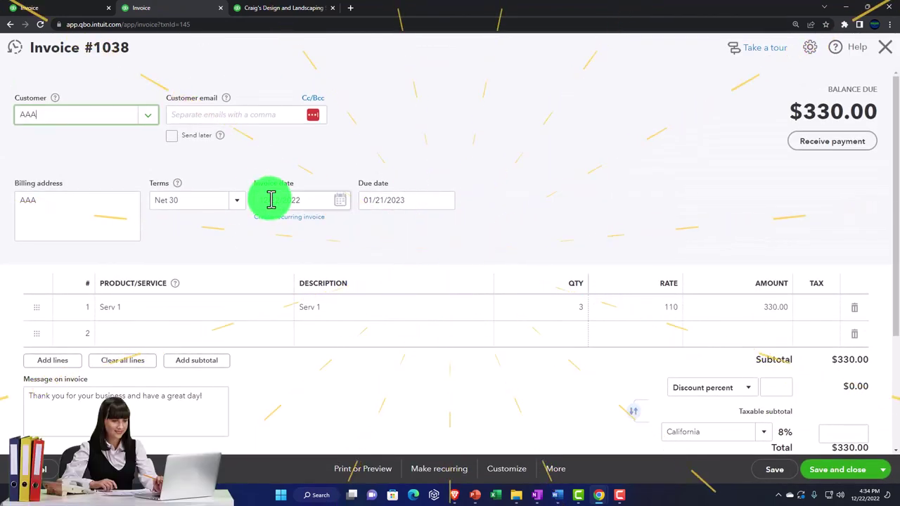
pyautogui.scroll(-2, 250, 191)
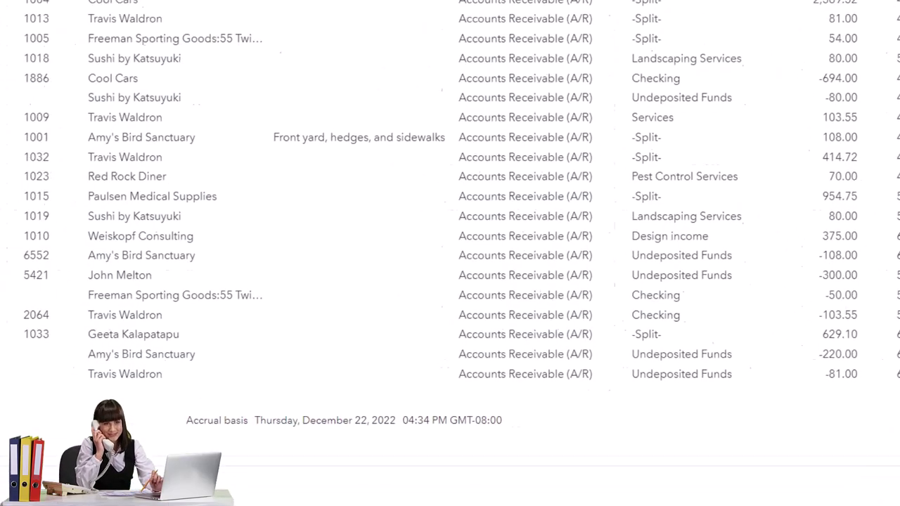
pyautogui.scroll(10, 70, 256)
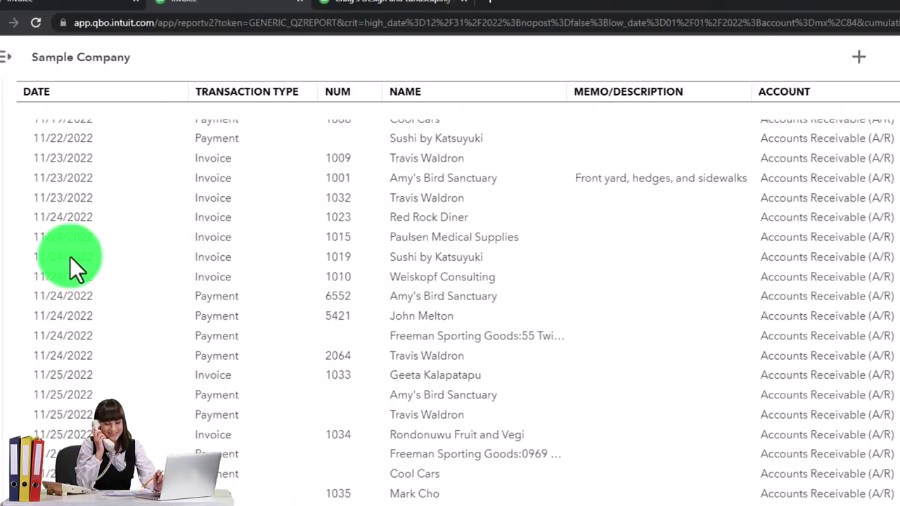
pyautogui.scroll(2, 17, 298)
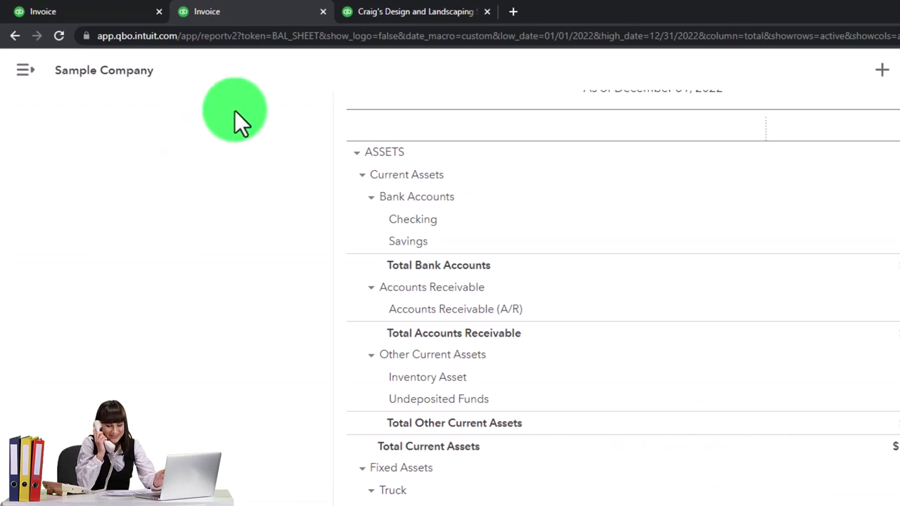
# Switch to the Profit and Loss browser tab and open the transaction report behind the Services income amount.
pyautogui.click(404, 20)
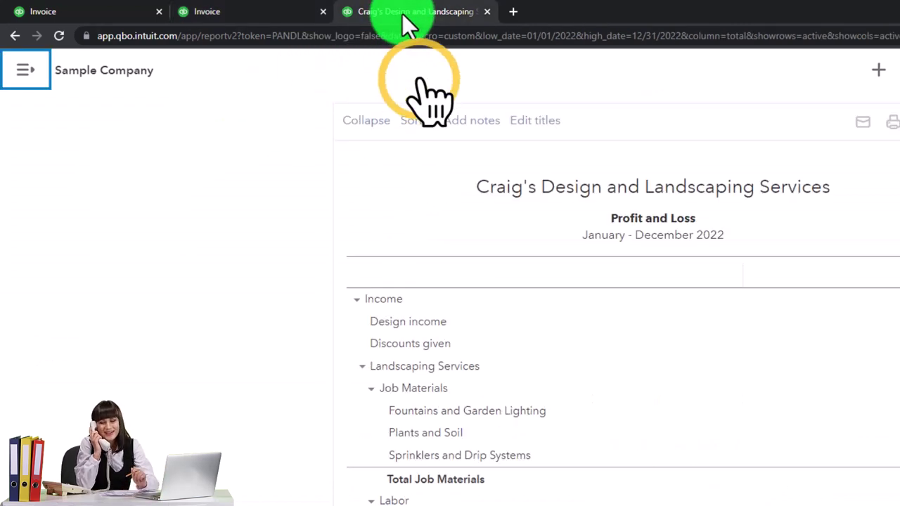
pyautogui.hotkey('ctrl', '+')
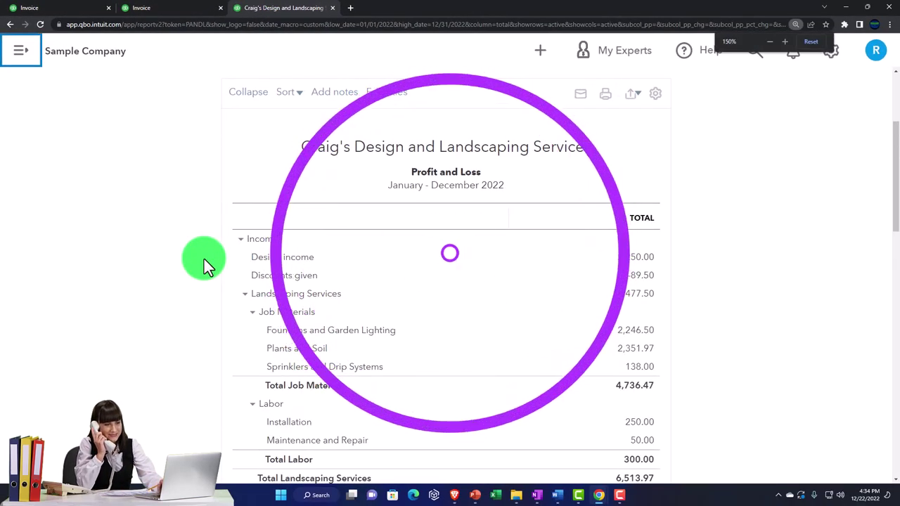
pyautogui.scroll(-5, 176, 272)
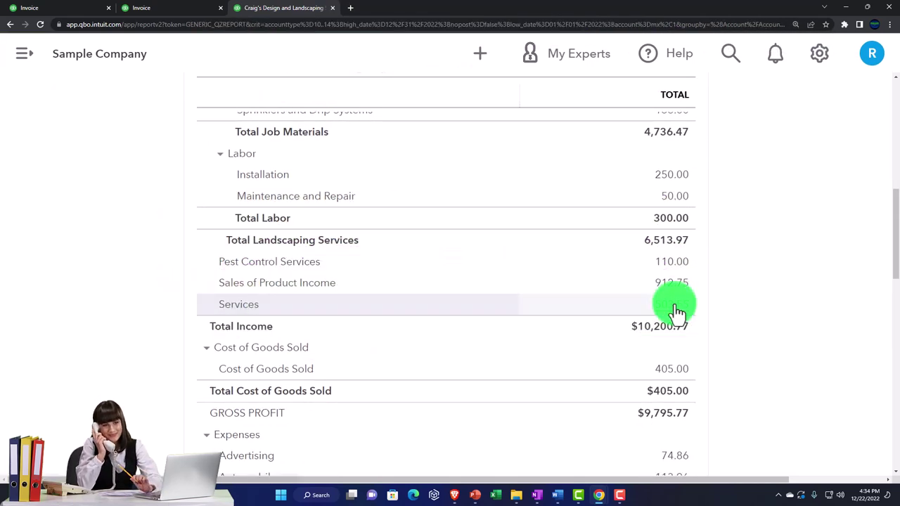
pyautogui.click(673, 306)
pyautogui.hotkey('ctrl', '-')
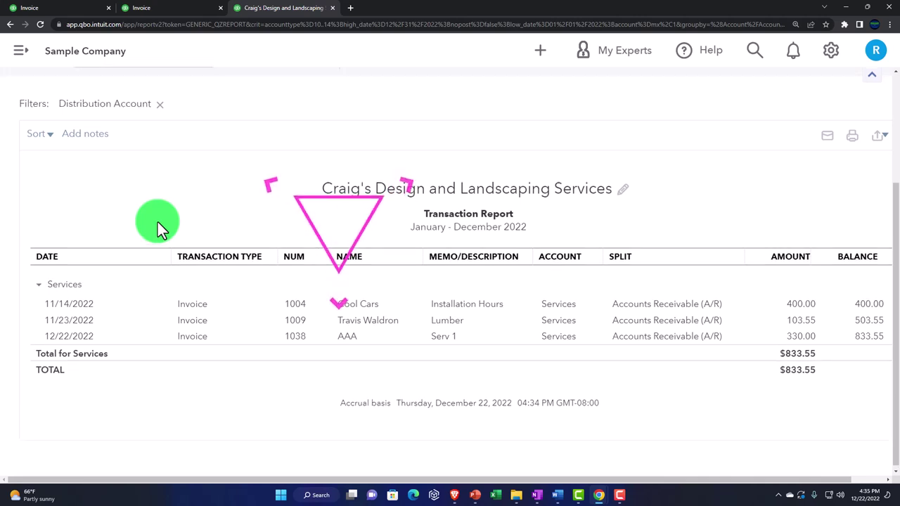
# Return to the Profit and Loss summary, then review Accounts Receivable on the Balance Sheet and the available customer transaction types.
pyautogui.scroll(3, 157, 222)
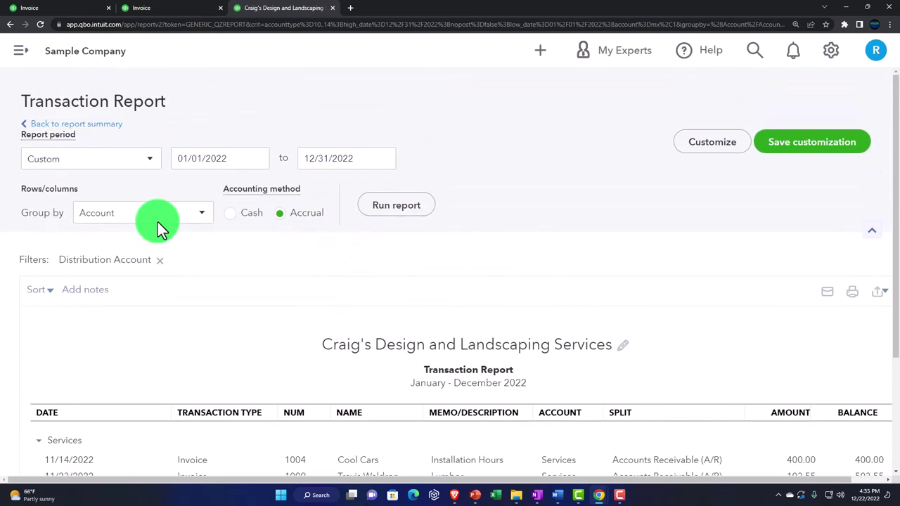
pyautogui.click(102, 130)
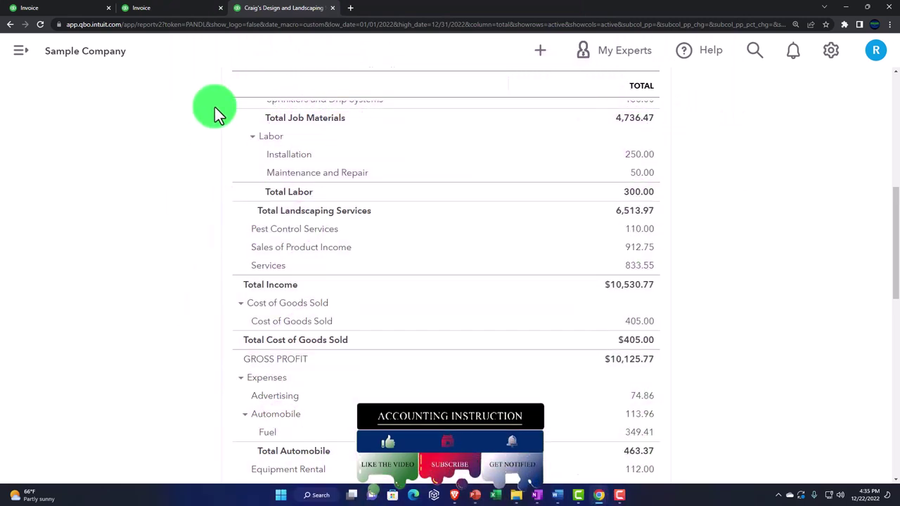
pyautogui.click(175, 13)
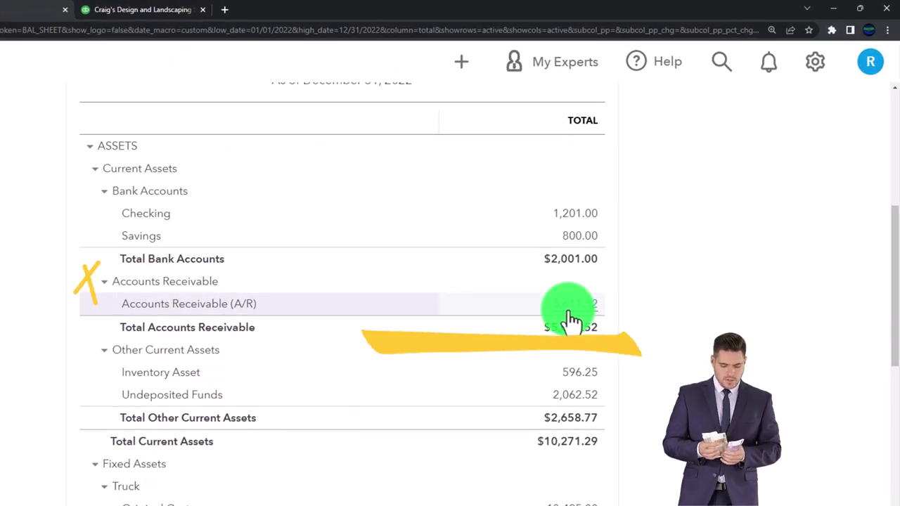
pyautogui.click(461, 62)
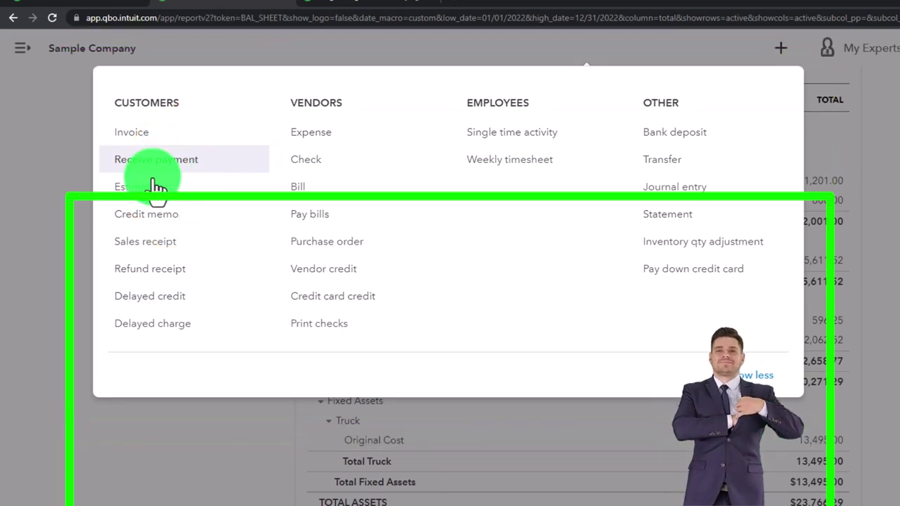
pyautogui.click(55, 217)
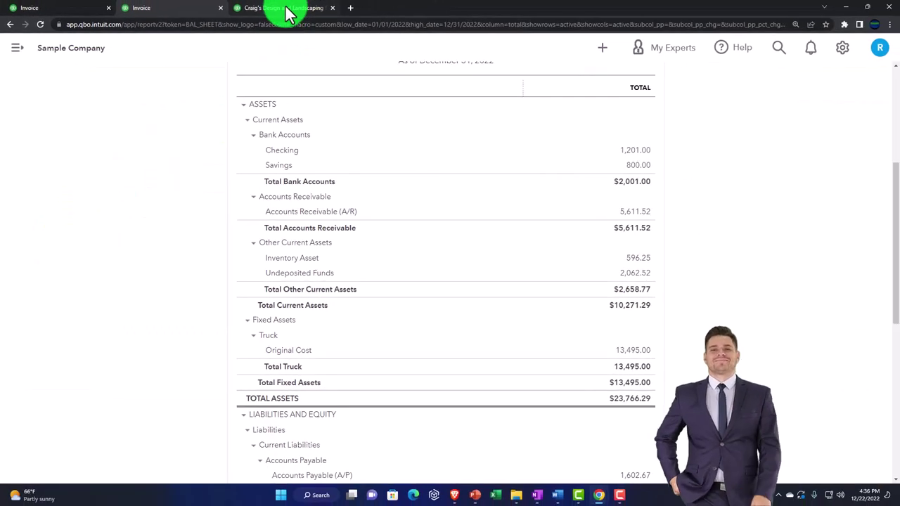
# Duplicate the Profit and Loss browser tab and open the Customer Balance Detail report from the Who owes you reports in the copy.
pyautogui.click(288, 14)
pyautogui.rightClick(288, 12)
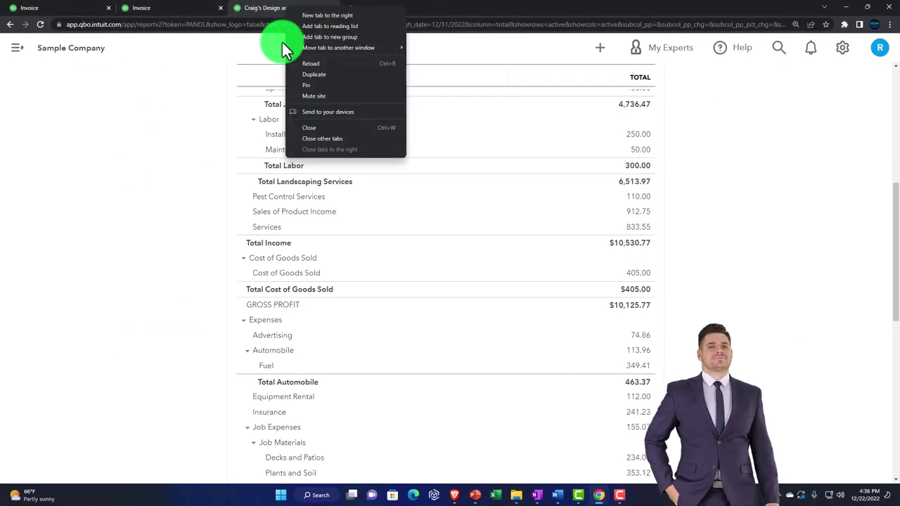
pyautogui.click(295, 74)
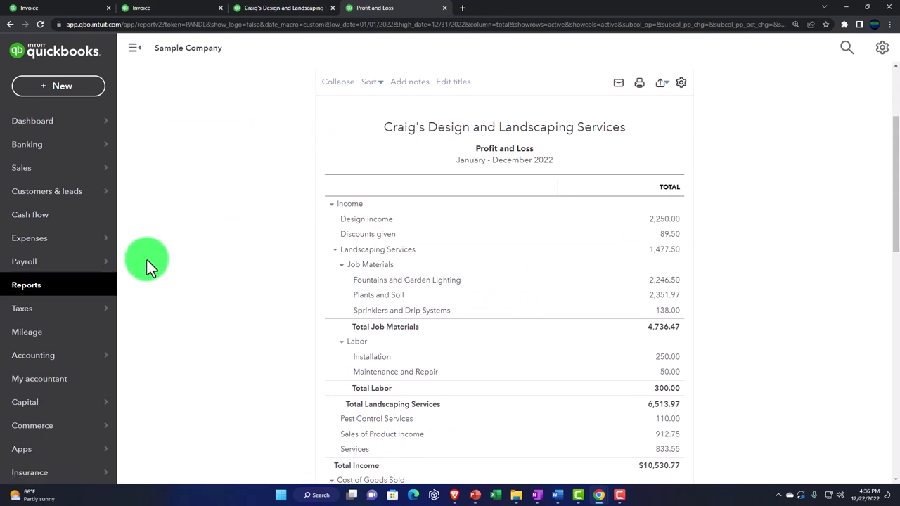
pyautogui.click(44, 288)
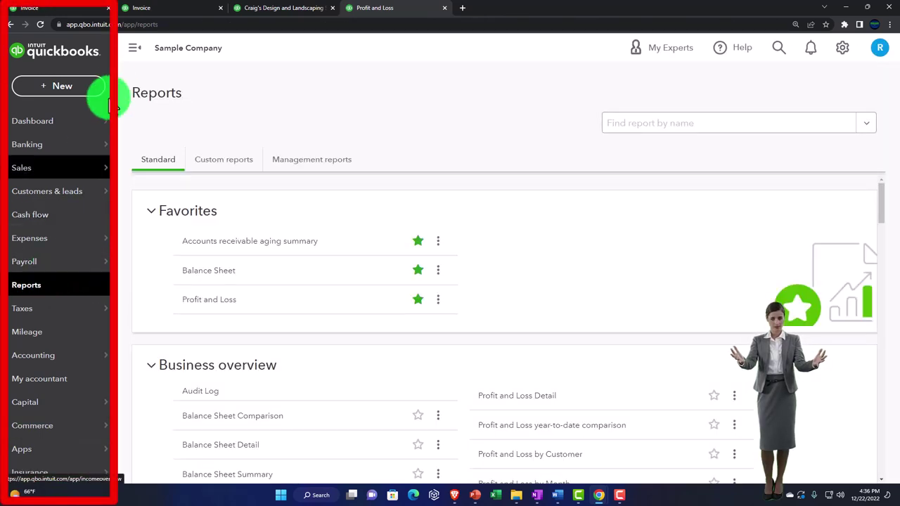
pyautogui.click(134, 57)
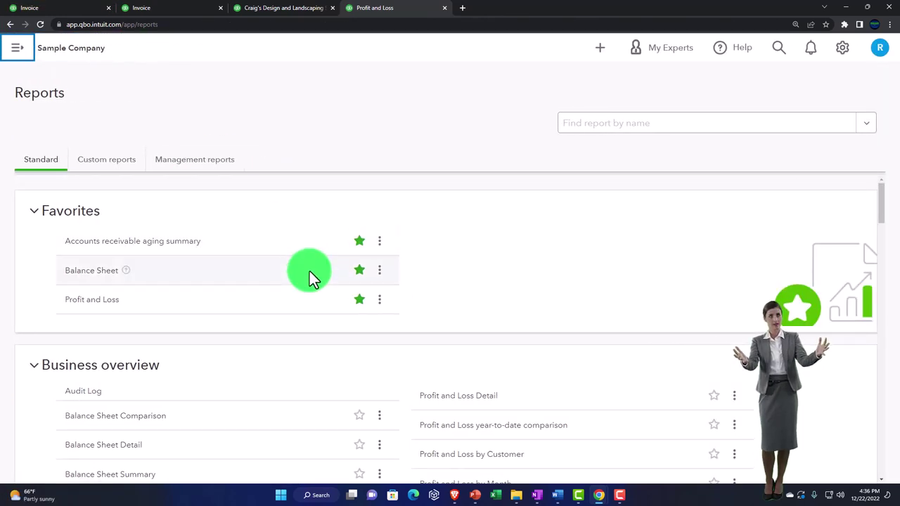
pyautogui.scroll(-6, 312, 289)
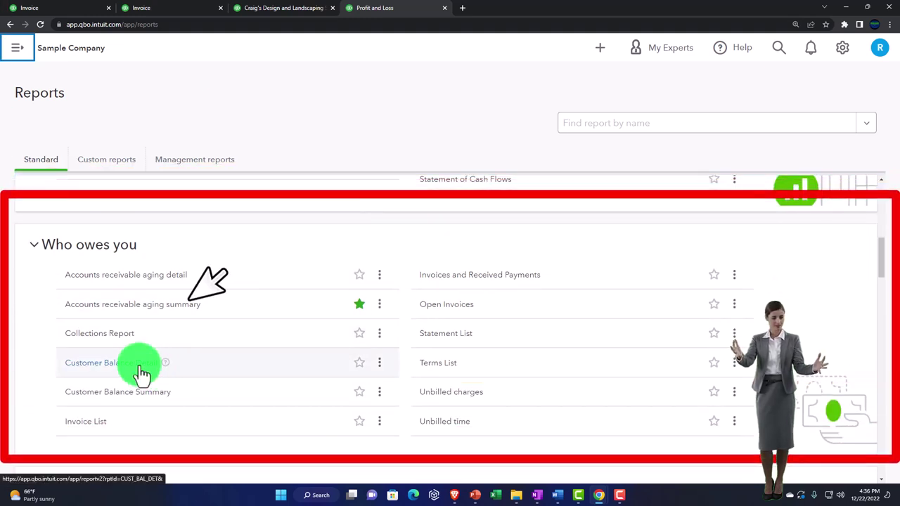
pyautogui.click(112, 363)
# Examine the customer balances and total open balance in Customer Balance Detail and compare them with Accounts Receivable on the Balance Sheet.
pyautogui.scroll(-2, 141, 372)
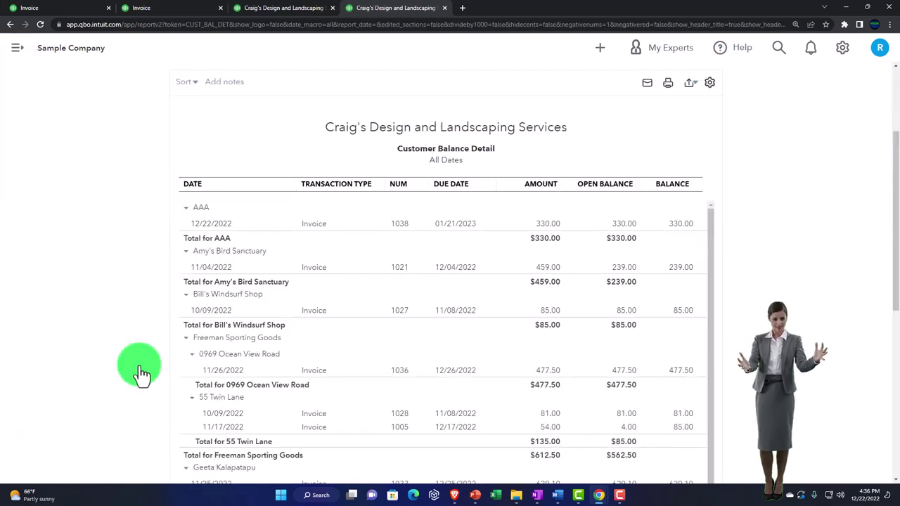
pyautogui.scroll(2, 138, 364)
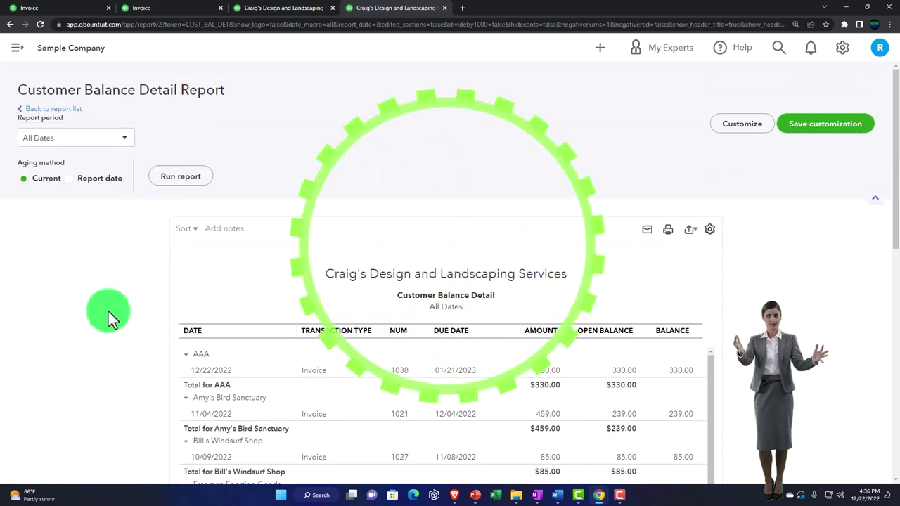
pyautogui.scroll(-2, 108, 311)
pyautogui.hotkey('ctrl', '+')
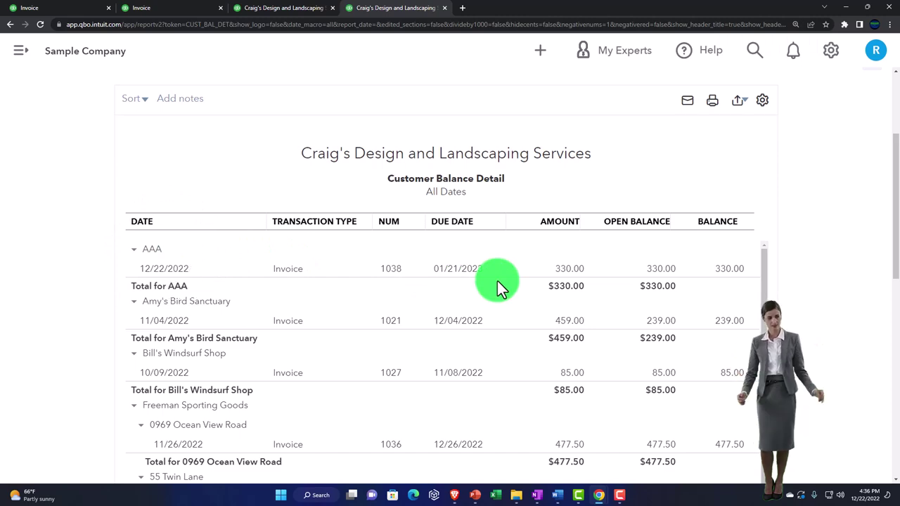
pyautogui.scroll(-4, 496, 280)
pyautogui.scroll(-5, 482, 329)
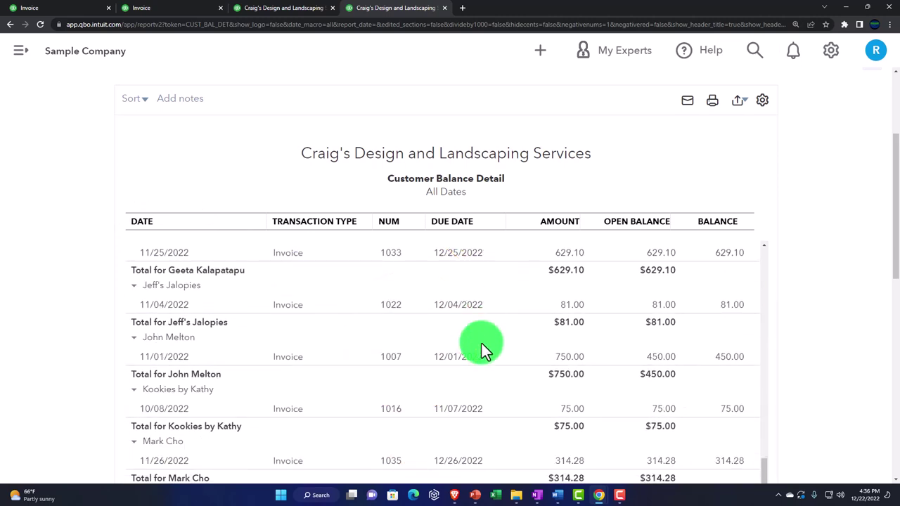
pyautogui.scroll(-3, 342, 375)
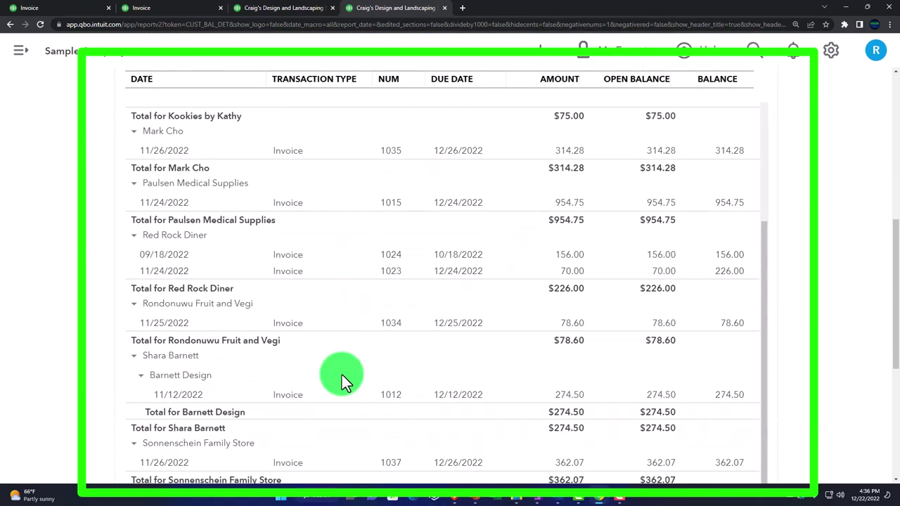
pyautogui.scroll(-3, 342, 375)
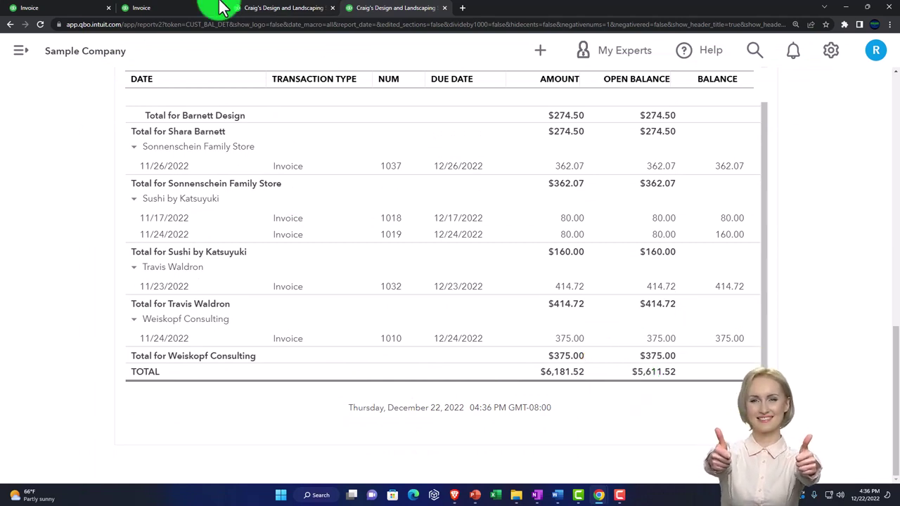
pyautogui.click(171, 11)
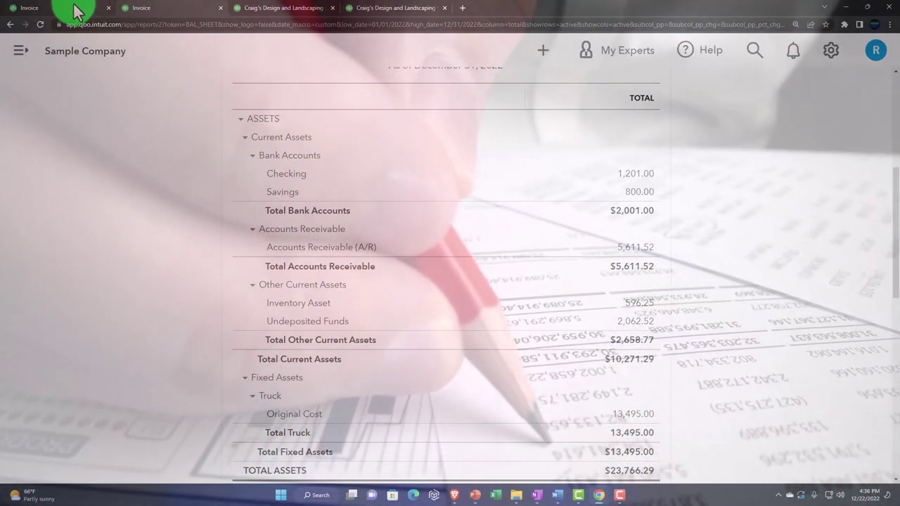
# Show the All sales list of the Sales area in the first browser tab and collapse the navigation sidebar.
pyautogui.click(70, 9)
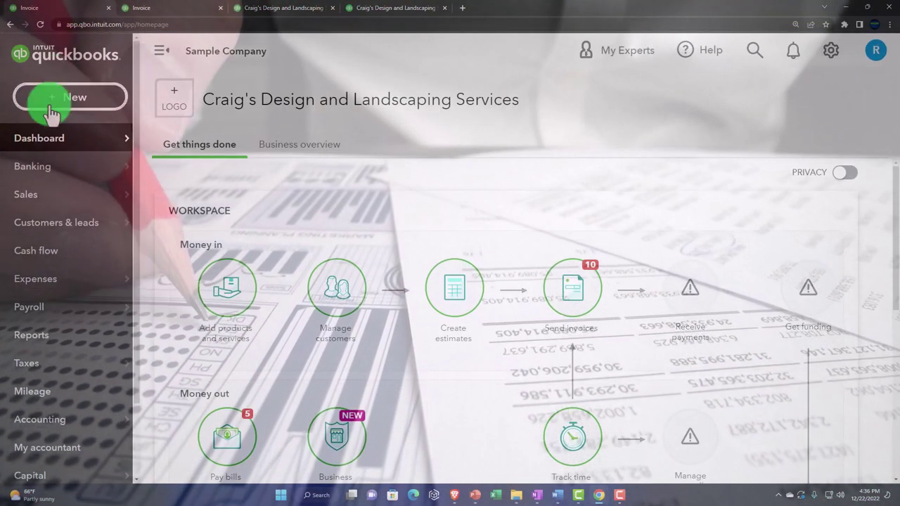
pyautogui.moveTo(57, 206)
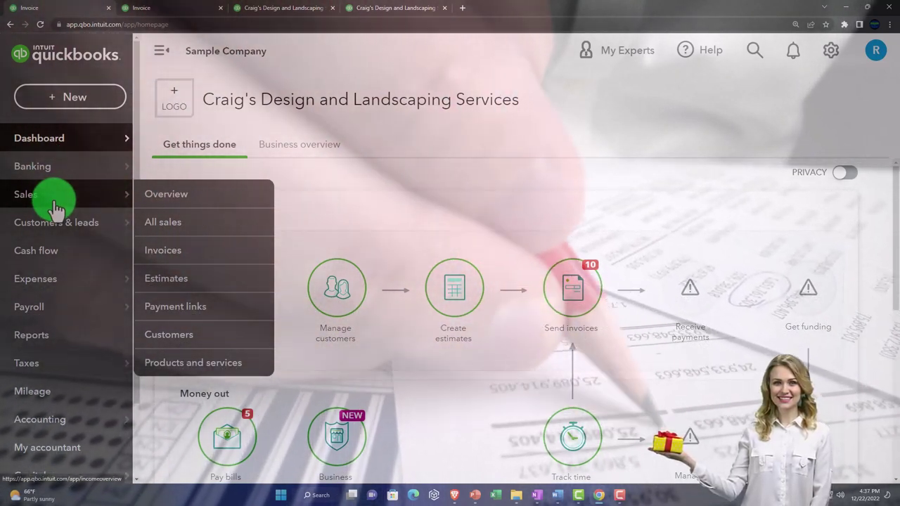
pyautogui.click(57, 206)
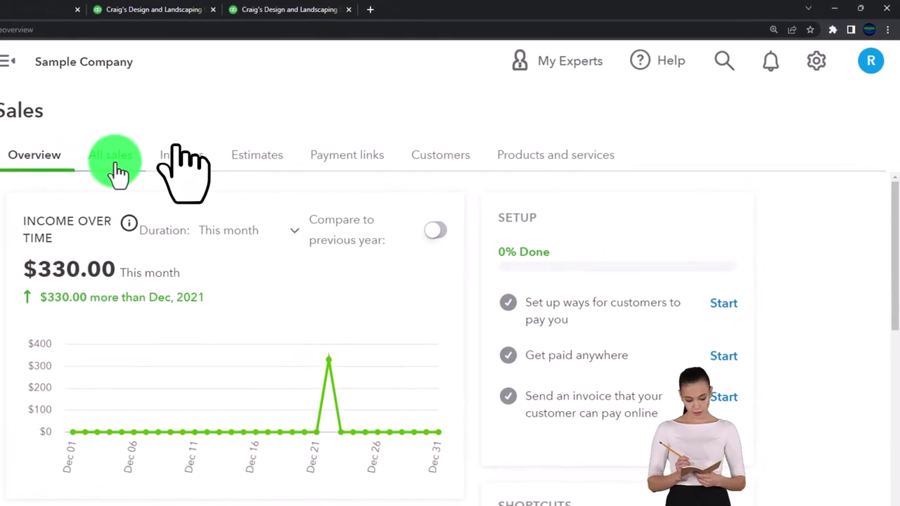
pyautogui.click(117, 172)
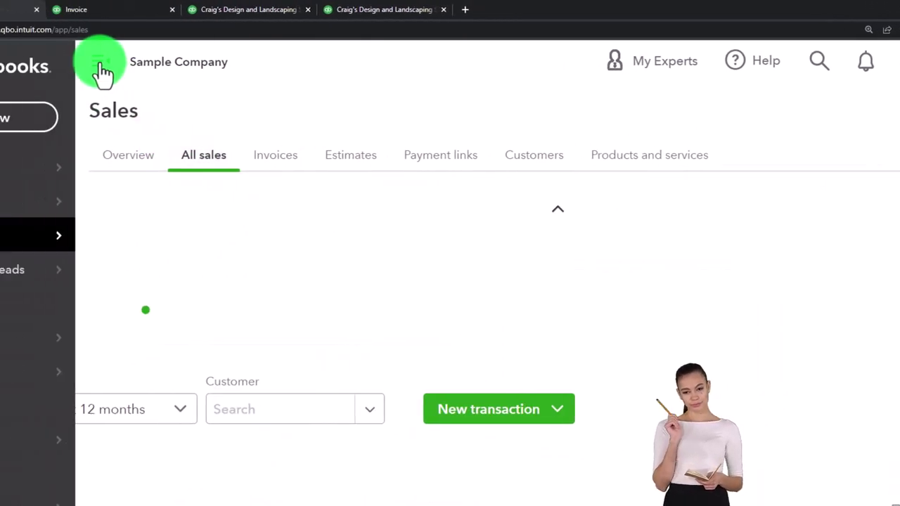
pyautogui.click(101, 70)
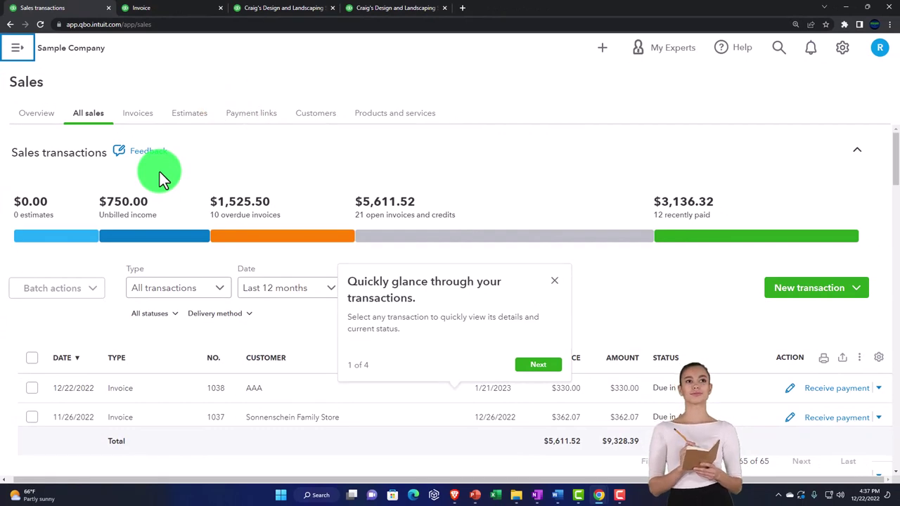
pyautogui.scroll(-1, 70, 246)
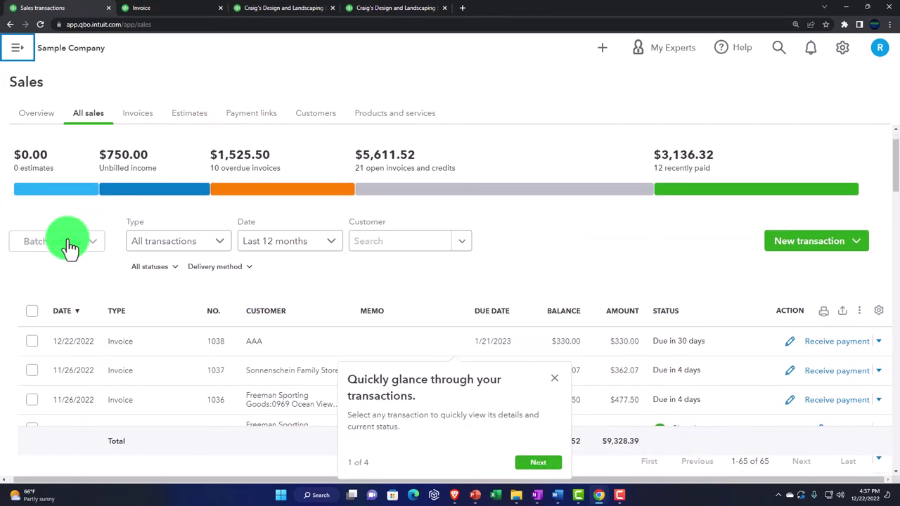
pyautogui.click(602, 63)
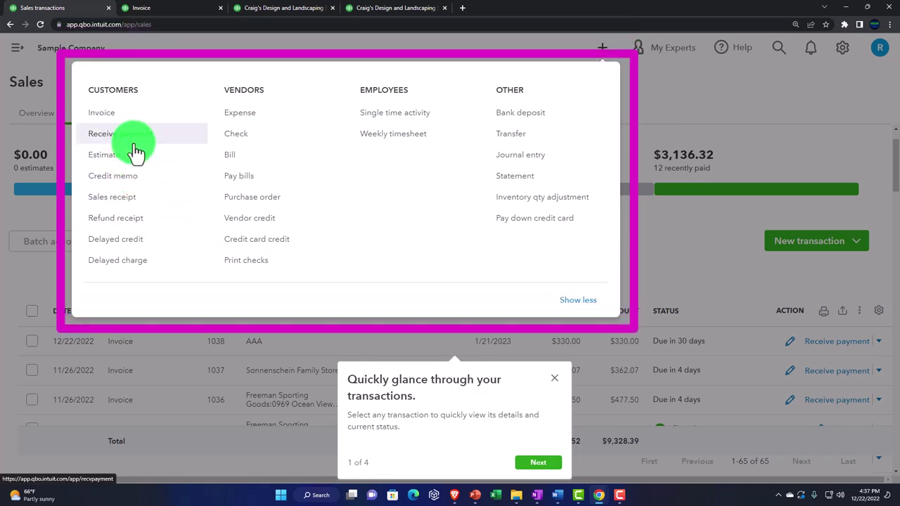
pyautogui.click(676, 79)
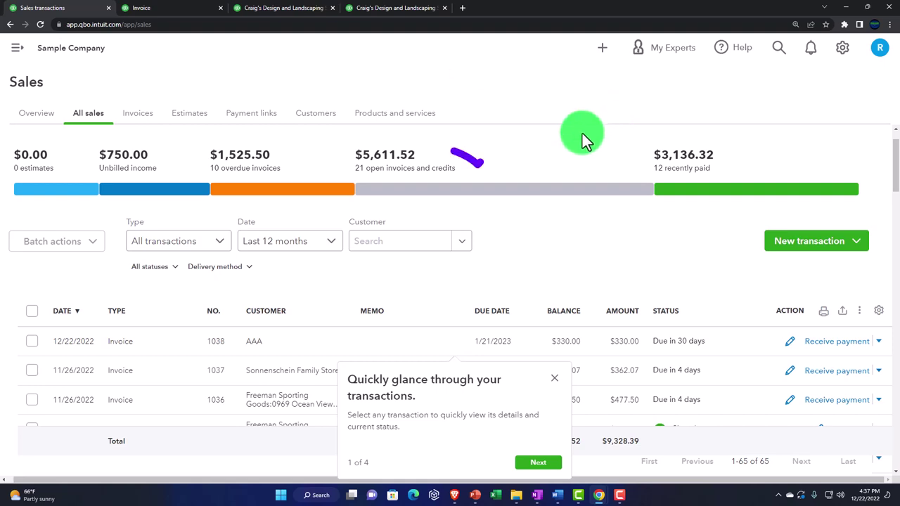
# Filter the All sales list to open invoices and review the available transaction type and status filter choices.
pyautogui.click(417, 196)
pyautogui.scroll(-2, 386, 263)
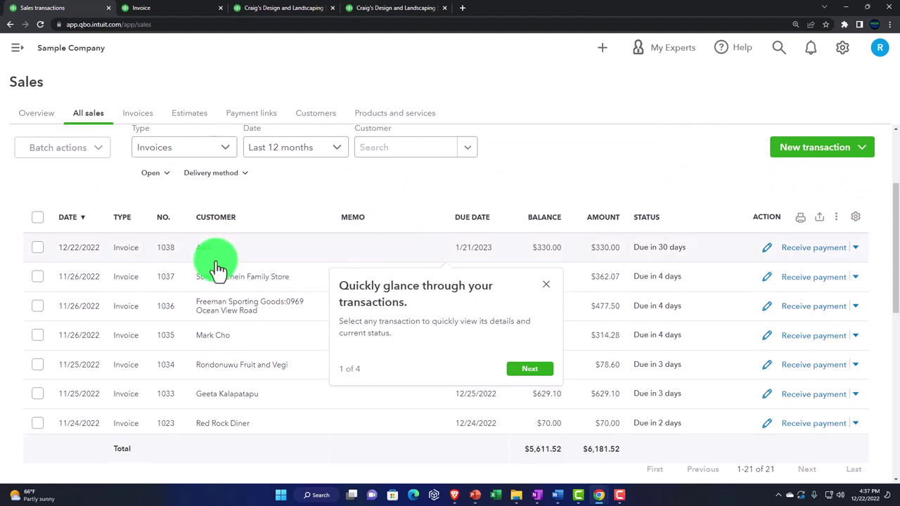
pyautogui.scroll(1, 218, 266)
pyautogui.click(225, 201)
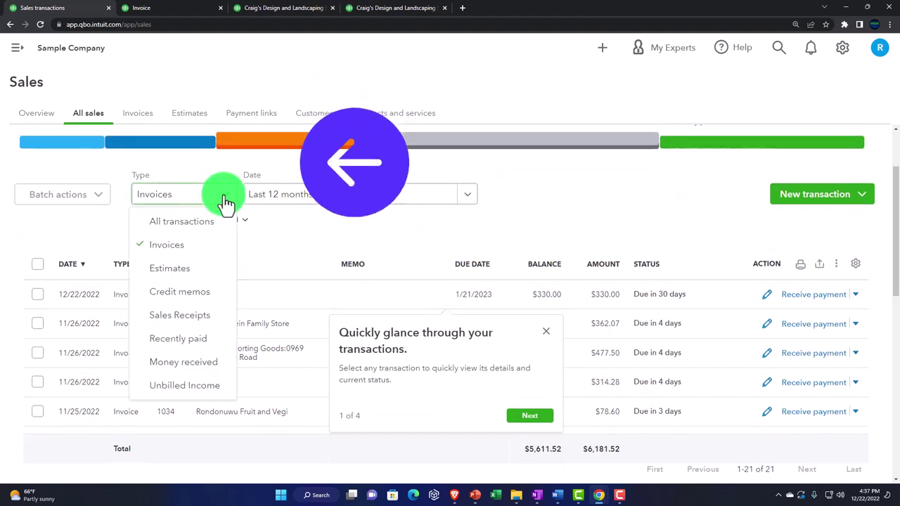
pyautogui.press('Escape')
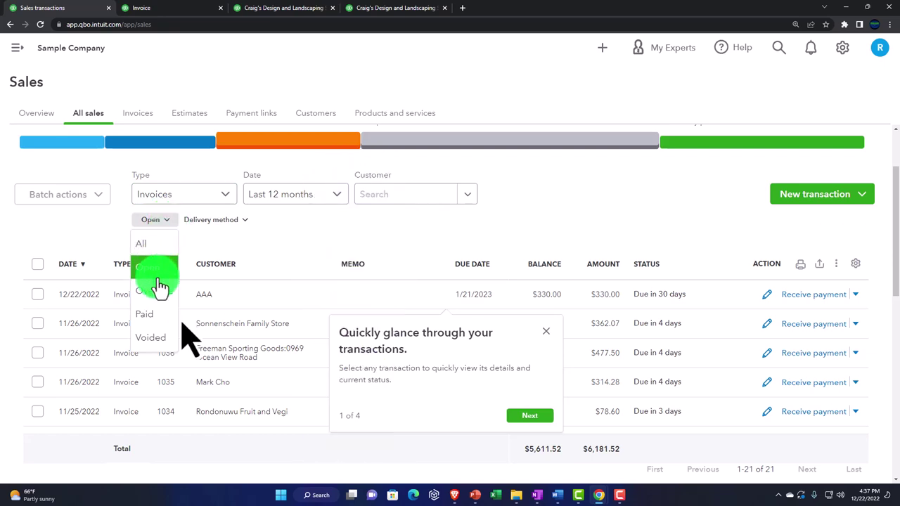
pyautogui.click(295, 233)
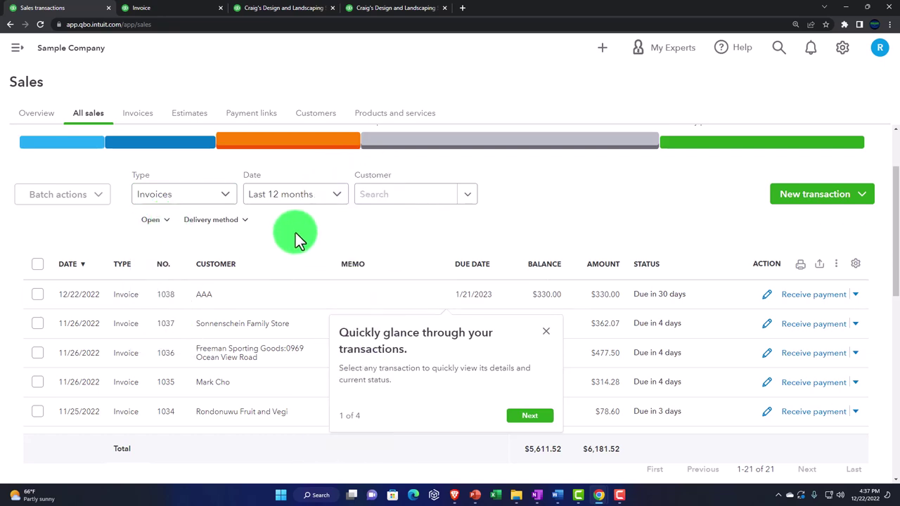
pyautogui.click(544, 335)
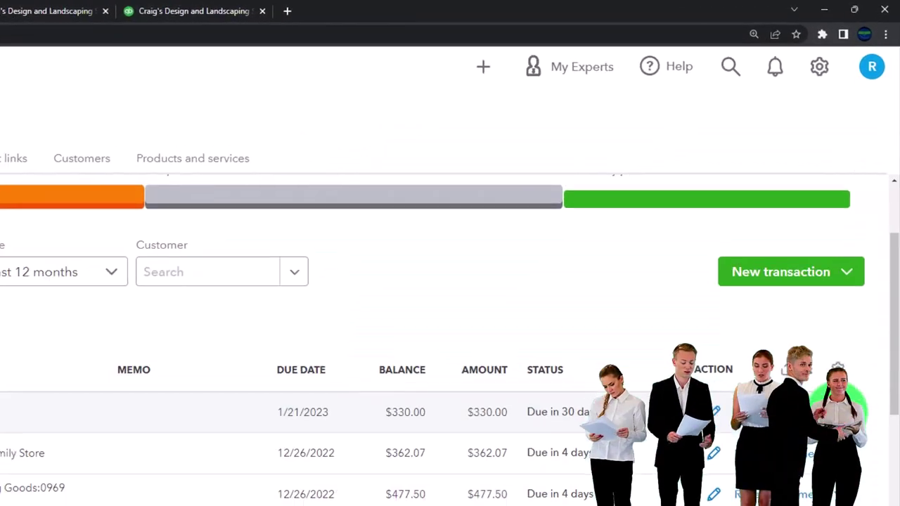
# Review the actions for the AAA invoice and the batch actions available when all listed invoices are selected, leaving none selected.
pyautogui.click(855, 294)
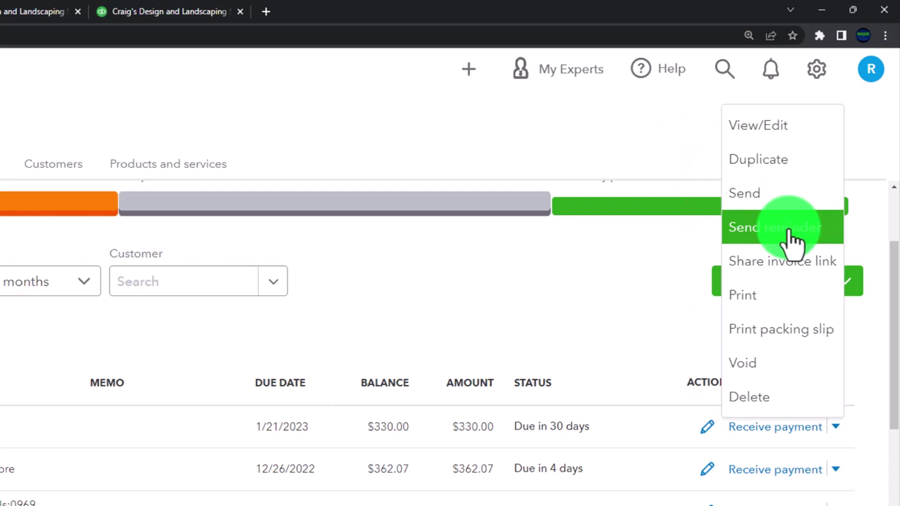
pyautogui.click(663, 281)
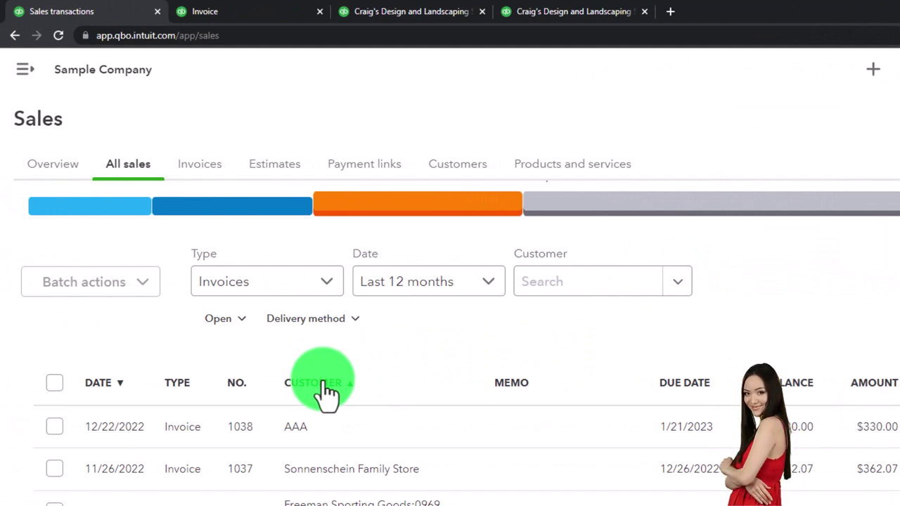
pyautogui.click(55, 385)
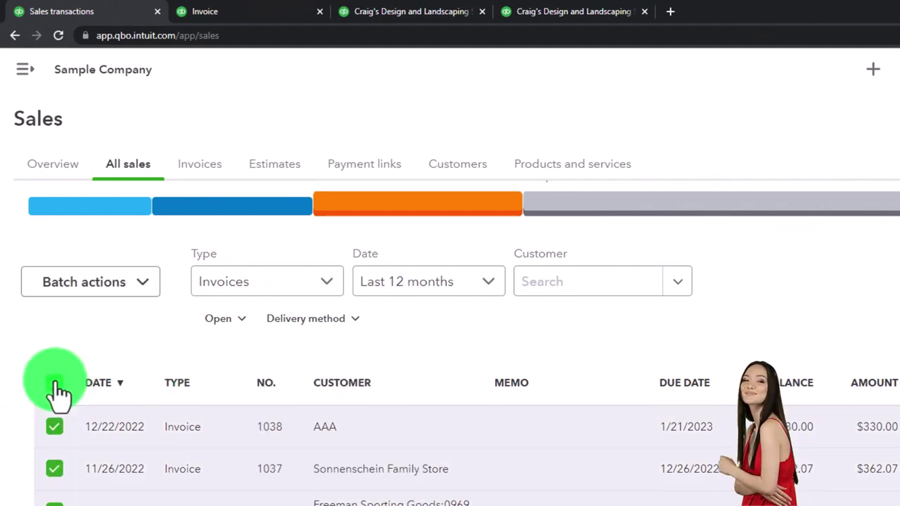
pyautogui.click(137, 282)
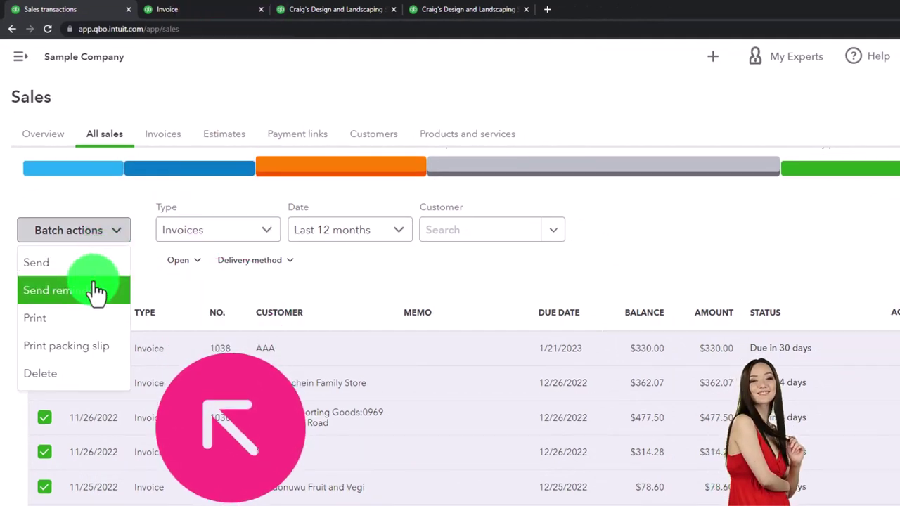
pyautogui.click(387, 272)
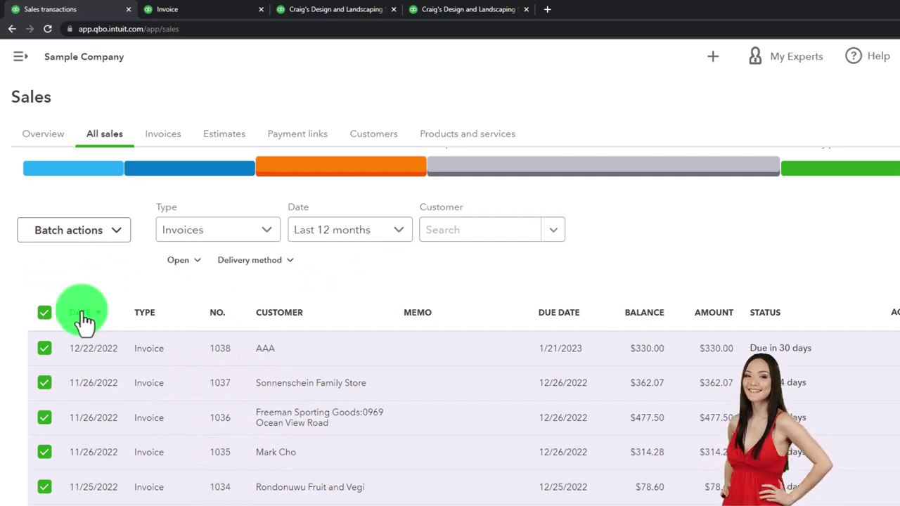
pyautogui.click(47, 314)
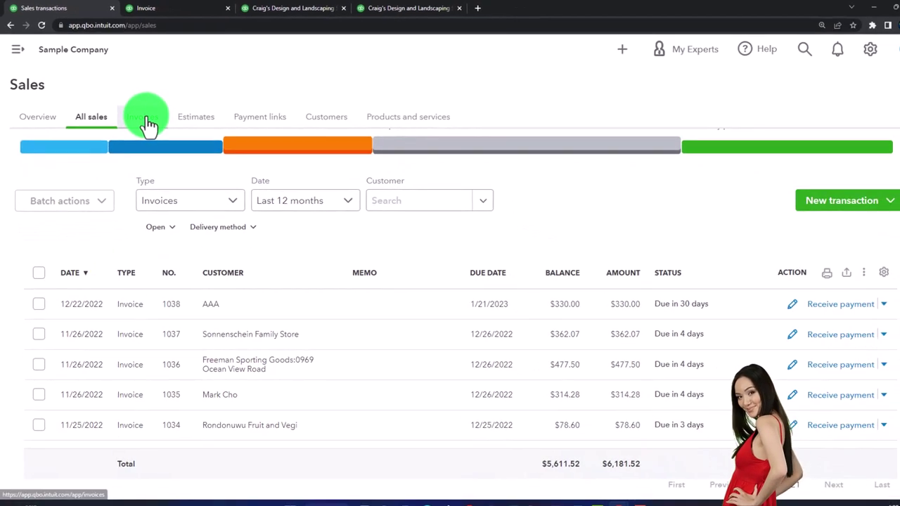
# Show the Invoices list sorted by customer and view the details of the Amy's Bird Sanctuary invoice dated 11/23/2022.
pyautogui.click(164, 135)
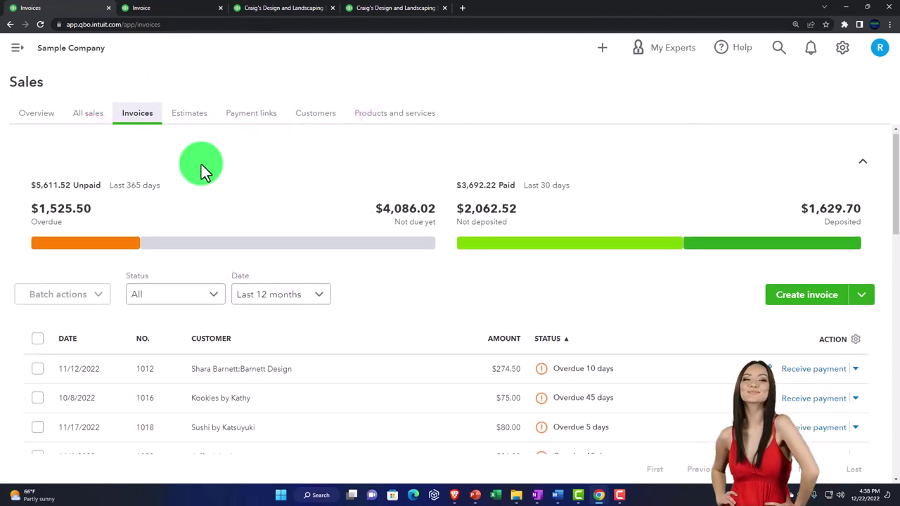
pyautogui.scroll(-5, 201, 164)
pyautogui.scroll(-15, 201, 165)
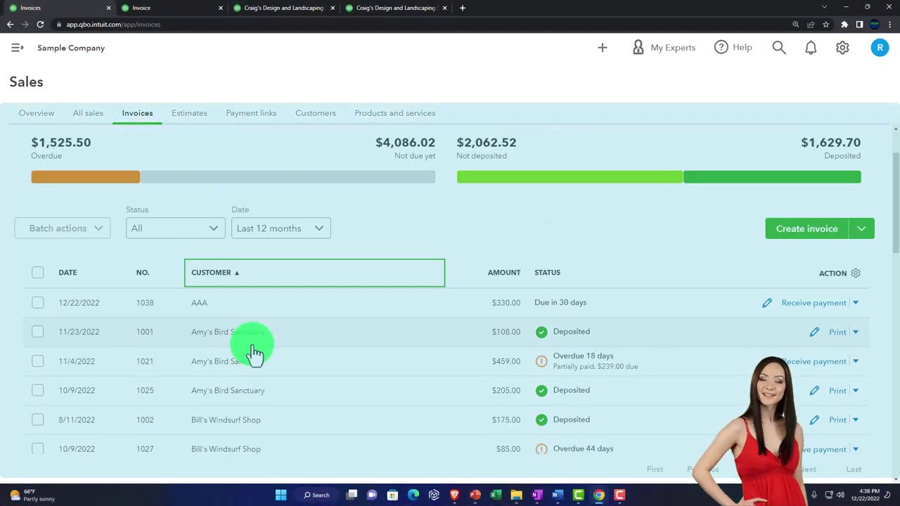
pyautogui.click(251, 331)
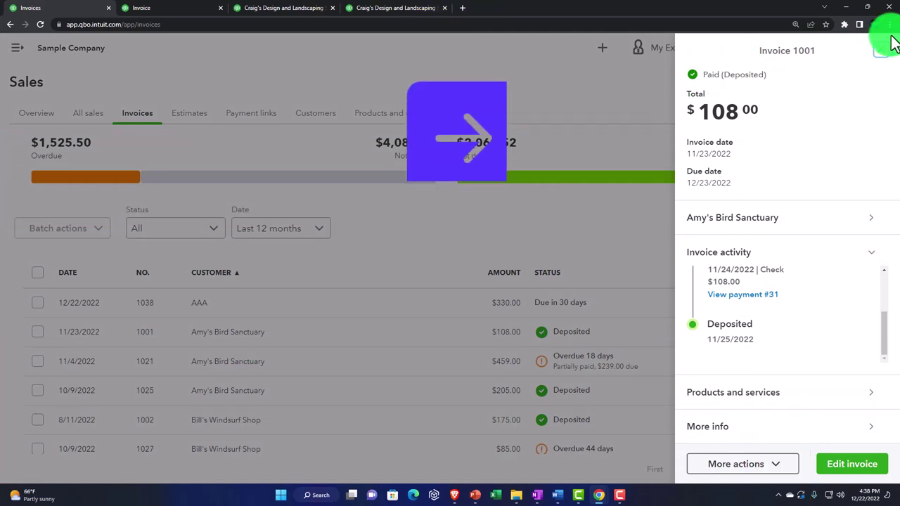
pyautogui.click(880, 49)
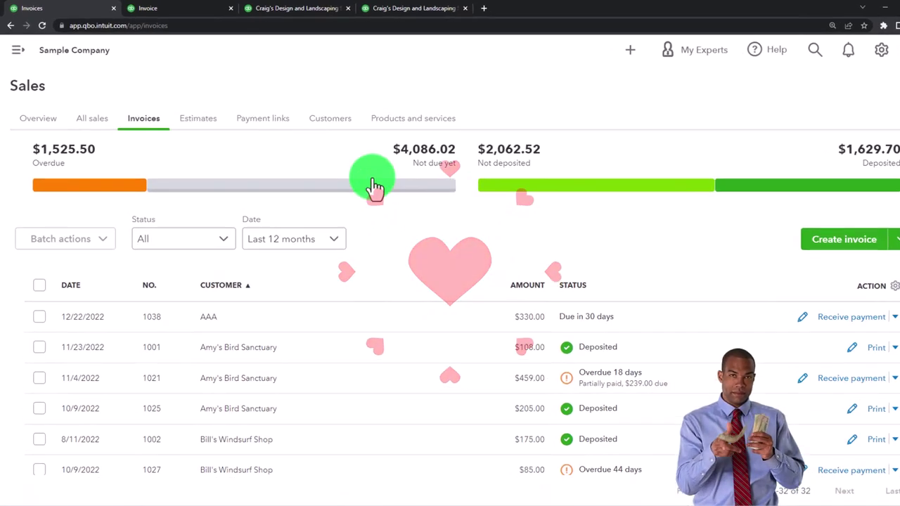
# Show the Customers list of the Sales area and filter it to customers with open invoices.
pyautogui.click(417, 158)
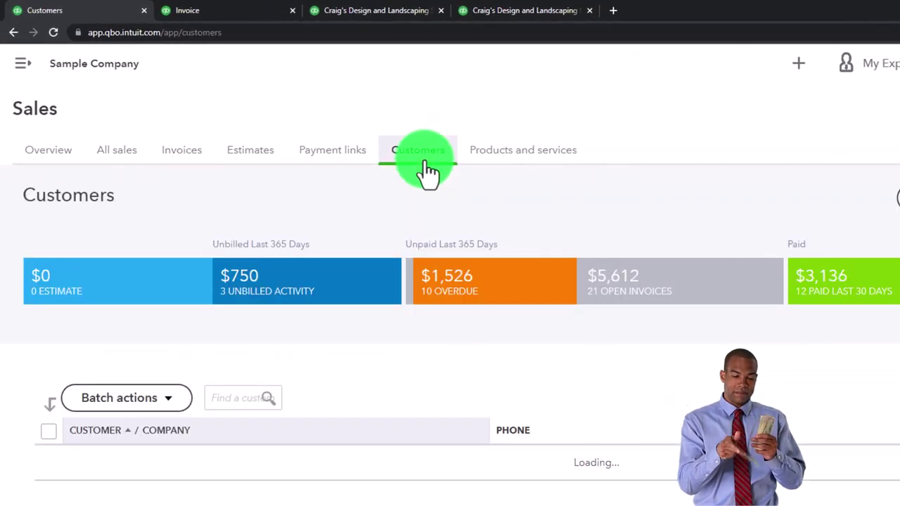
pyautogui.scroll(-3, 333, 408)
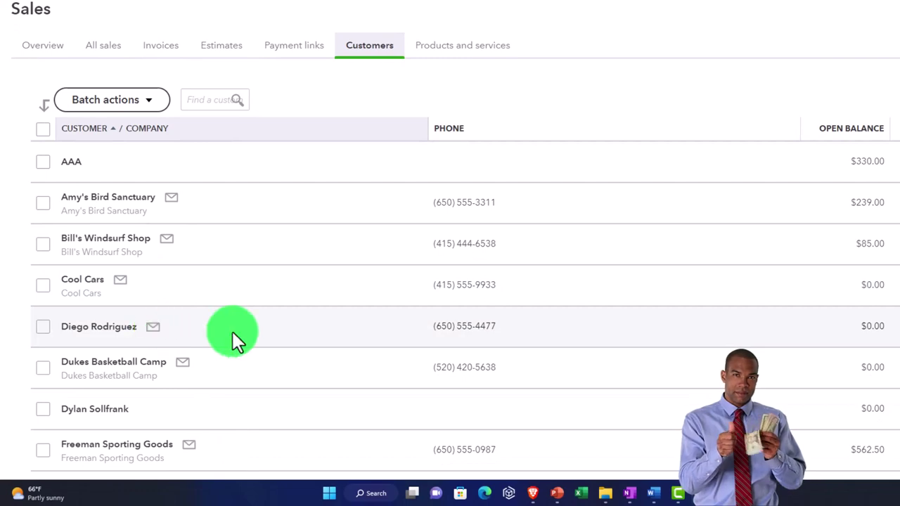
pyautogui.scroll(3, 749, 260)
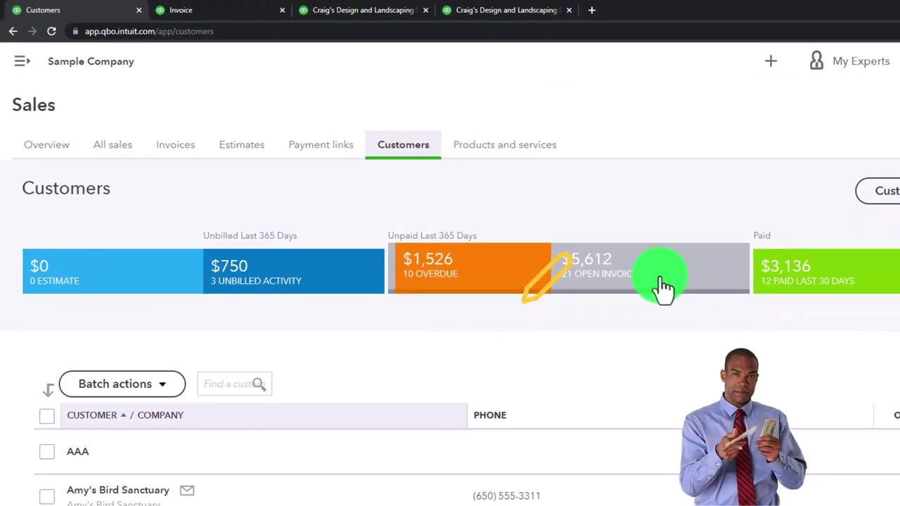
pyautogui.click(603, 174)
pyautogui.scroll(-2, 647, 323)
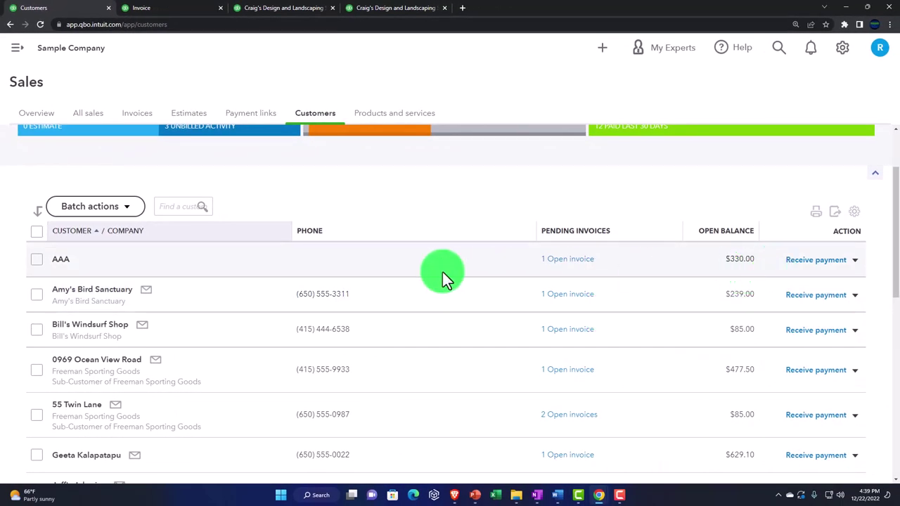
# Select all listed customers and review the batch actions available for them.
pyautogui.click(36, 231)
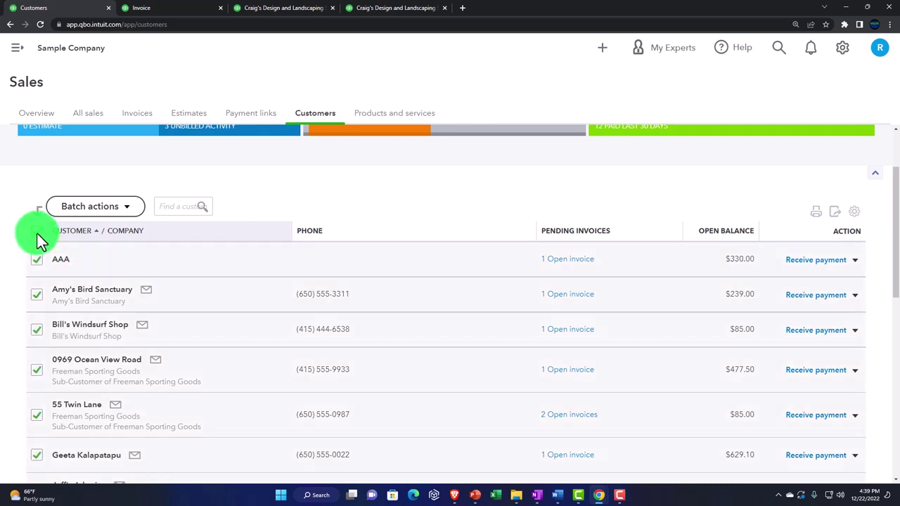
pyautogui.click(132, 215)
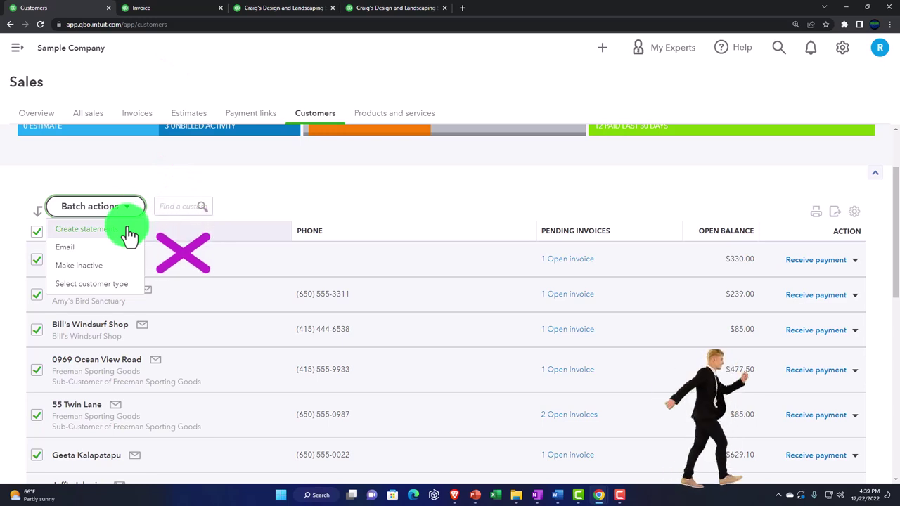
pyautogui.click(349, 193)
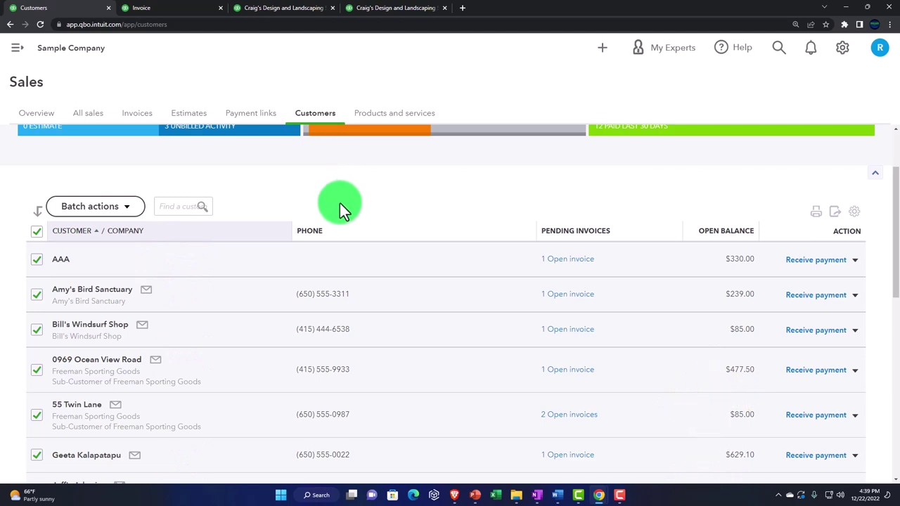
# Open customer AAA's record, review the actions for its invoice, and view the Receive Payment form for that invoice.
pyautogui.click(66, 264)
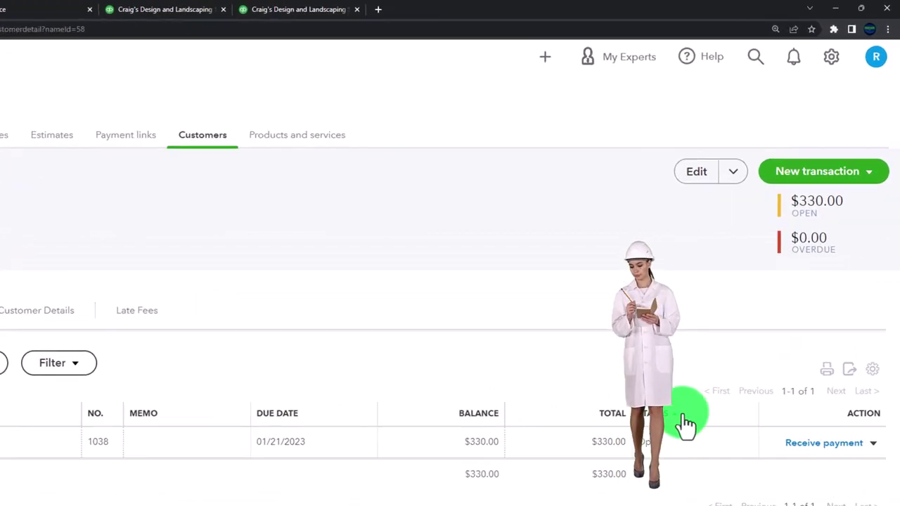
pyautogui.click(872, 442)
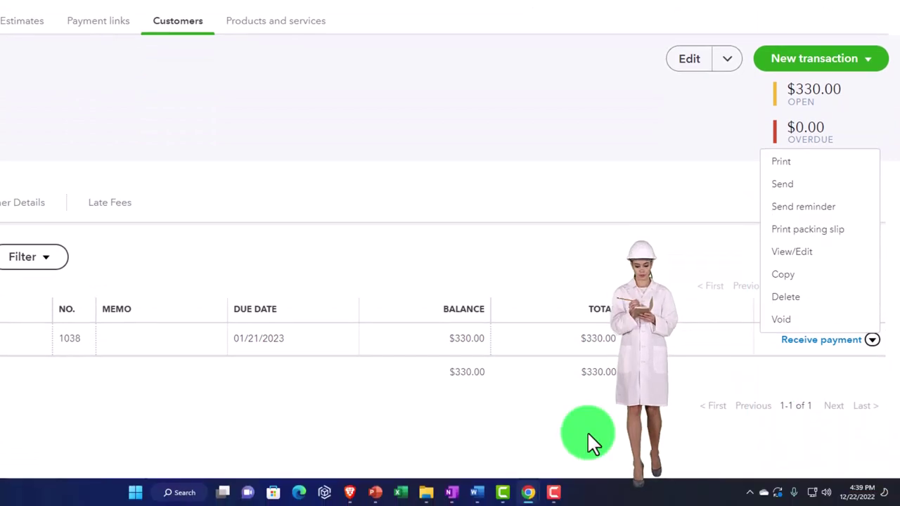
pyautogui.click(587, 431)
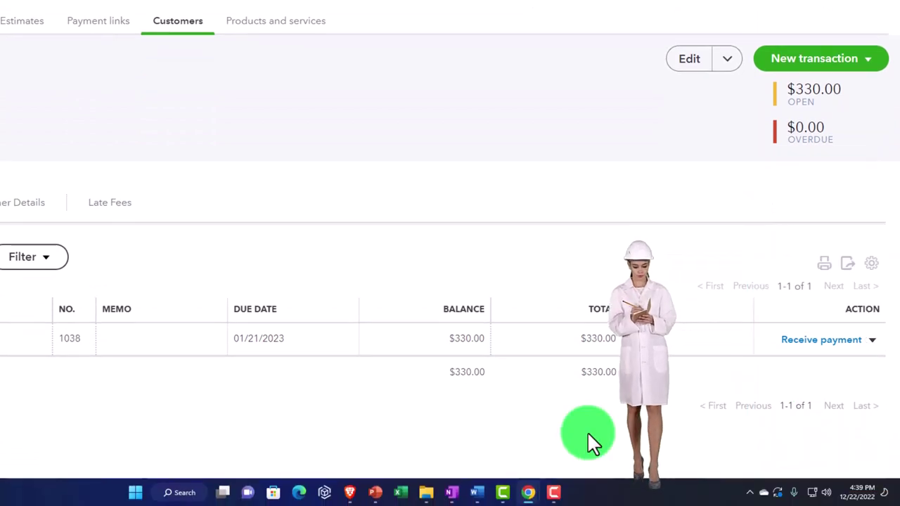
pyautogui.click(815, 340)
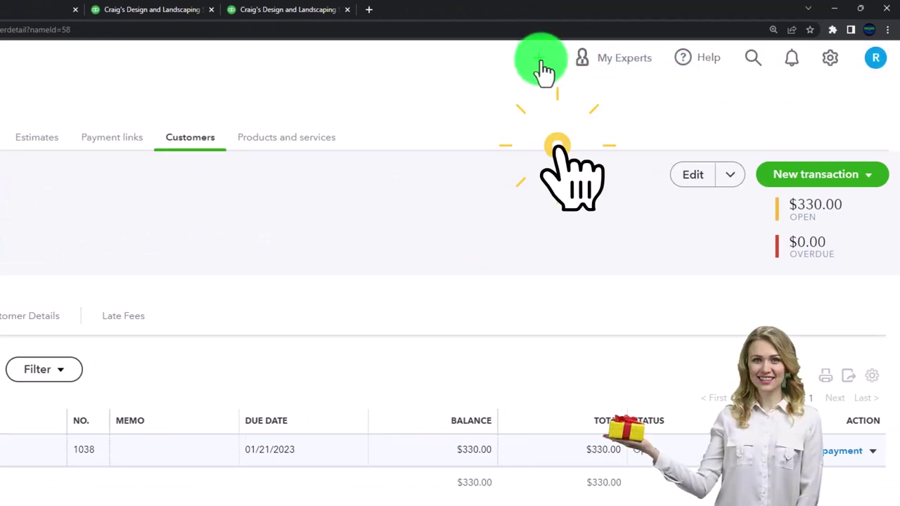
# Start a new received payment for customer AAA and apply it to the outstanding 330.00 invoice.
pyautogui.click(540, 61)
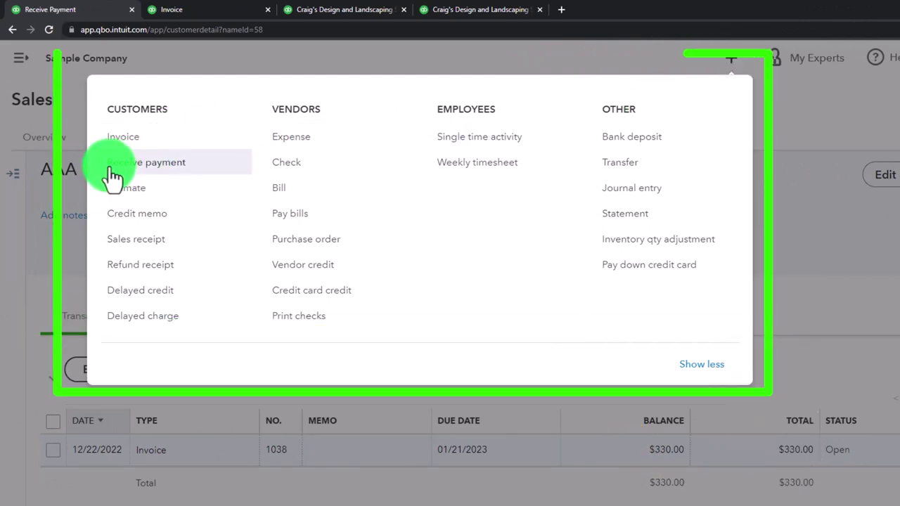
pyautogui.click(177, 176)
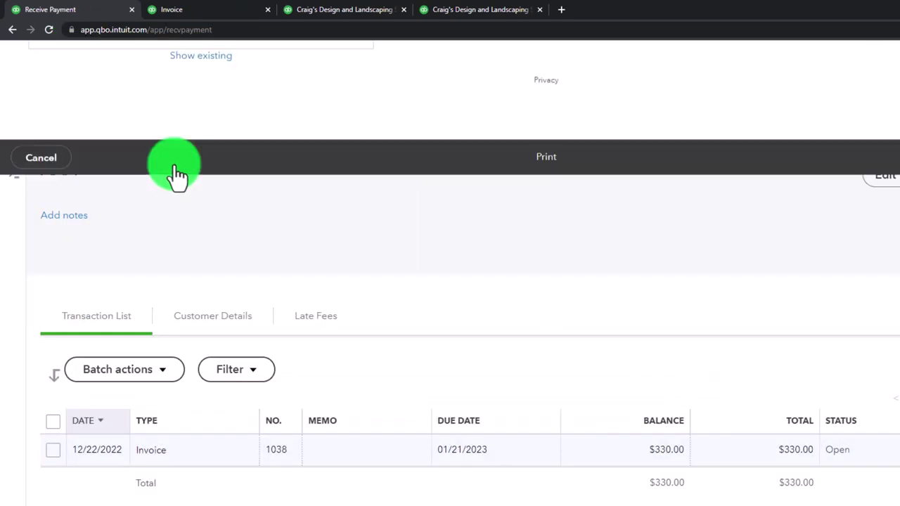
pyautogui.write('AA')
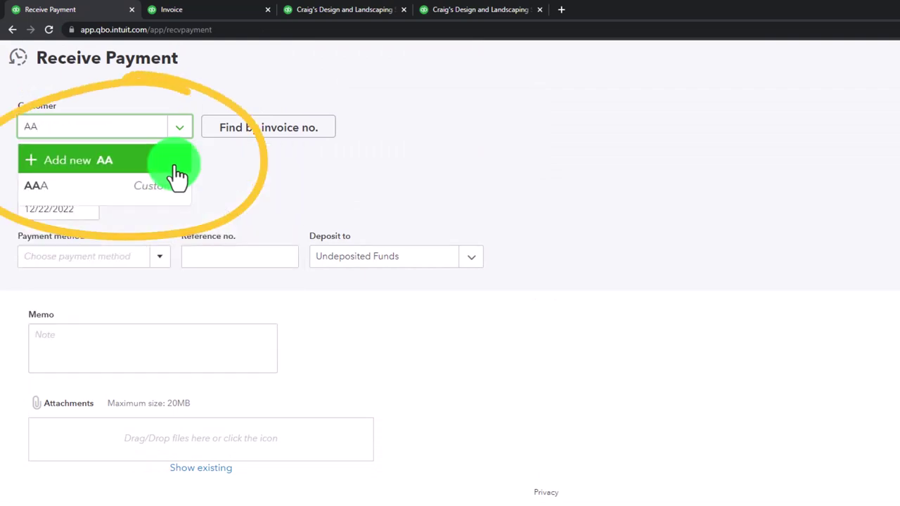
pyautogui.click(106, 187)
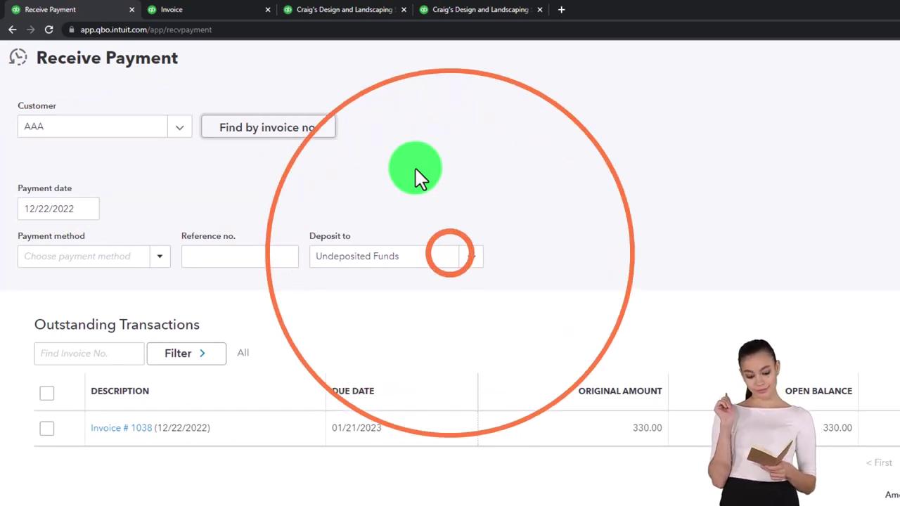
pyautogui.press('Tab')
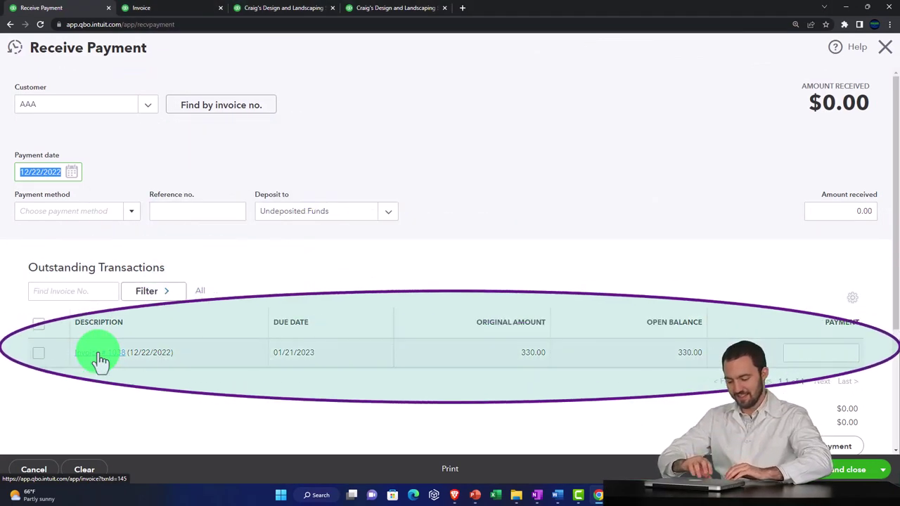
pyautogui.click(38, 353)
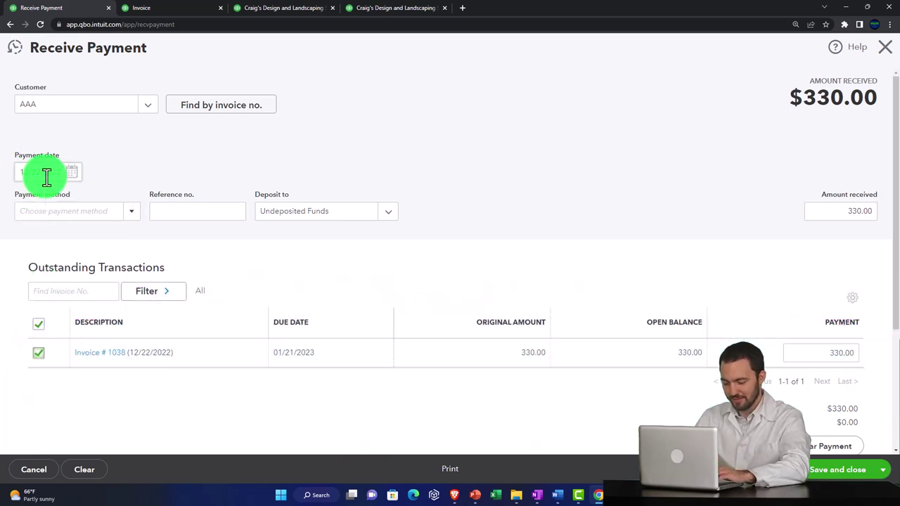
# Set the payment method to Cash and review the accounts the payment can be deposited to.
pyautogui.click(132, 214)
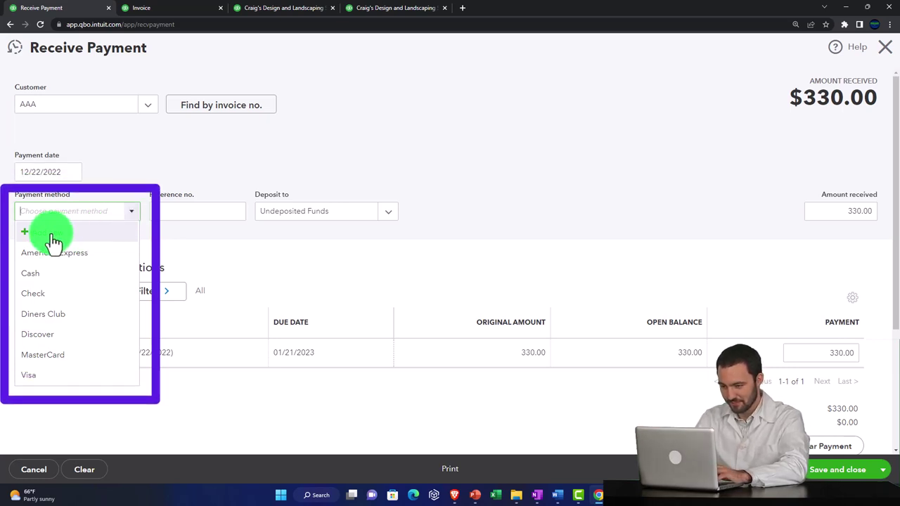
pyautogui.click(37, 274)
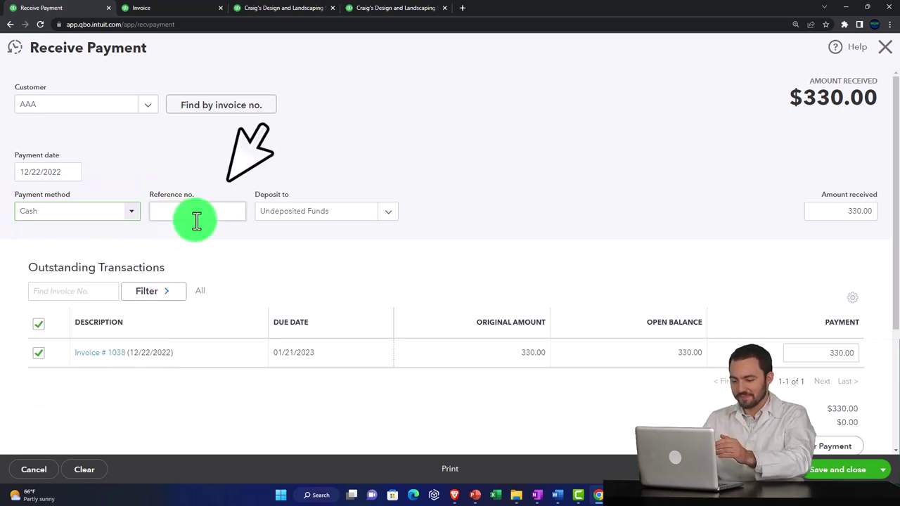
pyautogui.click(392, 219)
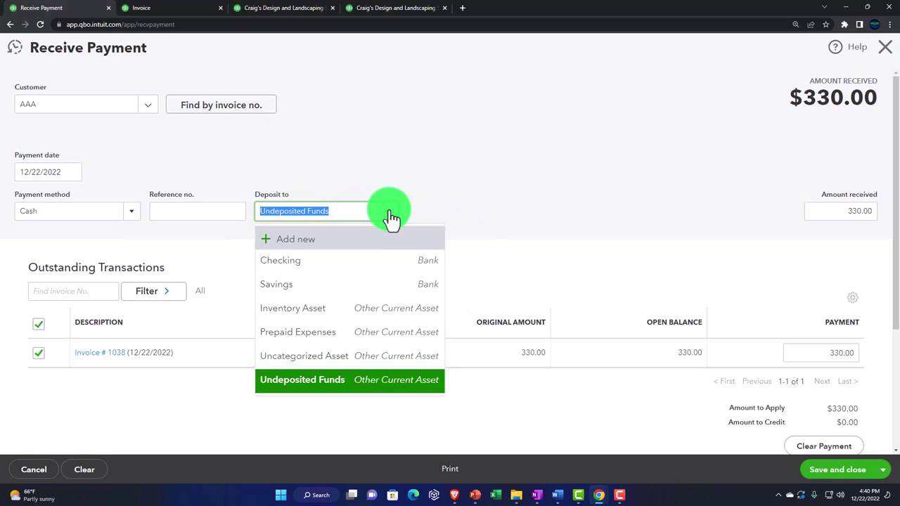
pyautogui.click(392, 219)
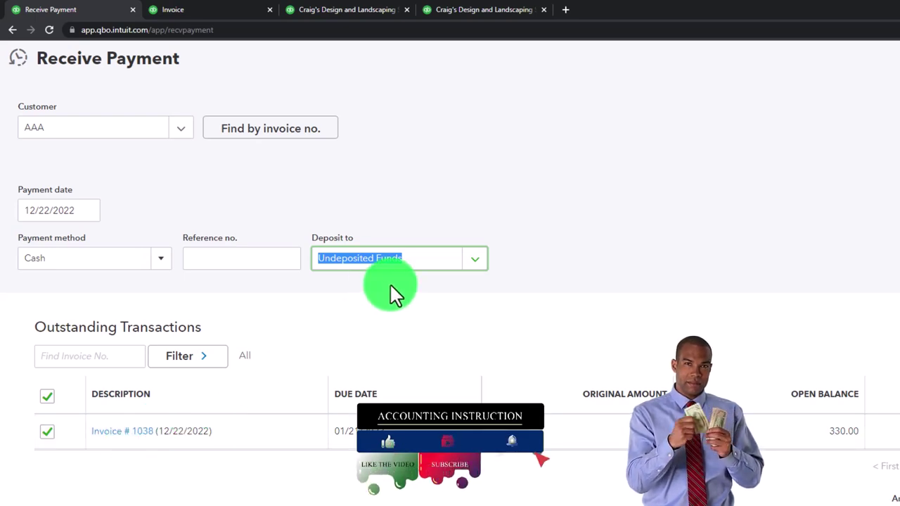
# Try Checking as the account the payment is deposited to.
pyautogui.click(472, 268)
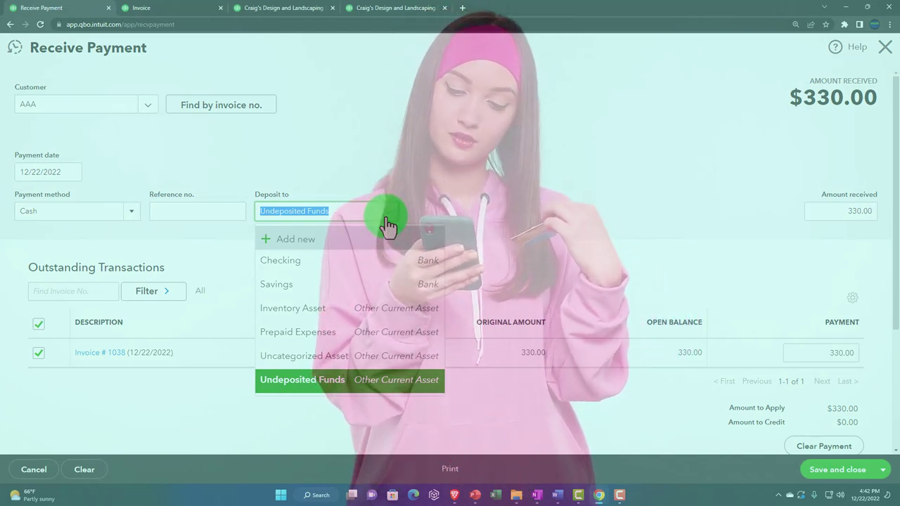
pyautogui.click(336, 260)
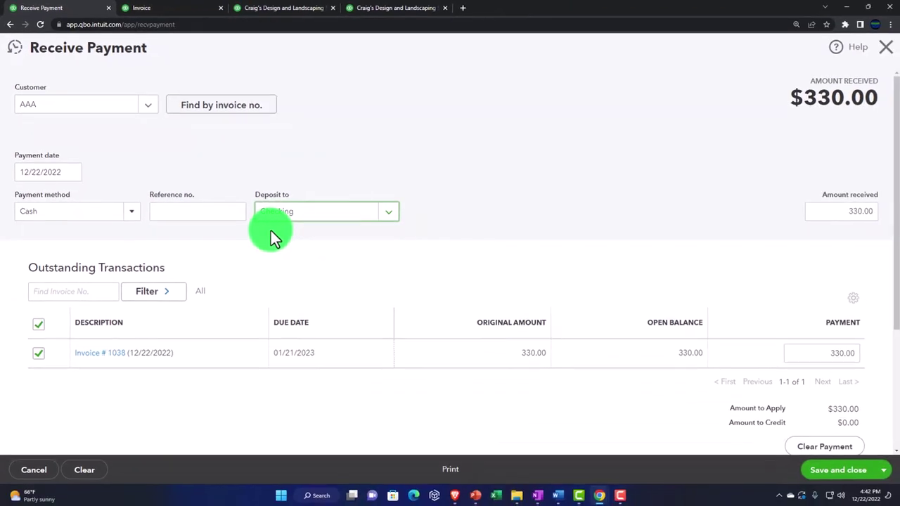
pyautogui.click(271, 230)
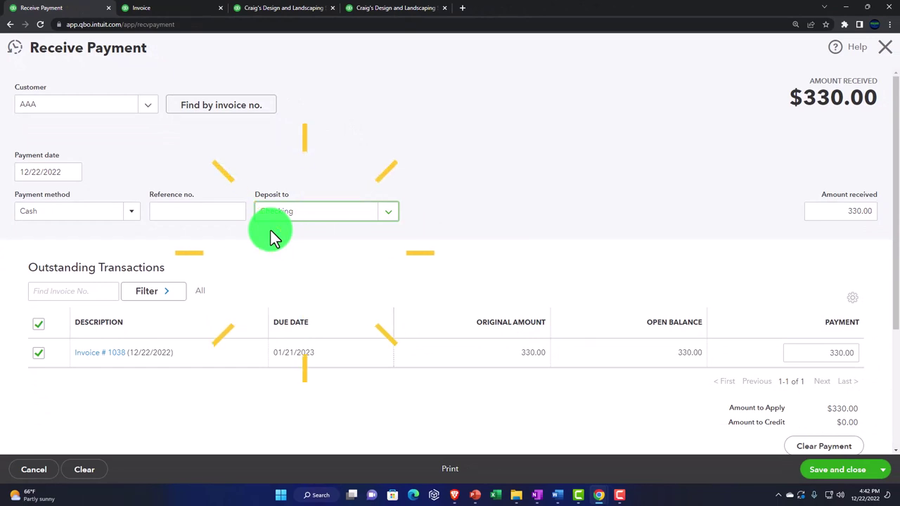
# Set the deposit account to Undeposited Funds, and save and close the payment.
pyautogui.click(388, 224)
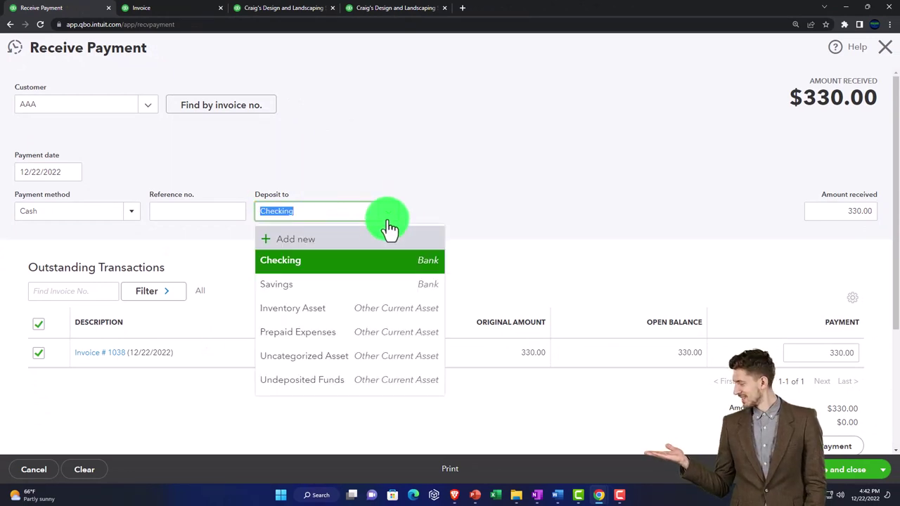
pyautogui.click(329, 381)
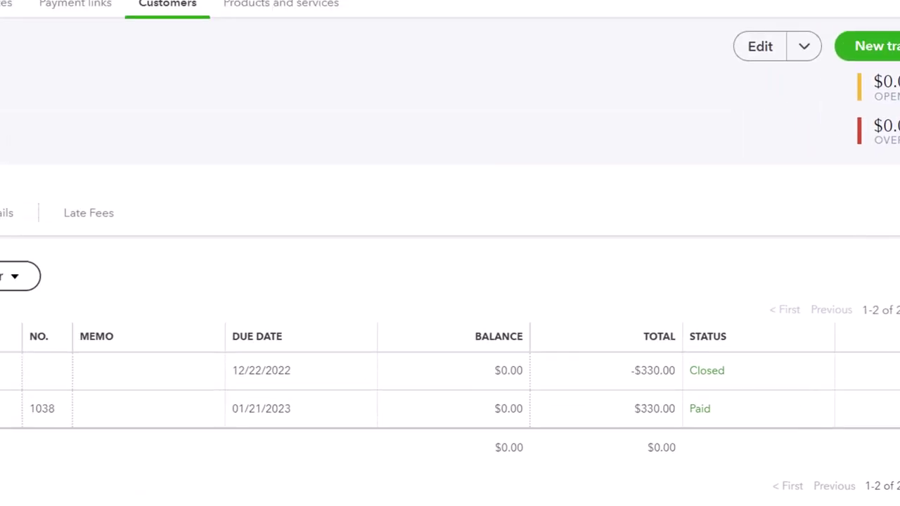
# Rerun the Balance Sheet report for 2022 and examine its bank accounts, accounts receivable and undeposited funds lines.
pyautogui.click(227, 10)
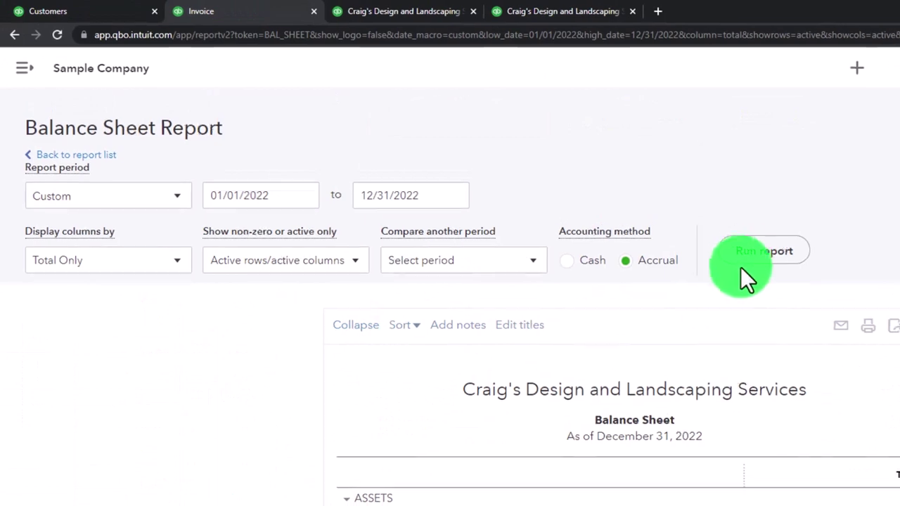
pyautogui.scroll(-5, 165, 271)
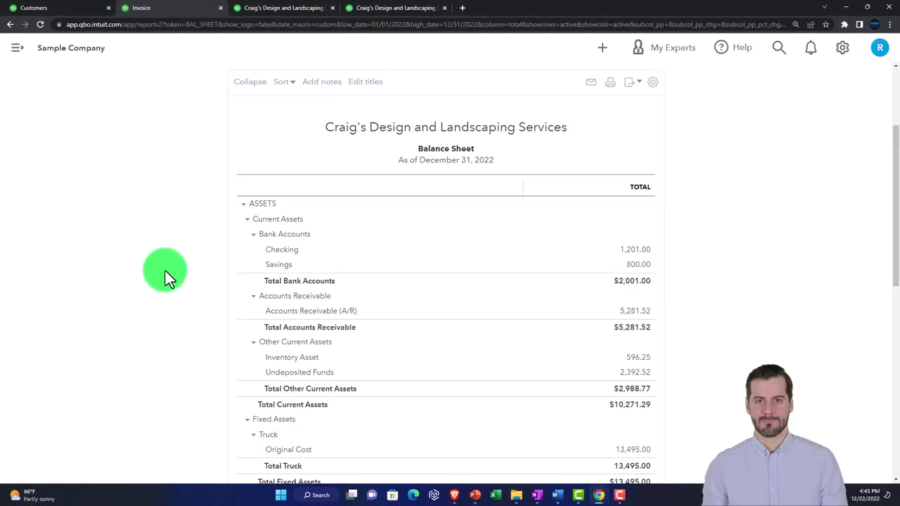
pyautogui.hotkey('ctrl', '+')
pyautogui.hotkey('ctrl', '+')
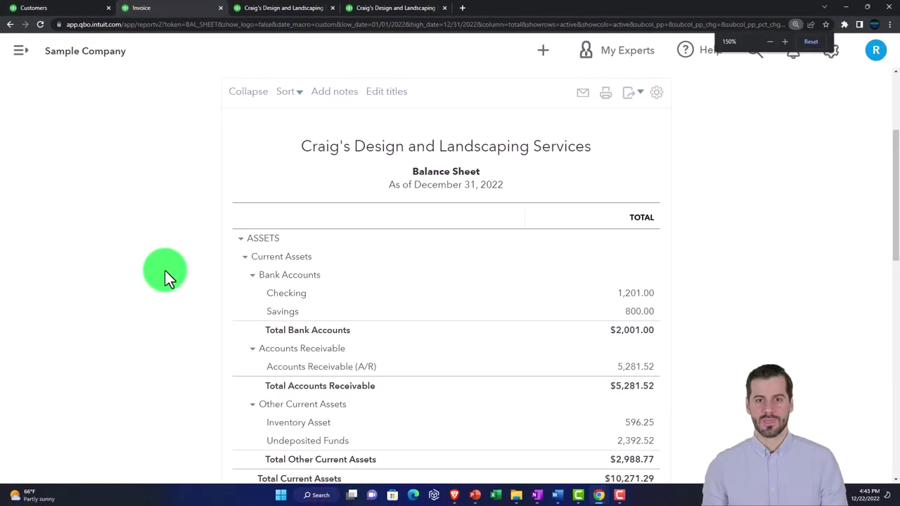
pyautogui.scroll(-3, 239, 330)
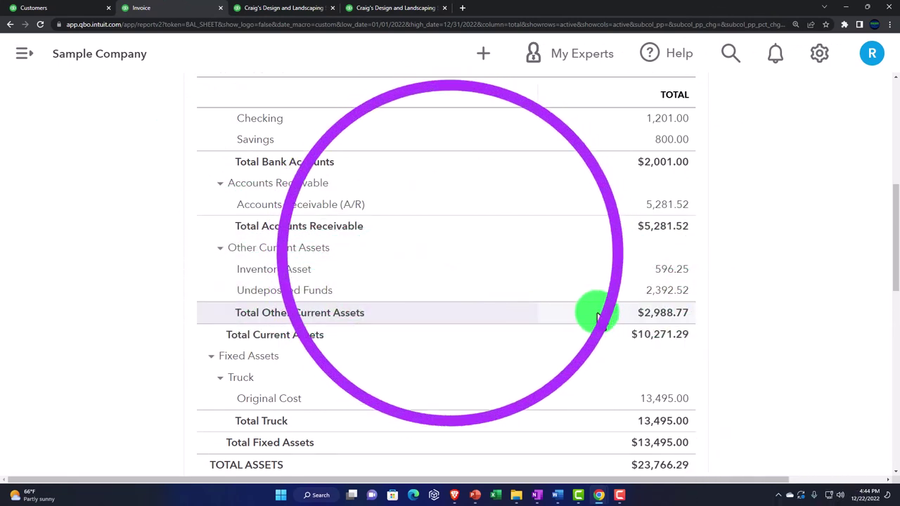
pyautogui.scroll(2, 597, 314)
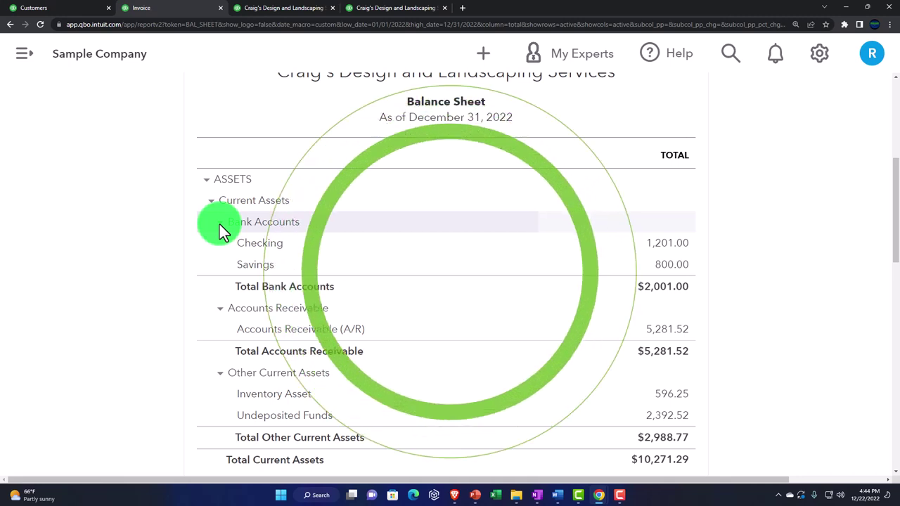
pyautogui.click(219, 225)
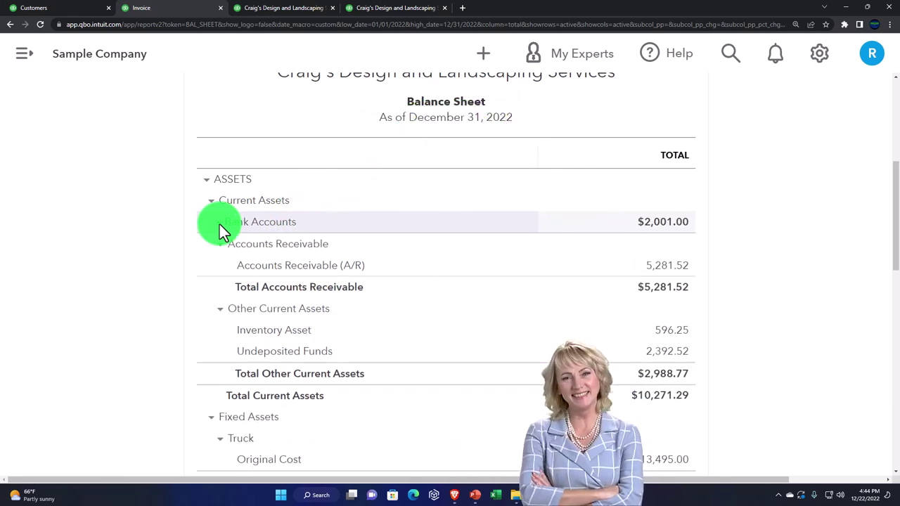
pyautogui.click(220, 224)
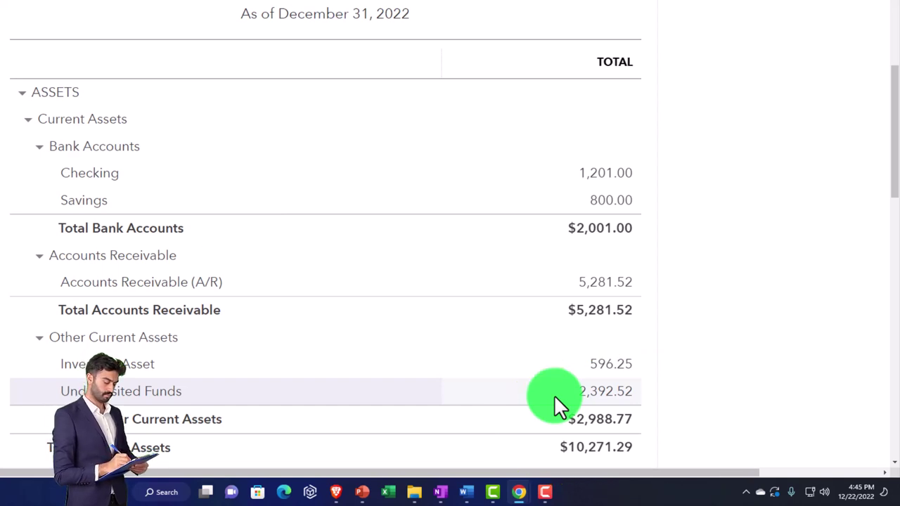
pyautogui.scroll(-1, 553, 395)
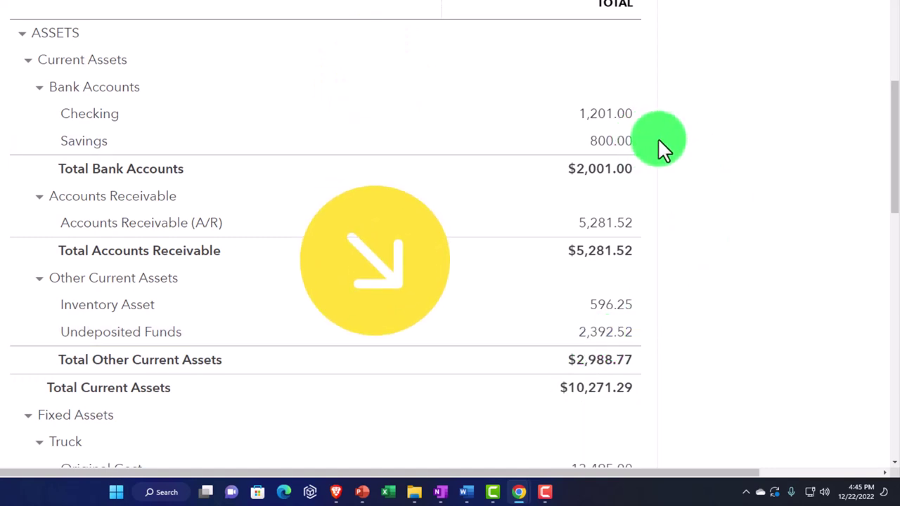
# View the transactions behind Undeposited Funds, check customer AAA's 12/22/2022 payment in its form, and return to the Balance Sheet.
pyautogui.click(596, 337)
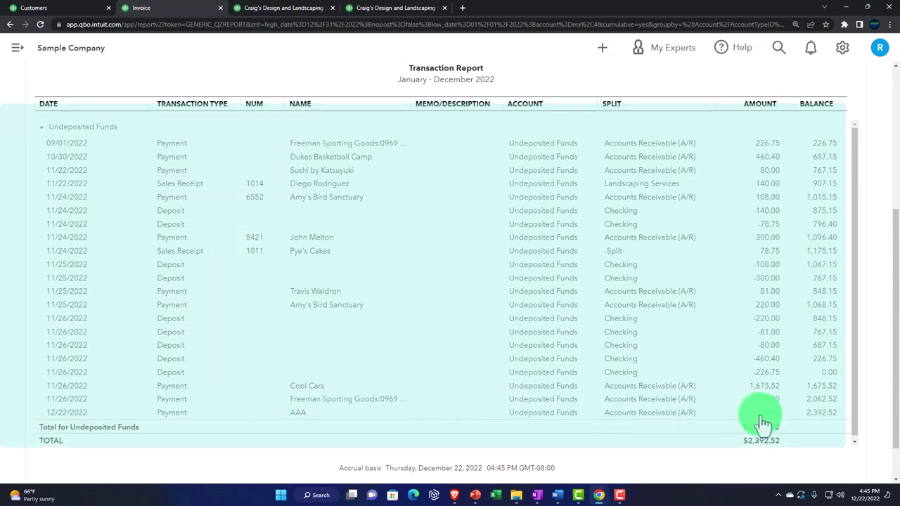
pyautogui.click(759, 416)
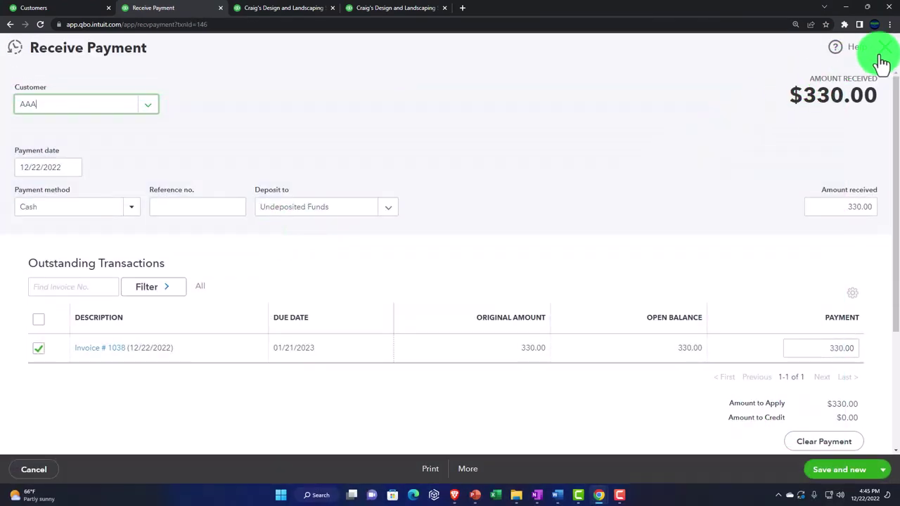
pyautogui.click(881, 56)
pyautogui.scroll(3, 21, 184)
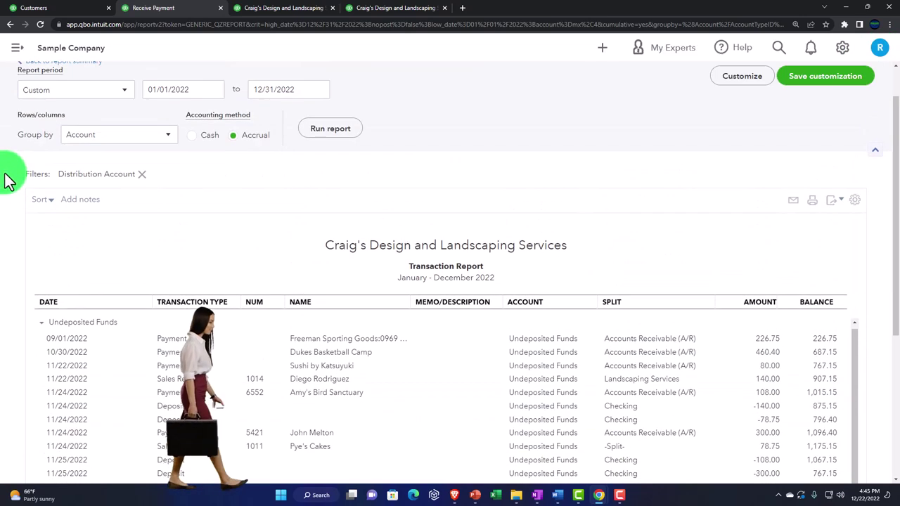
pyautogui.scroll(2, 49, 107)
pyautogui.click(70, 110)
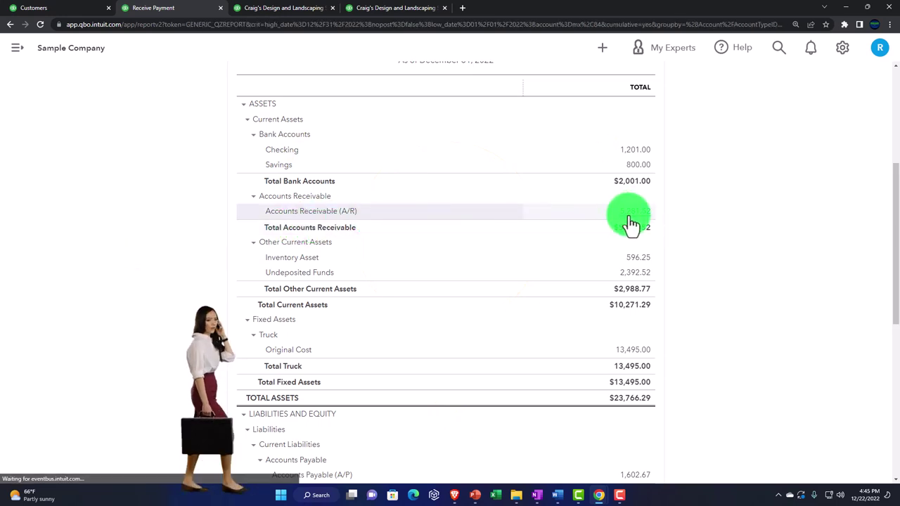
# View the transactions behind Accounts Receivable (A/R), examine customer AAA's invoice and payment entries, and return to the Balance Sheet.
pyautogui.click(588, 231)
pyautogui.hotkey('ctrl', '-')
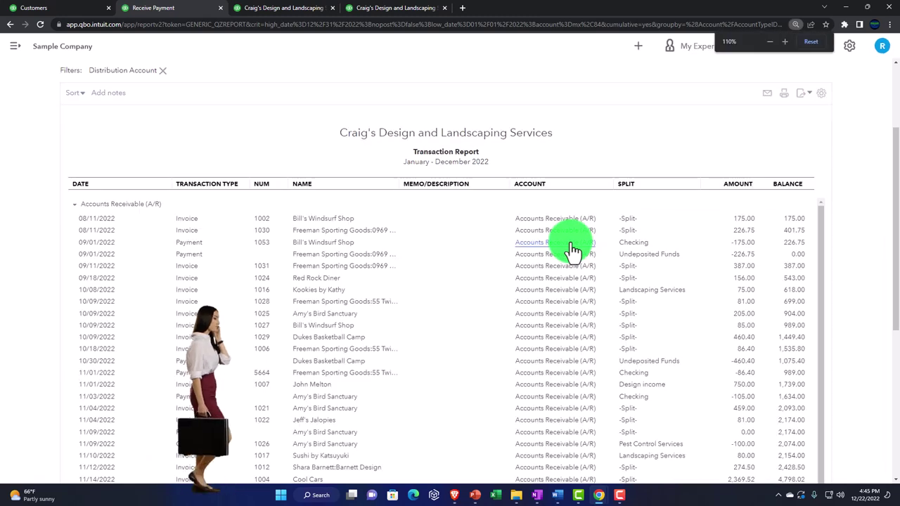
pyautogui.scroll(-10, 555, 253)
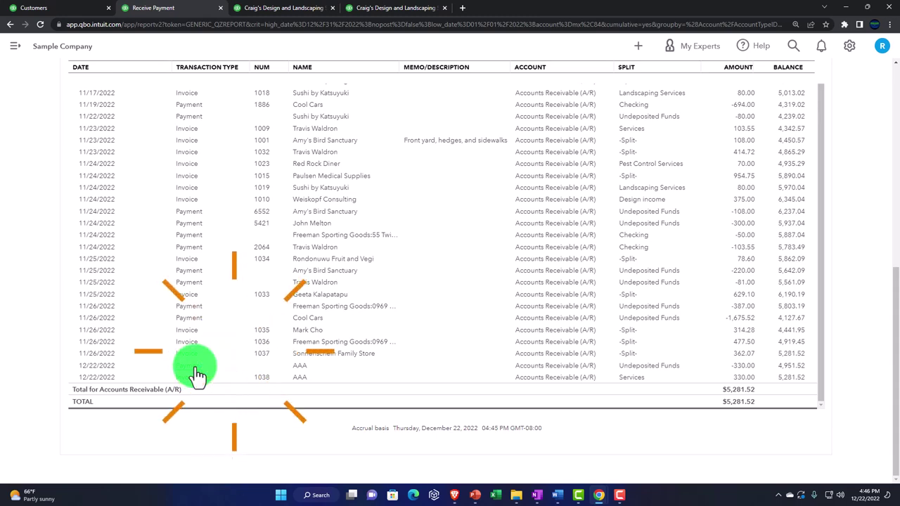
pyautogui.scroll(5, 197, 375)
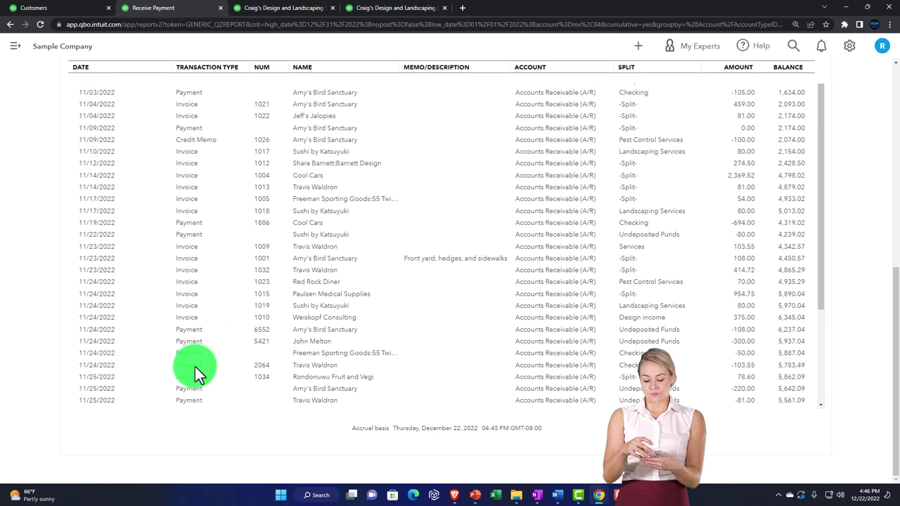
pyautogui.scroll(2, 194, 366)
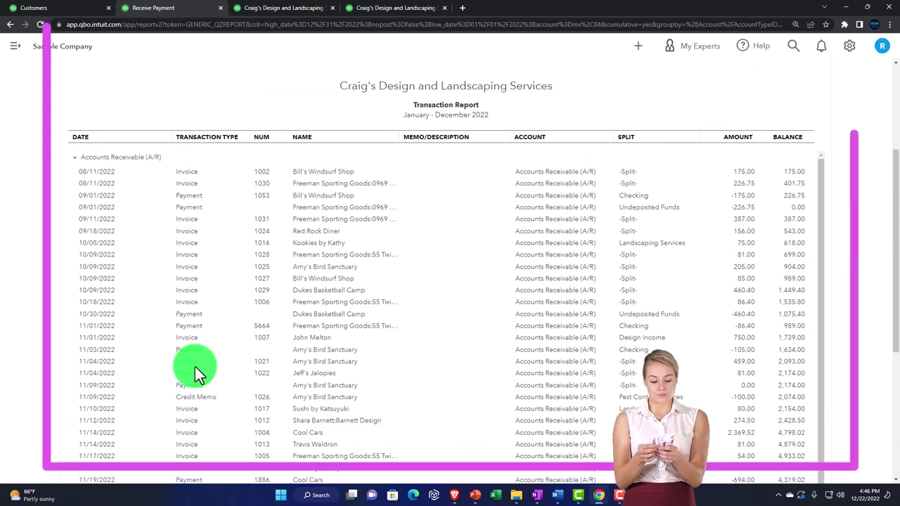
pyautogui.scroll(3, 124, 258)
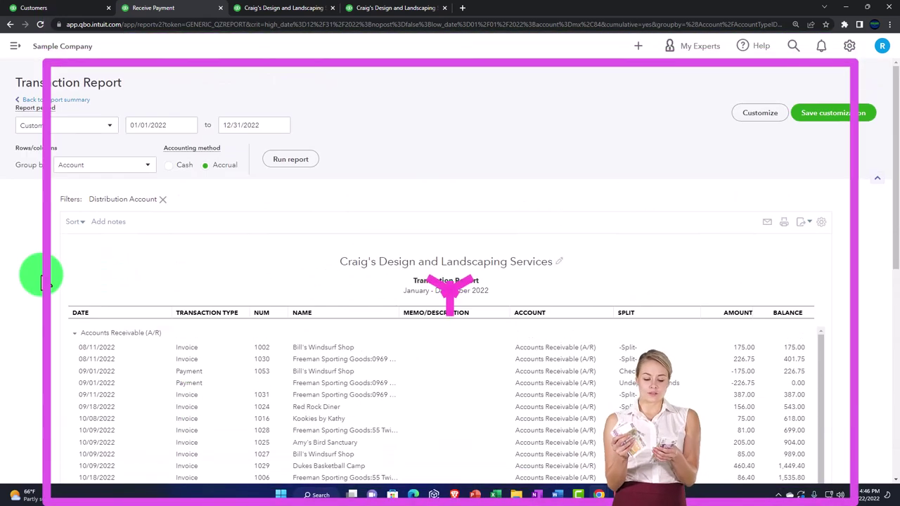
pyautogui.click(56, 100)
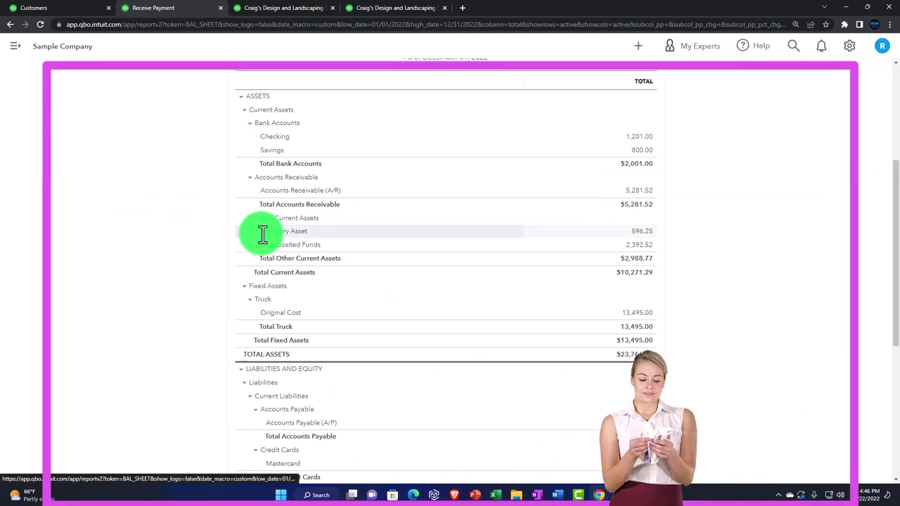
# Check customer AAA's transaction list, and show the All sales list of the Sales area with the navigation collapsed.
pyautogui.click(69, 8)
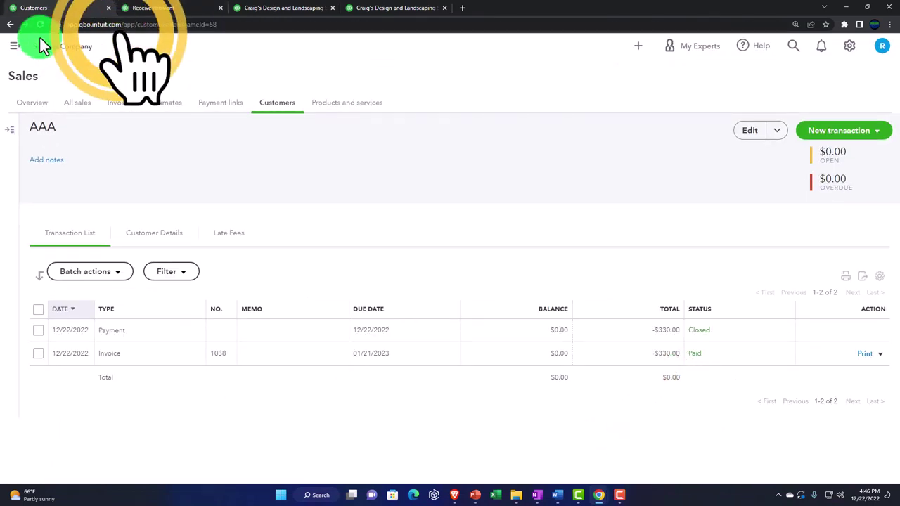
pyautogui.click(15, 47)
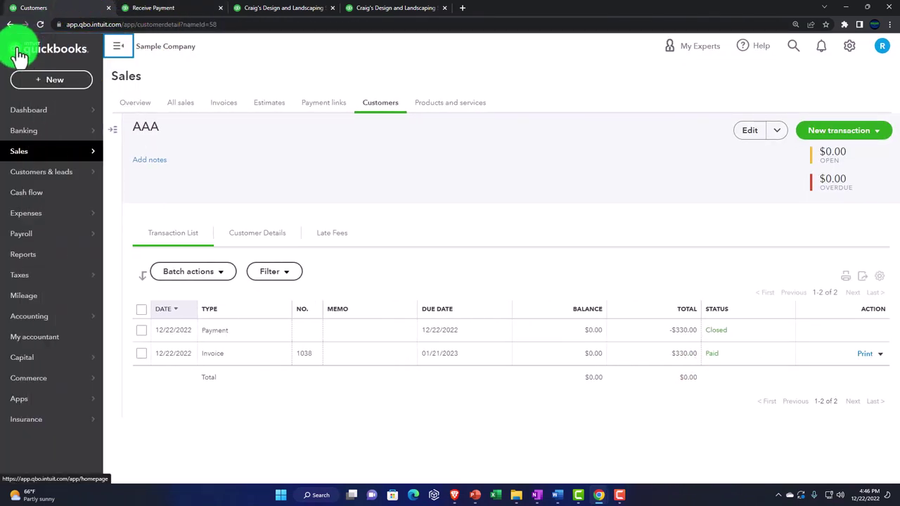
pyautogui.click(21, 160)
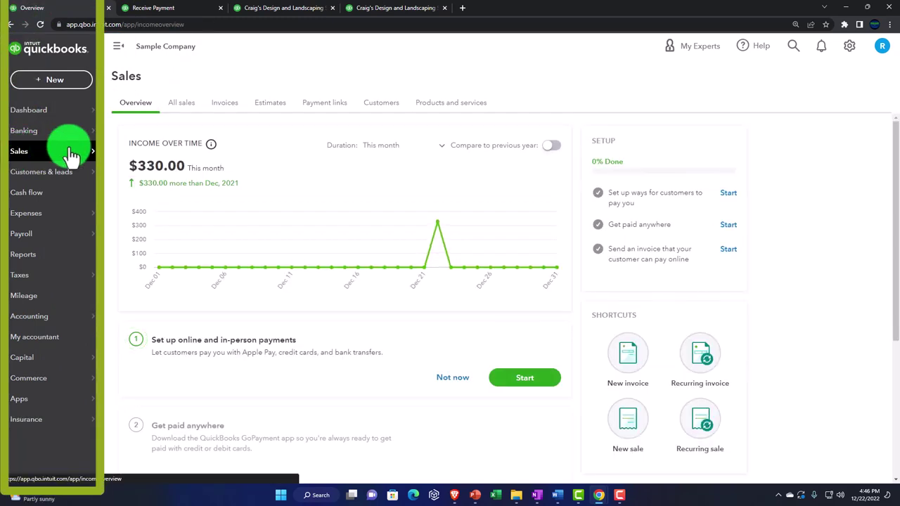
pyautogui.click(175, 109)
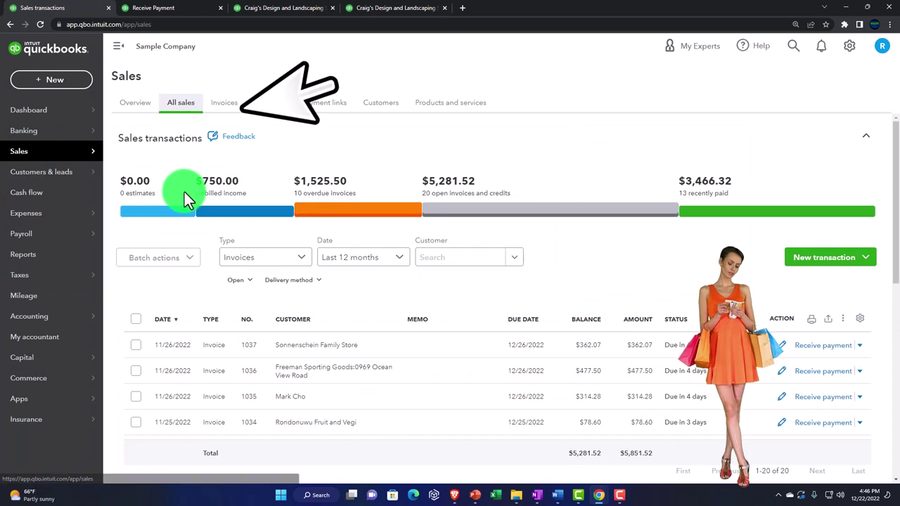
pyautogui.hotkey('ctrl', '+')
pyautogui.click(134, 49)
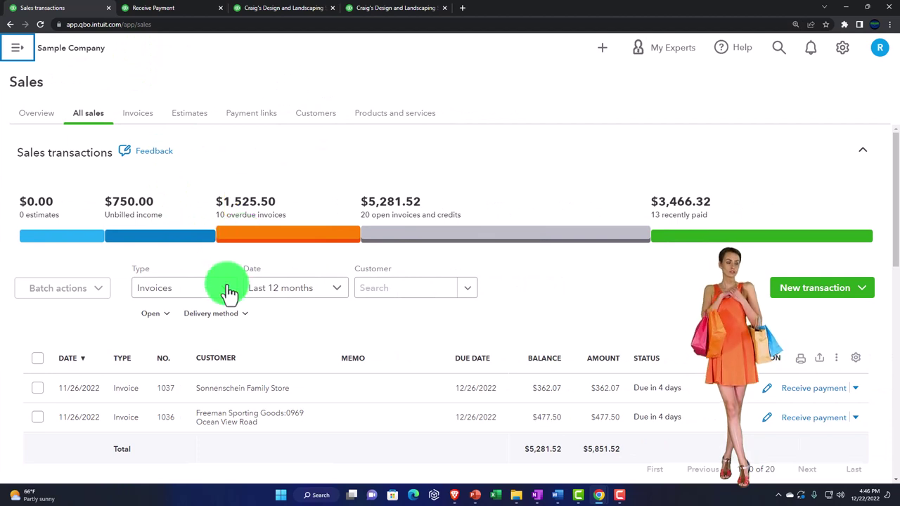
# List all transaction types in the sales transactions, and filter the list to recently paid ones.
pyautogui.click(404, 237)
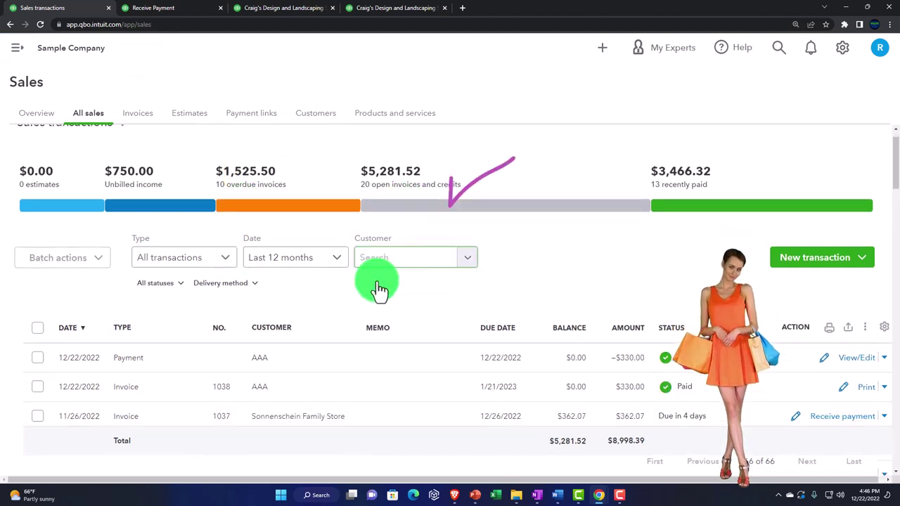
pyautogui.scroll(-1, 375, 287)
pyautogui.scroll(1, 379, 290)
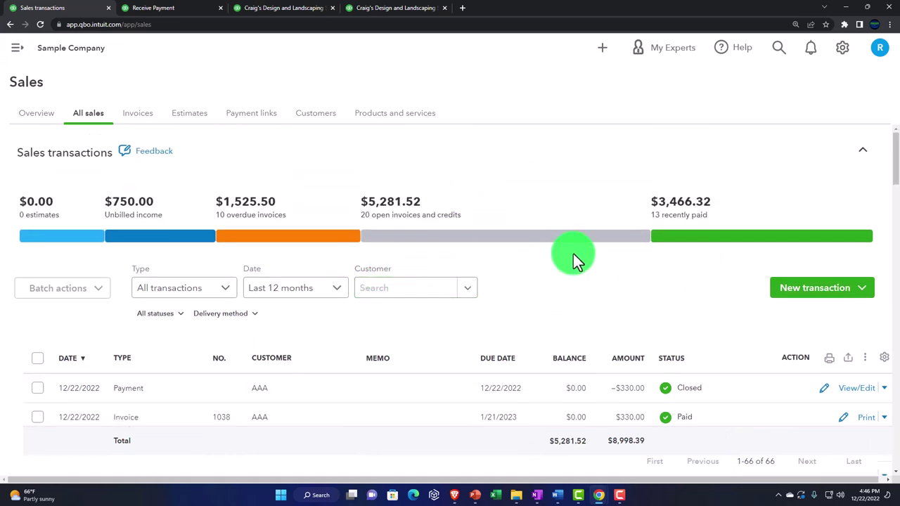
pyautogui.click(703, 245)
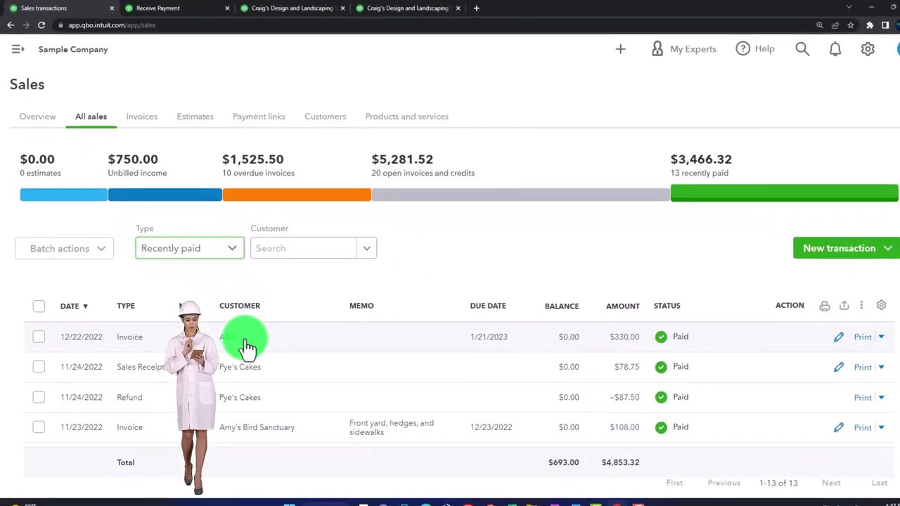
# Examine customer AAA's paid 12/22/2022 invoice and the payment linked to it, and return to the sales transactions.
pyautogui.click(224, 336)
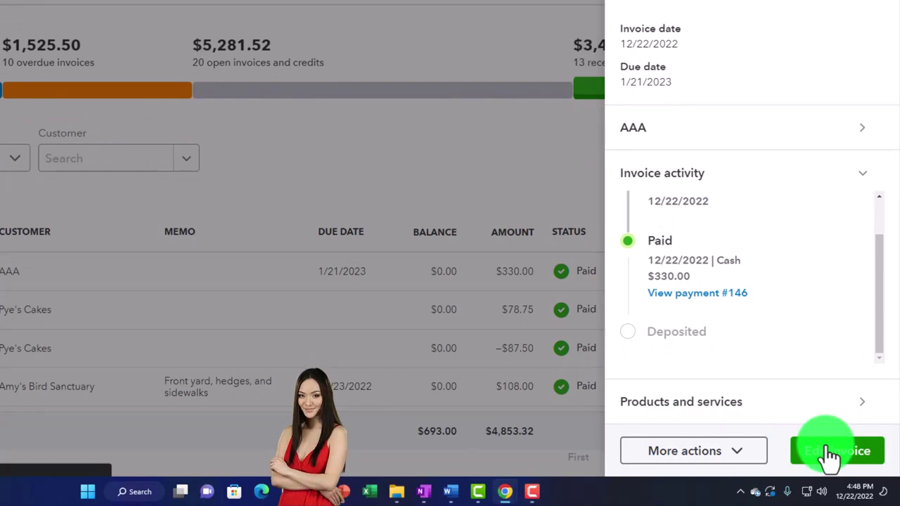
pyautogui.click(829, 454)
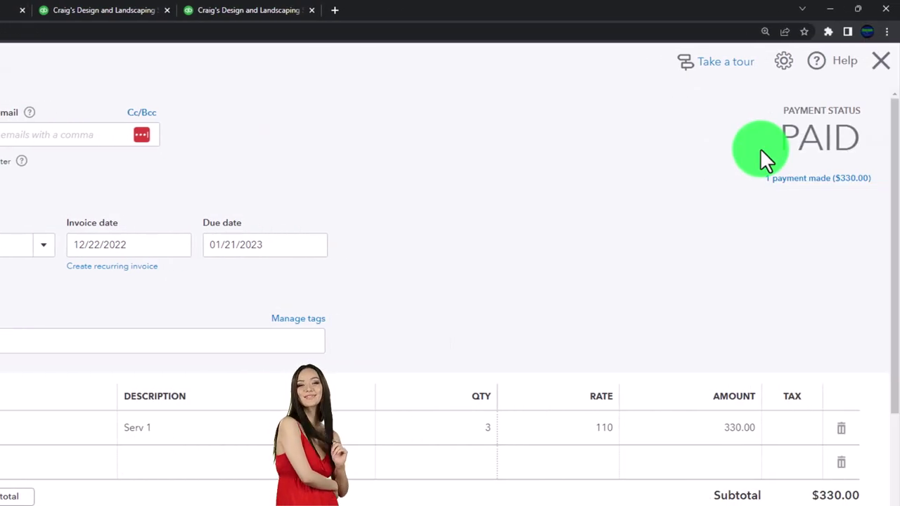
pyautogui.click(782, 189)
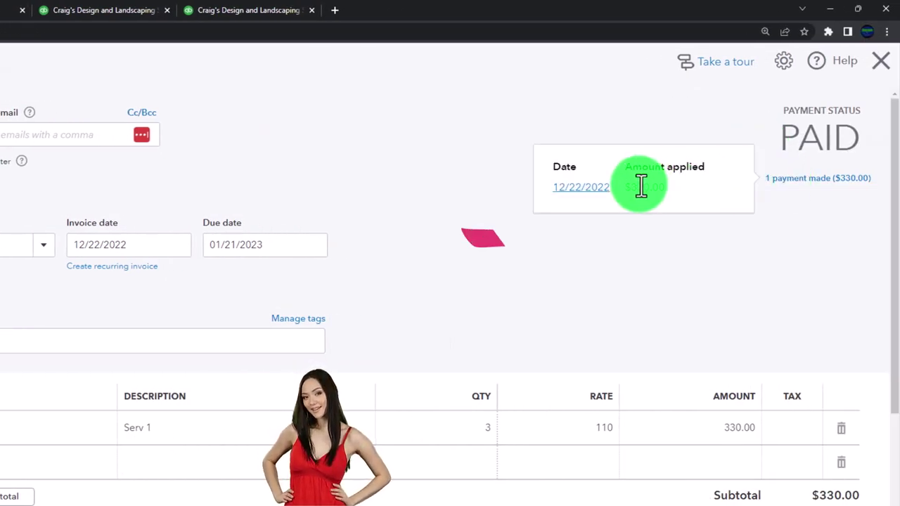
pyautogui.click(581, 187)
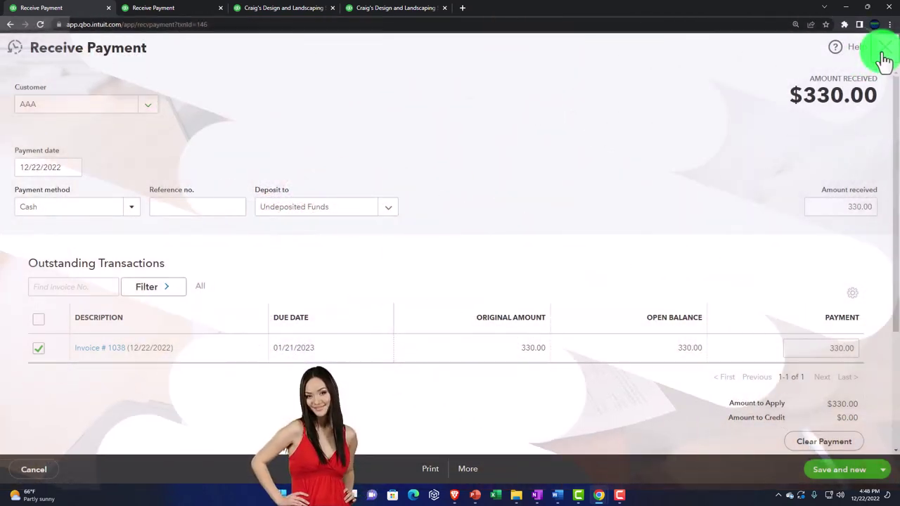
pyautogui.click(884, 53)
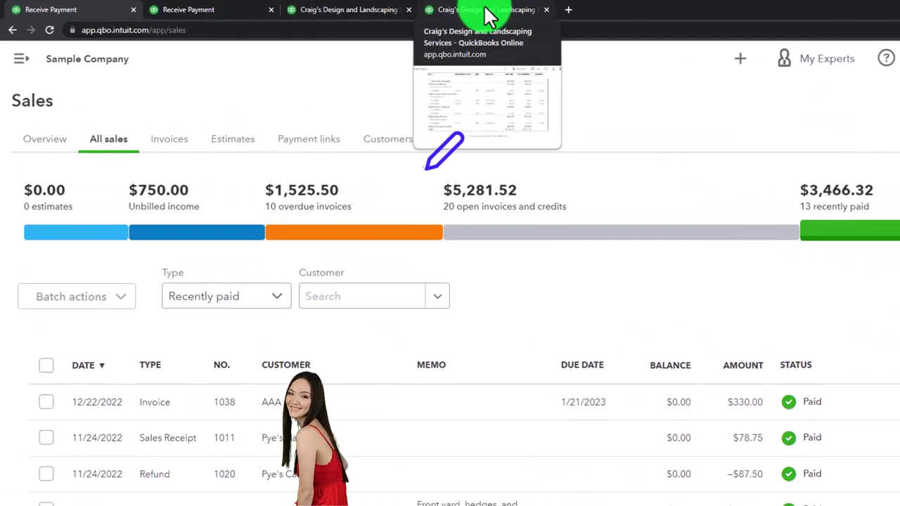
# Refresh the Customer Balance Detail report for all dates, examine its open customer invoices, and compare them with Accounts Receivable on the Balance Sheet.
pyautogui.click(489, 16)
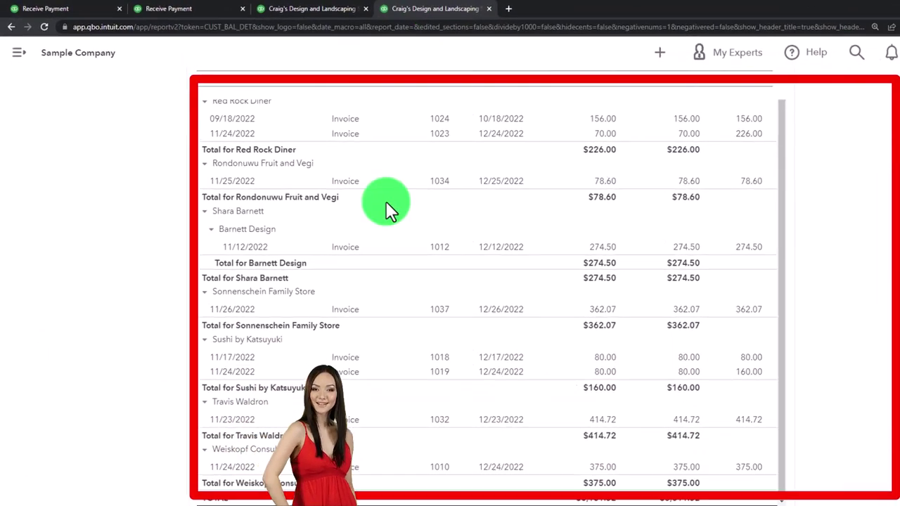
pyautogui.scroll(5, 362, 274)
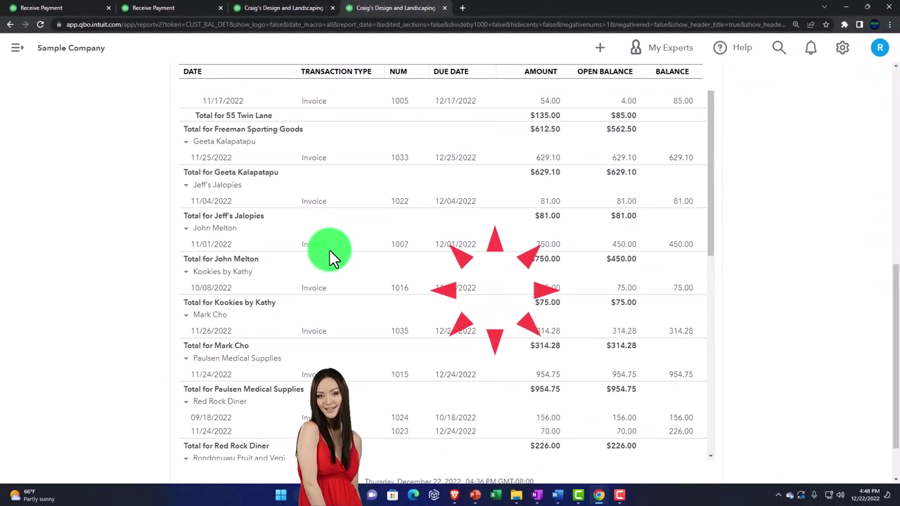
pyautogui.scroll(10, 60, 273)
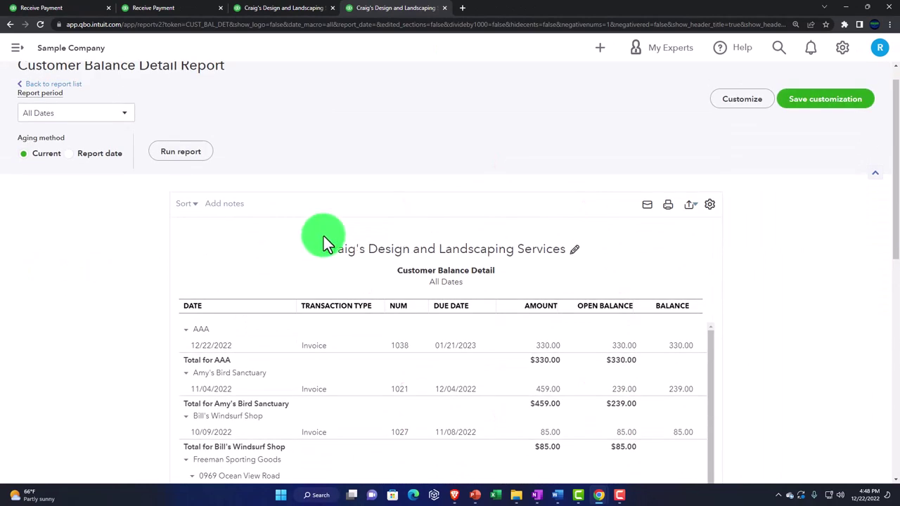
pyautogui.scroll(-2, 158, 291)
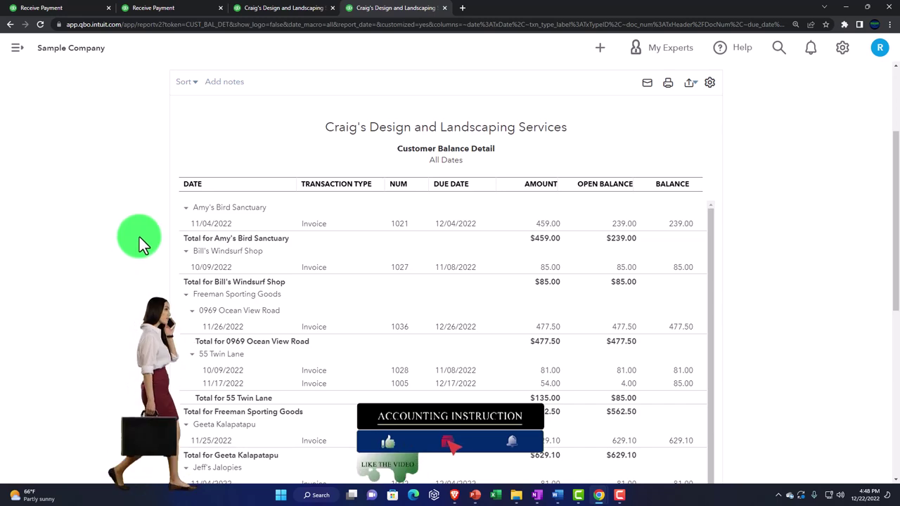
pyautogui.scroll(1, 139, 236)
pyautogui.scroll(-7, 139, 276)
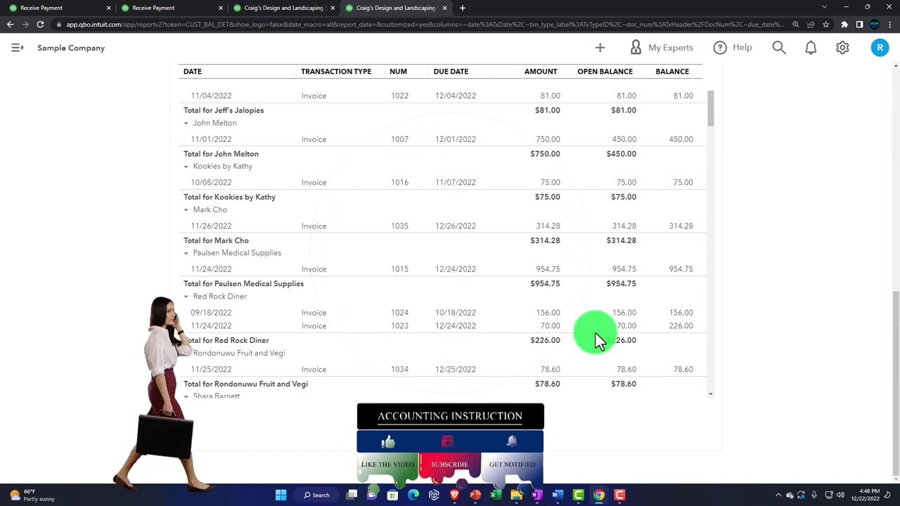
pyautogui.scroll(-5, 595, 333)
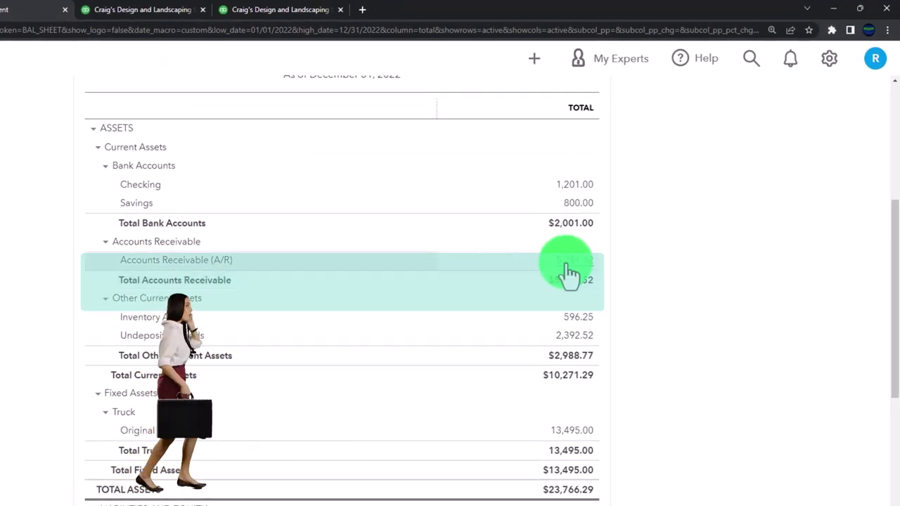
# Show the Invoices list of the Sales area and filter it to invoices that are not deposited.
pyautogui.click(42, 9)
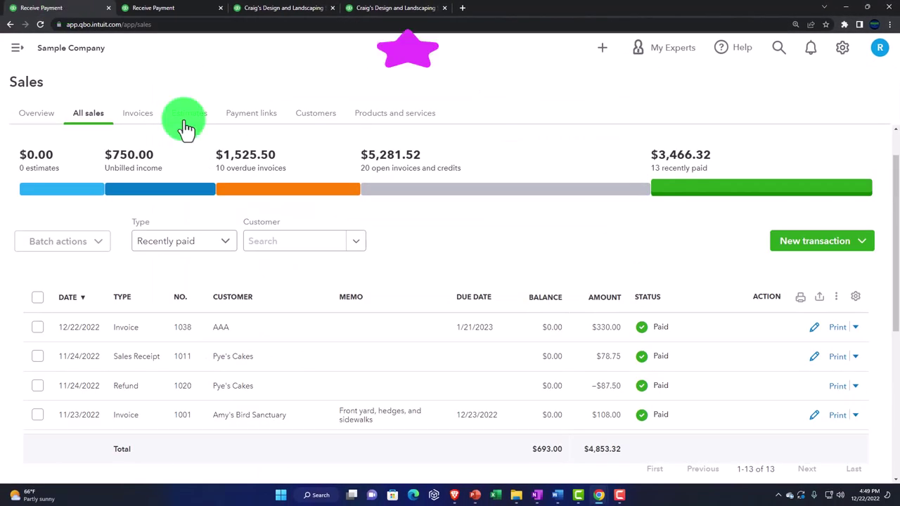
pyautogui.click(307, 242)
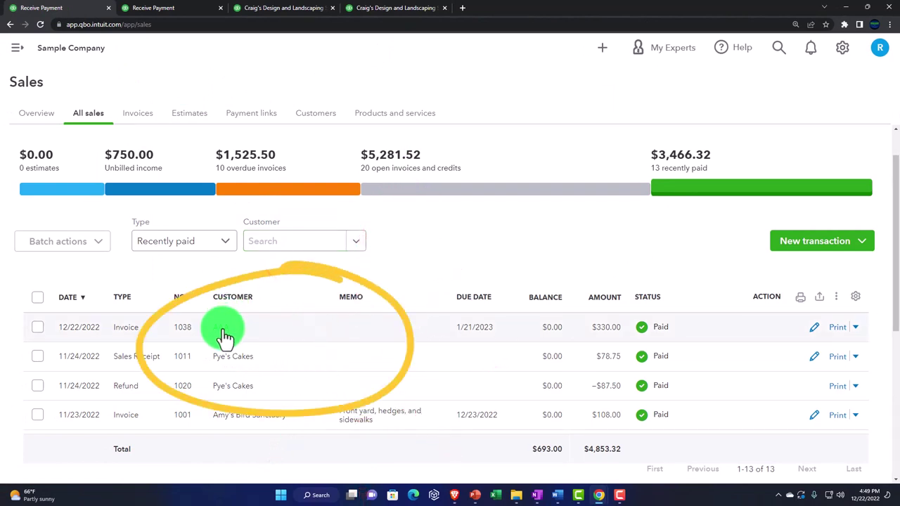
pyautogui.click(15, 53)
pyautogui.moveTo(35, 173)
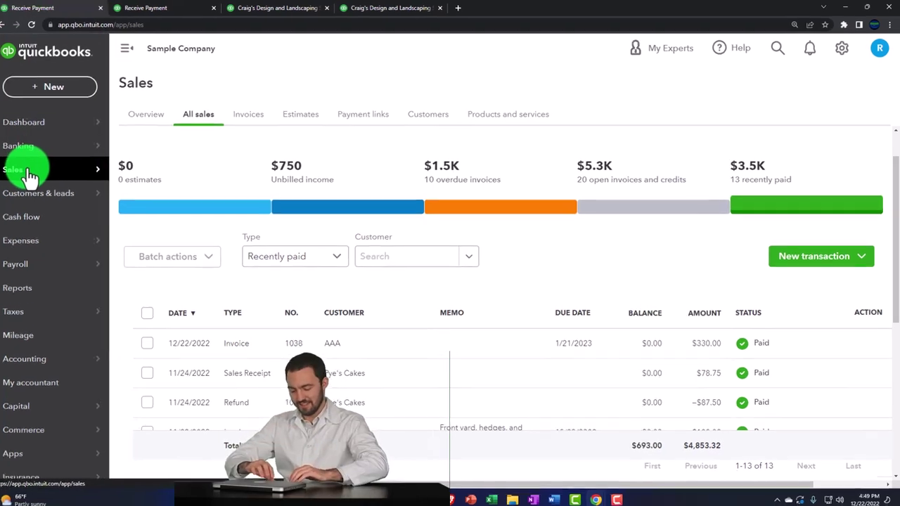
pyautogui.click(31, 171)
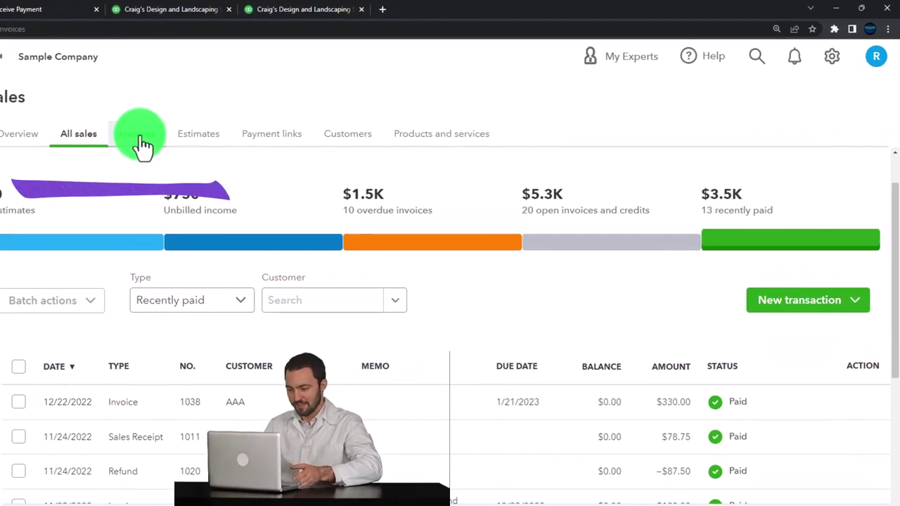
pyautogui.click(141, 139)
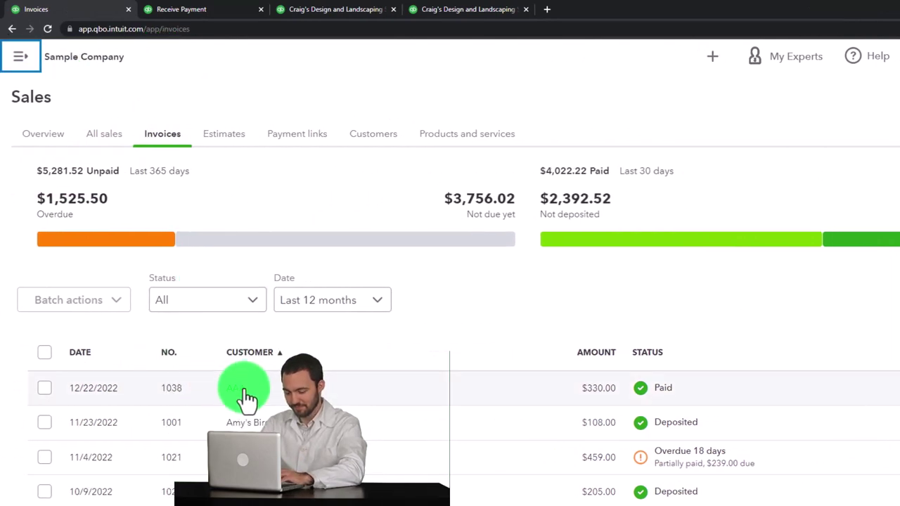
pyautogui.click(660, 394)
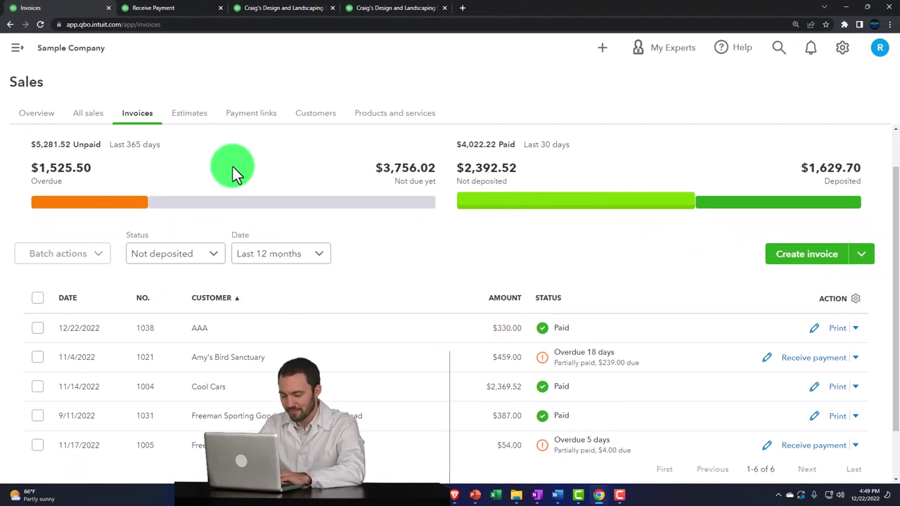
# Show the customer list of the Sales area and clear its filter to view all customers.
pyautogui.click(312, 119)
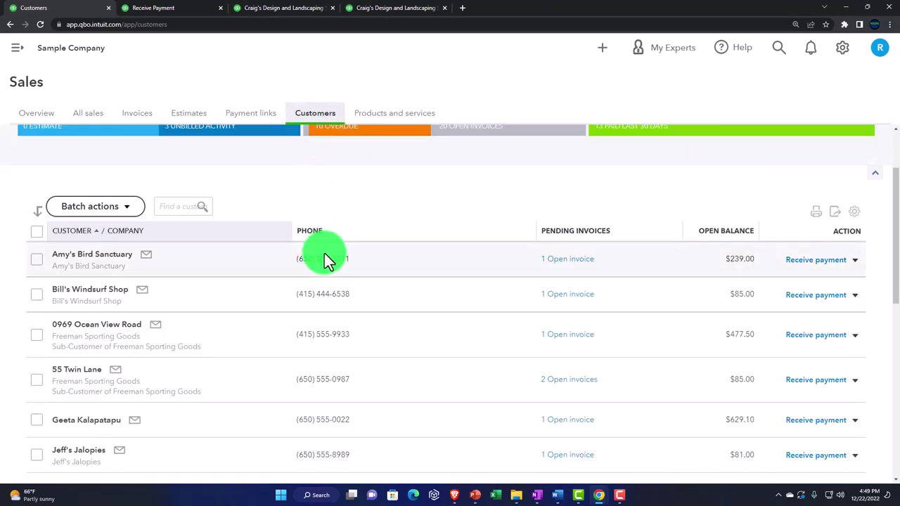
pyautogui.scroll(2, 281, 343)
pyautogui.scroll(-3, 281, 343)
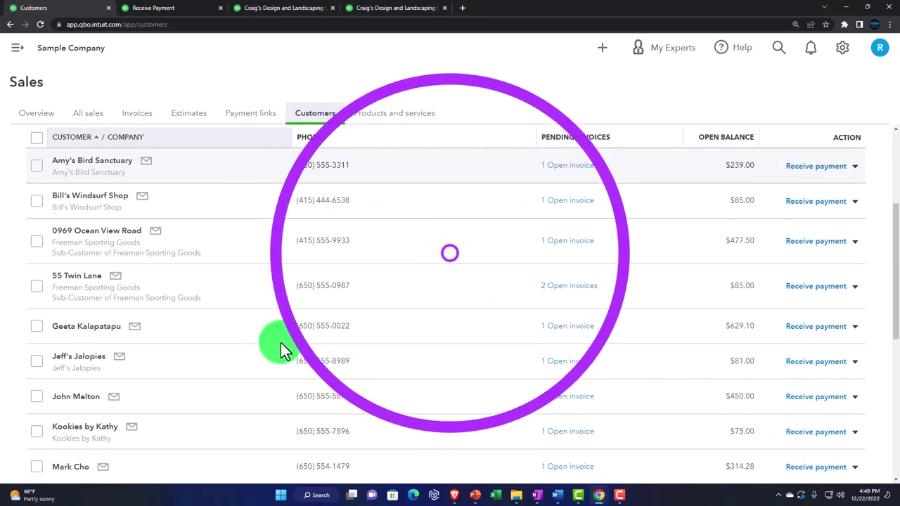
pyautogui.scroll(1, 280, 343)
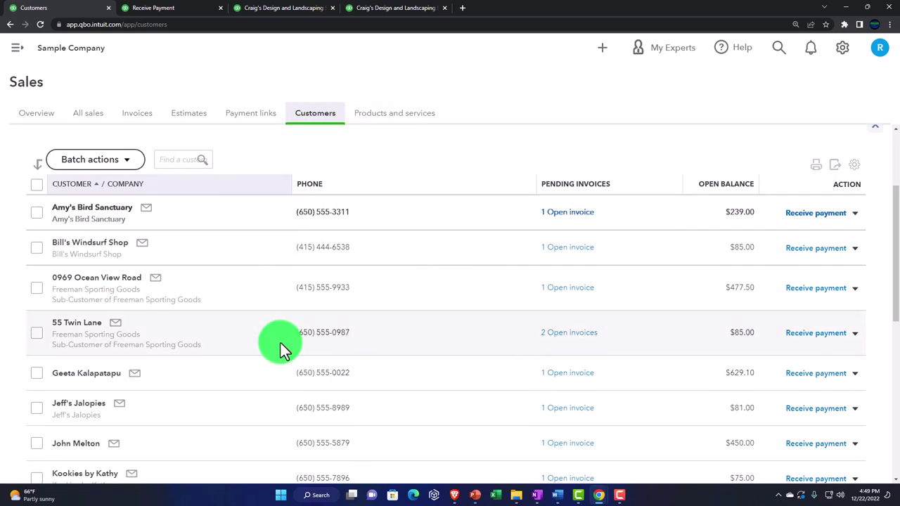
pyautogui.scroll(3, 280, 343)
pyautogui.click(121, 149)
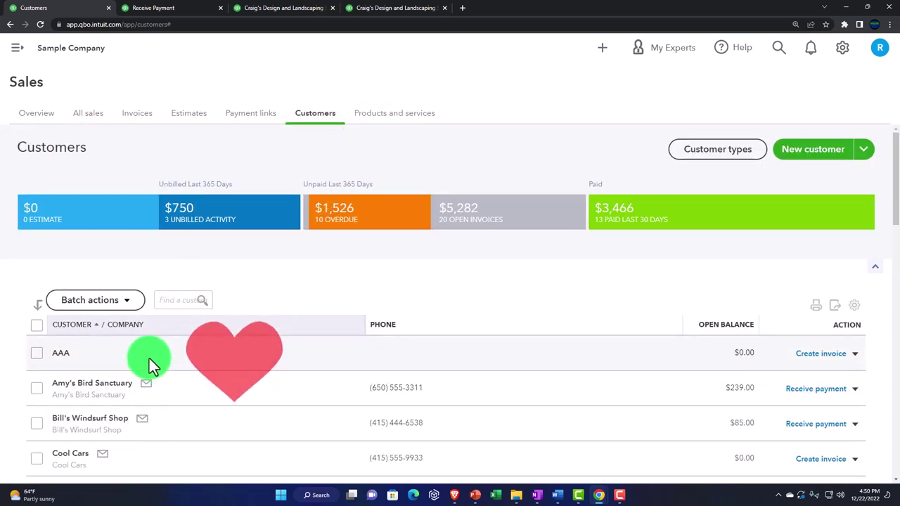
# Filter the customers by open invoices and by those paid in the last 30 days, and restore the full list.
pyautogui.click(492, 232)
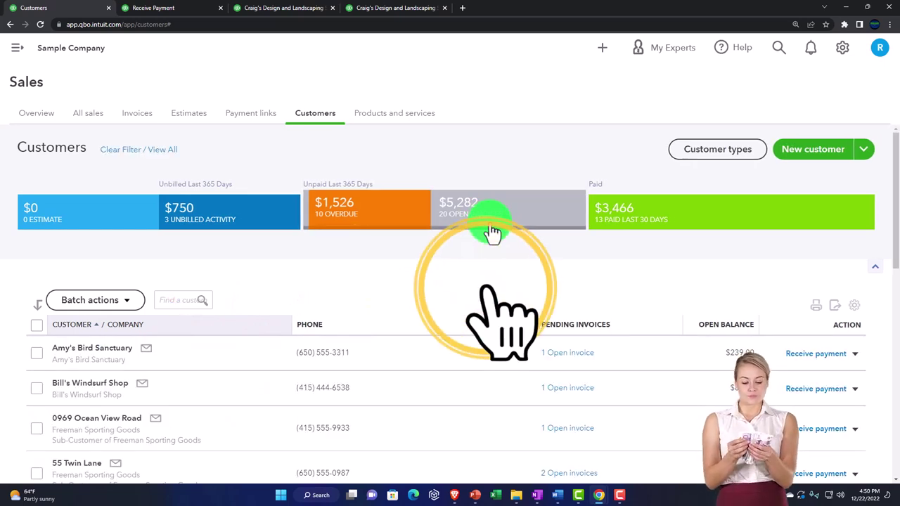
pyautogui.click(660, 213)
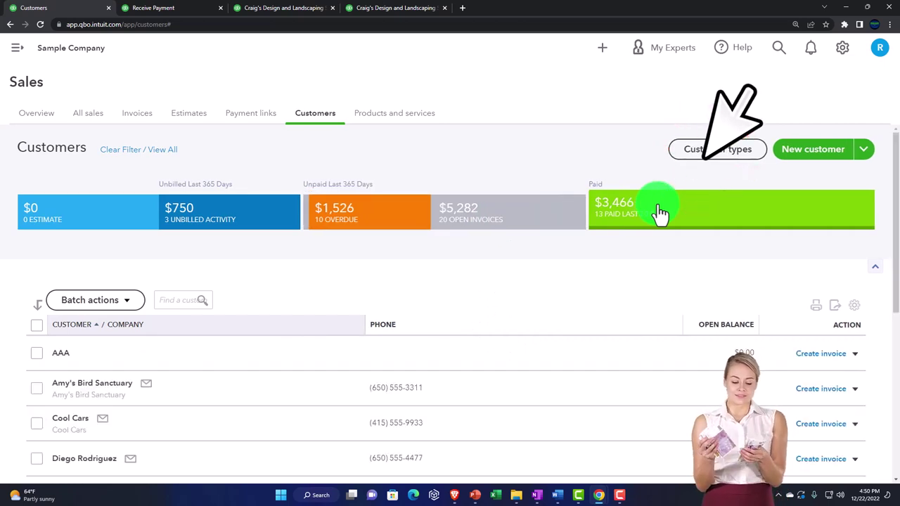
pyautogui.click(368, 204)
pyautogui.click(140, 152)
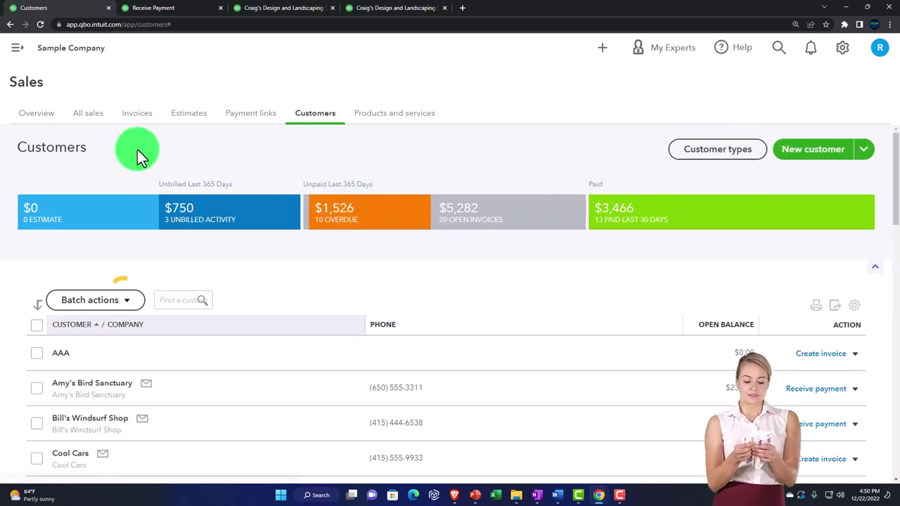
# Check customer AAA's transaction list and the asset accounts on the Balance Sheet, and return to the customer's transactions.
pyautogui.click(63, 357)
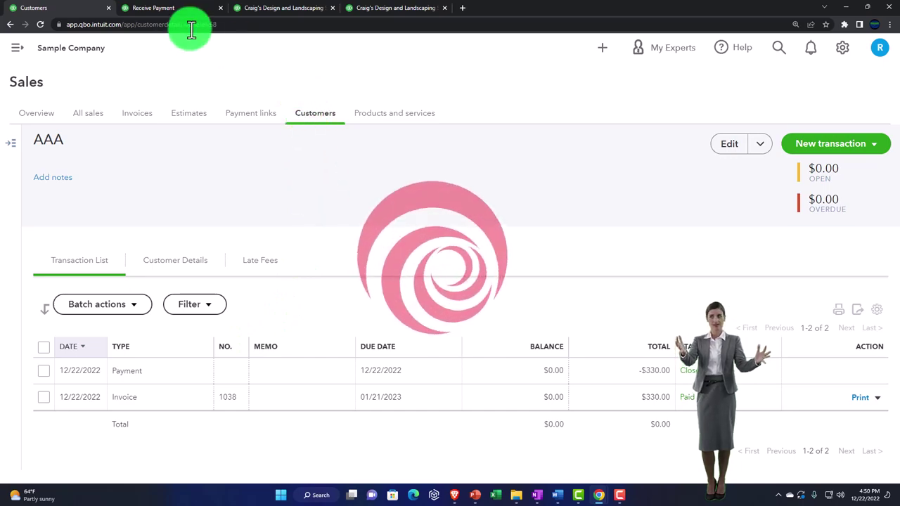
pyautogui.click(160, 12)
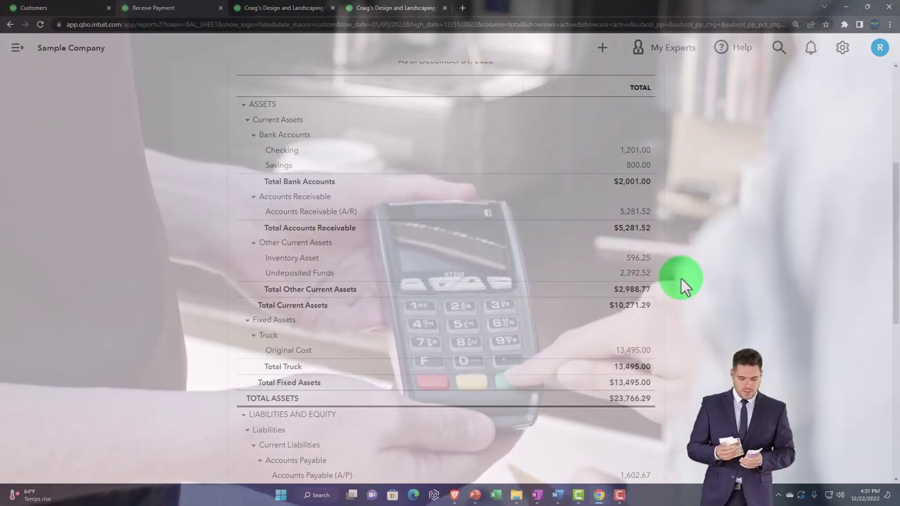
pyautogui.scroll(4, 680, 278)
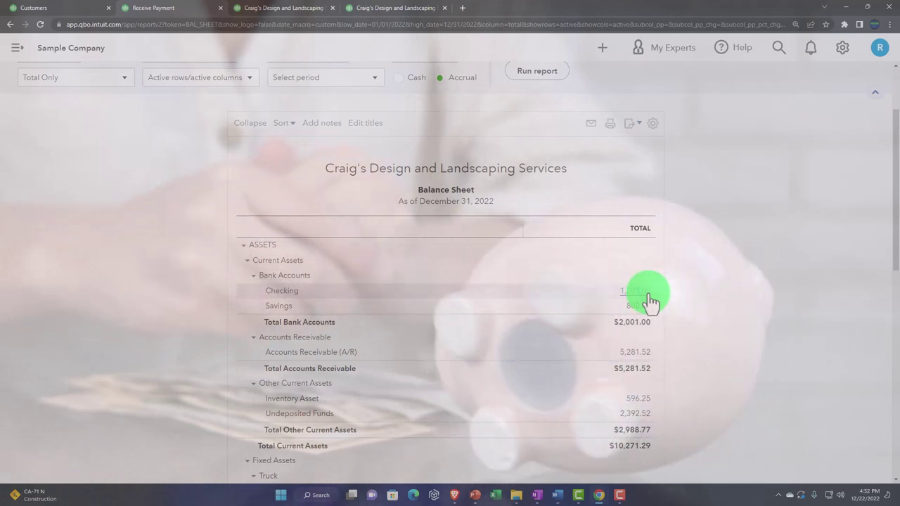
pyautogui.click(74, 10)
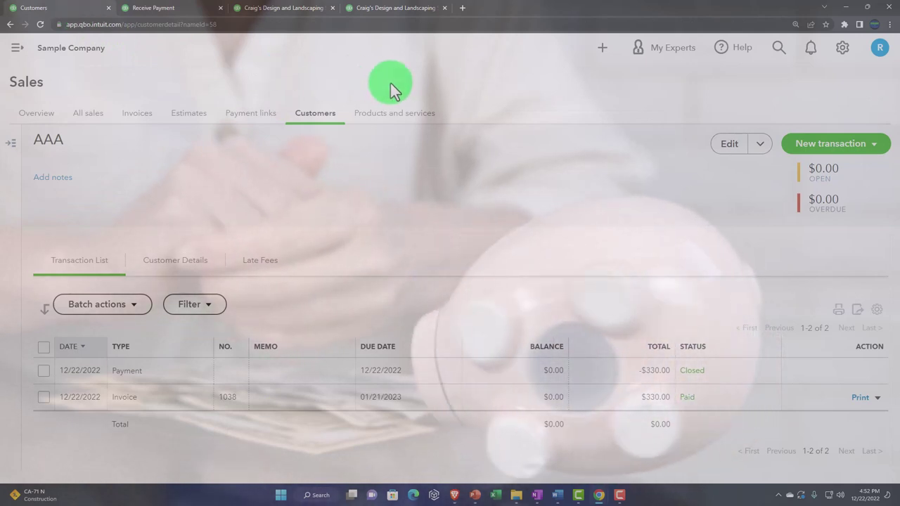
# Open a new bank deposit form, examine the payments available for deposit, and leave it without saving.
pyautogui.click(603, 51)
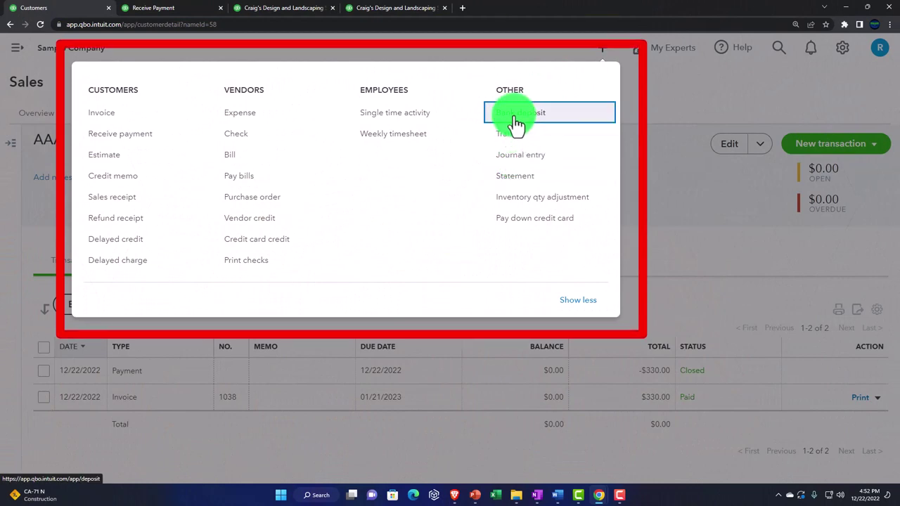
pyautogui.click(516, 120)
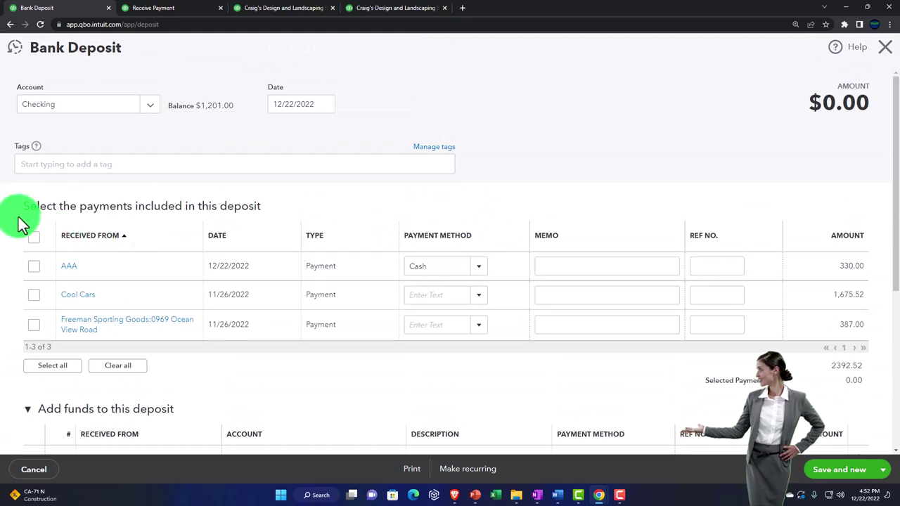
pyautogui.scroll(-1, 21, 224)
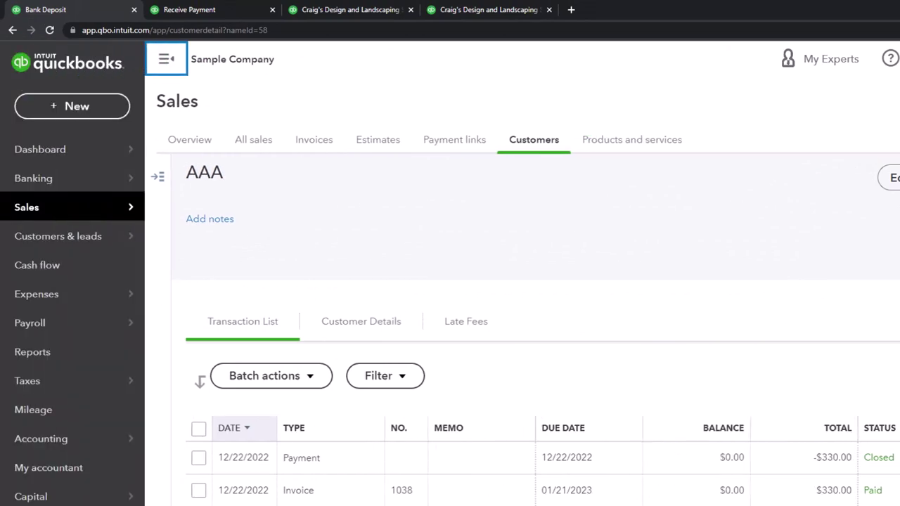
# Switch the company file from Accountant view to Business view and show the Business overview.
pyautogui.click(899, 59)
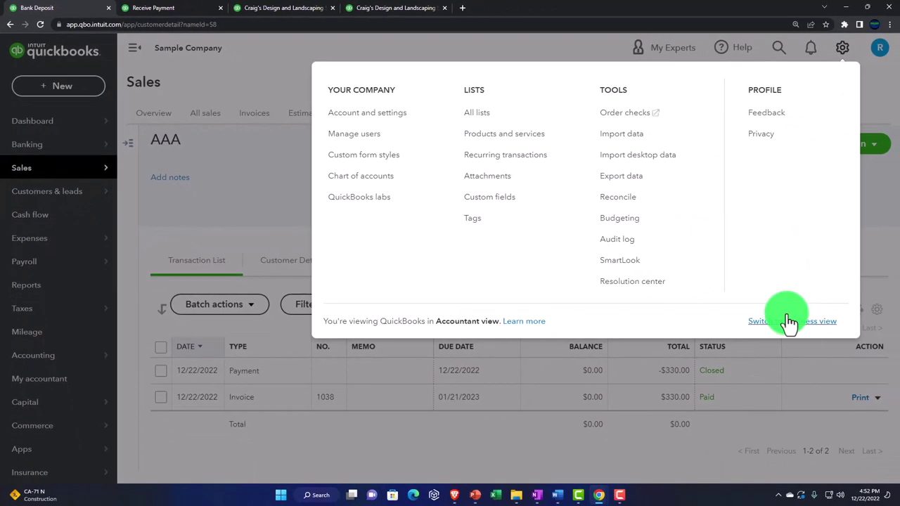
pyautogui.click(790, 321)
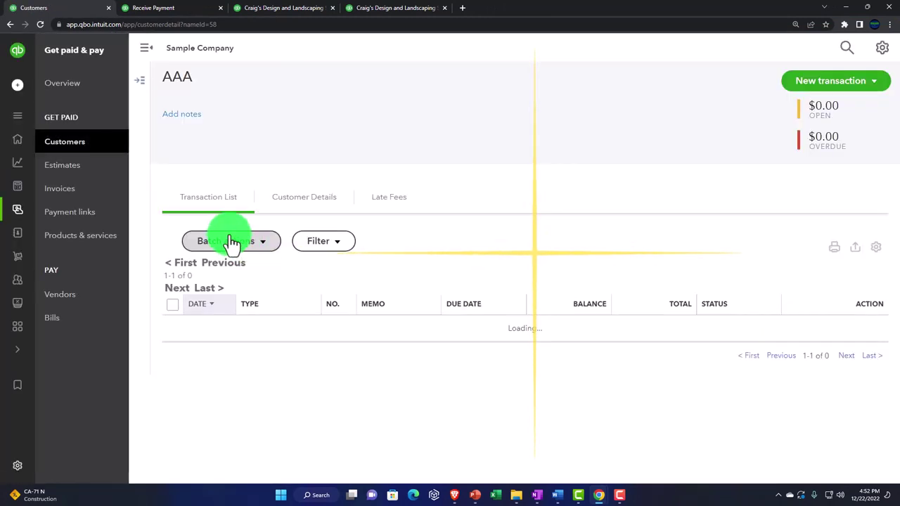
pyautogui.click(21, 147)
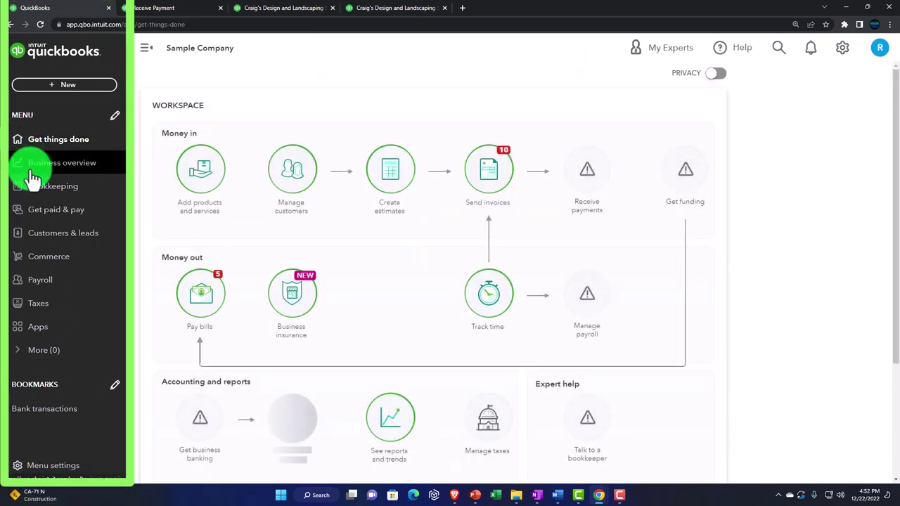
pyautogui.click(37, 168)
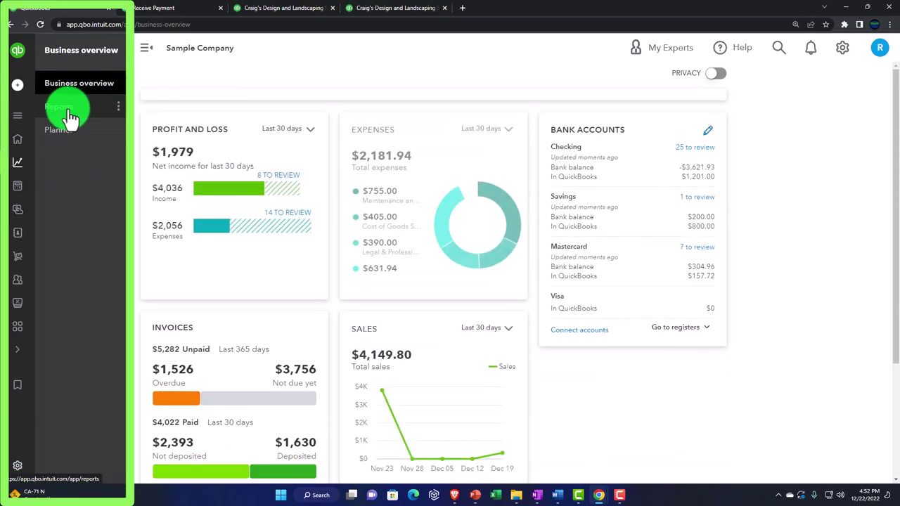
# Look through the Reports page and the Customers and Invoices lists under Get paid & pay.
pyautogui.click(60, 112)
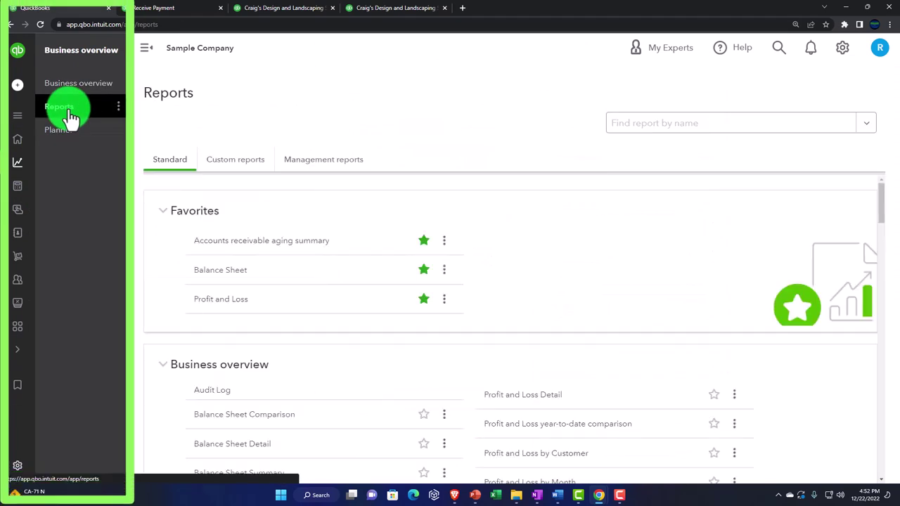
pyautogui.moveTo(26, 154)
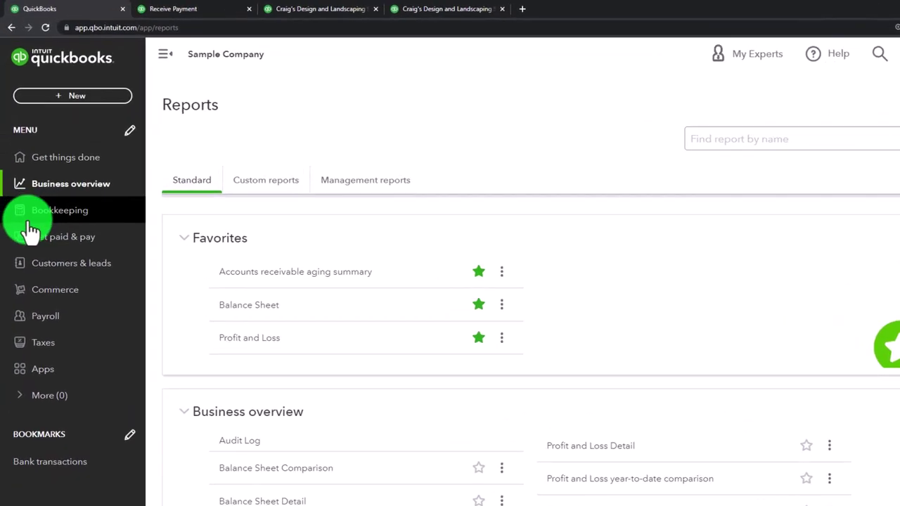
pyautogui.click(41, 320)
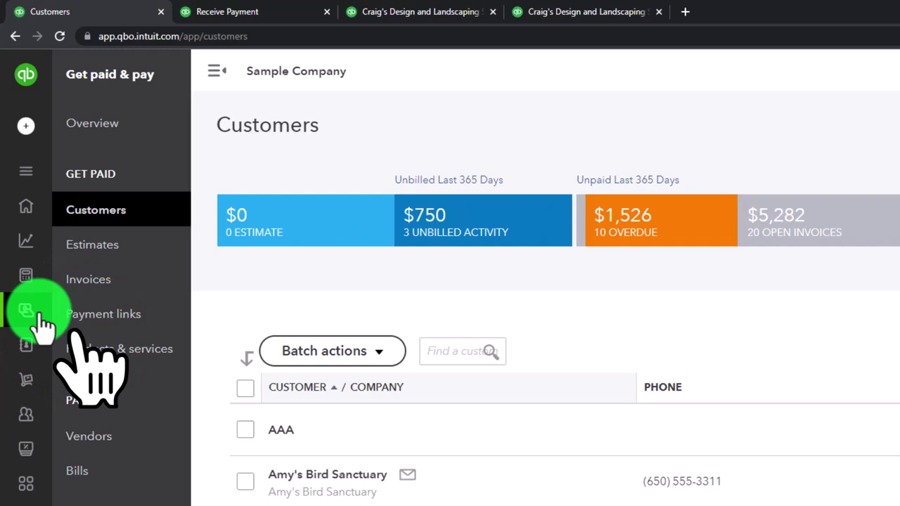
pyautogui.click(94, 175)
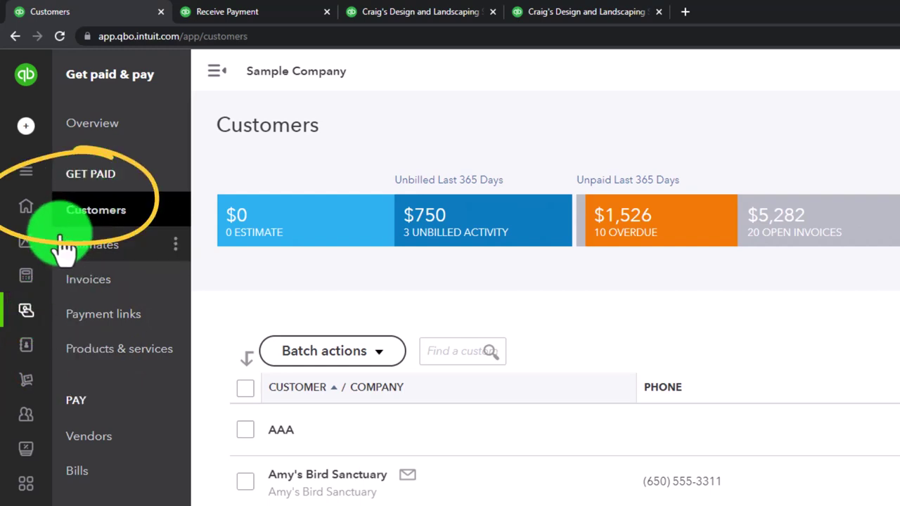
pyautogui.click(104, 221)
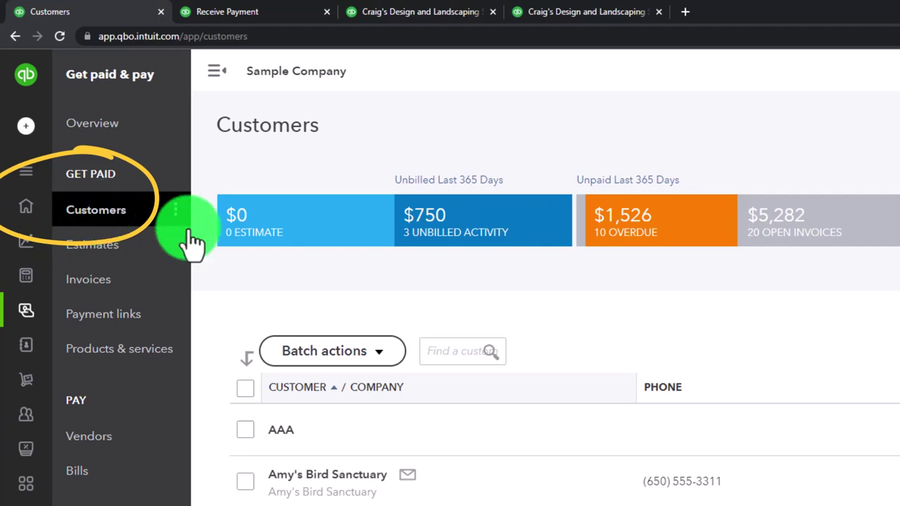
pyautogui.click(383, 239)
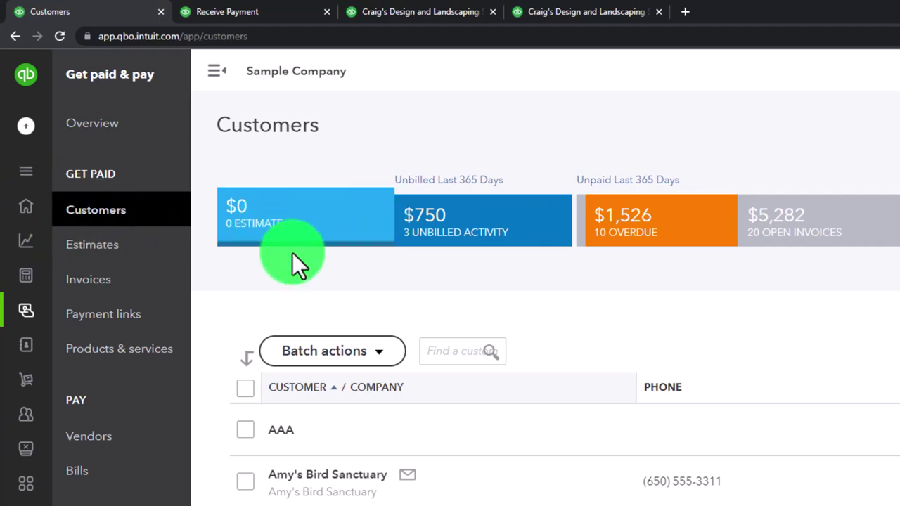
pyautogui.click(116, 279)
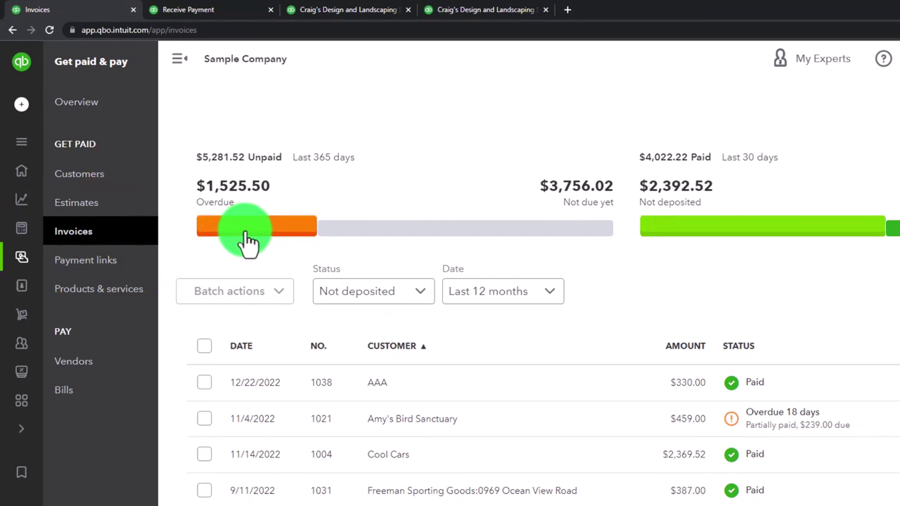
# Show the All sales list among the Bookkeeping transactions.
pyautogui.moveTo(35, 258)
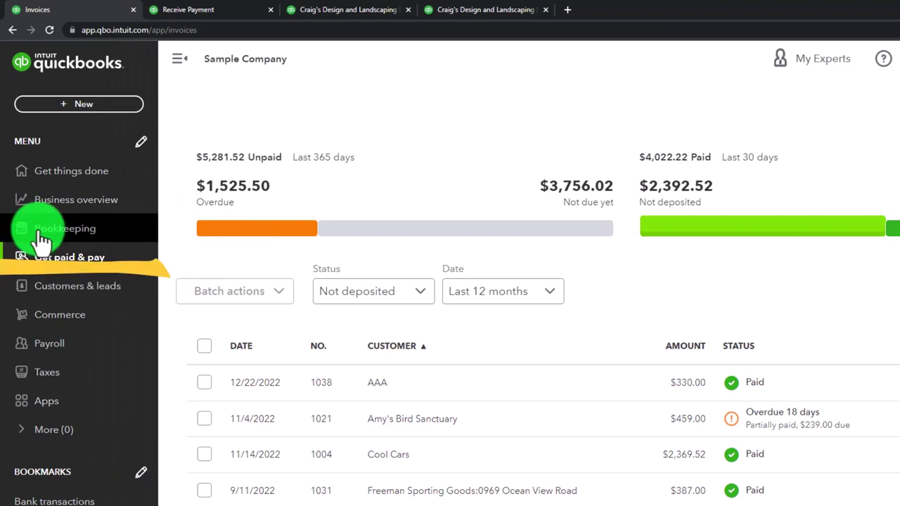
pyautogui.click(41, 239)
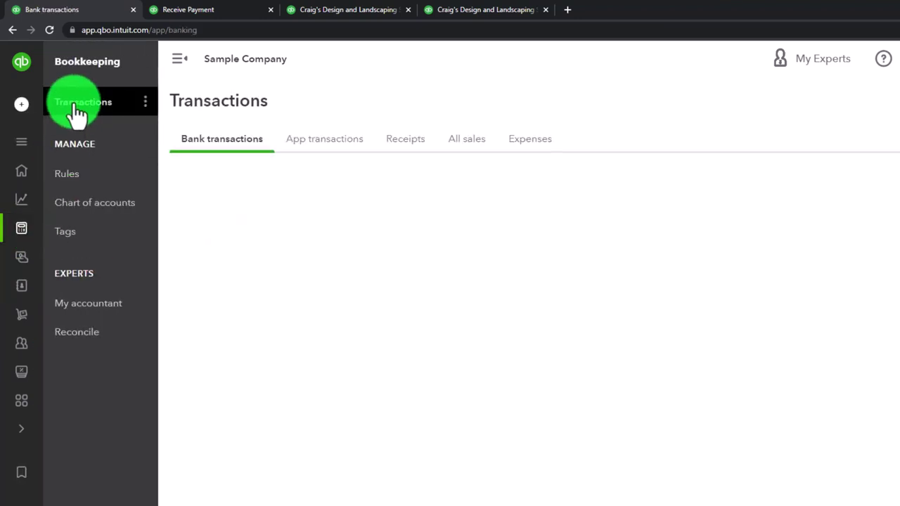
pyautogui.click(464, 140)
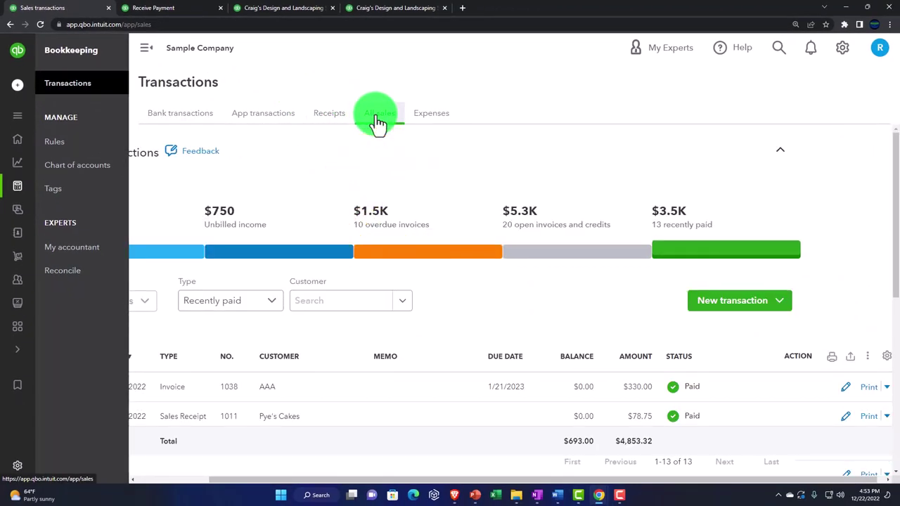
# Collapse the side navigation and check the available new transaction types without creating one.
pyautogui.click(145, 55)
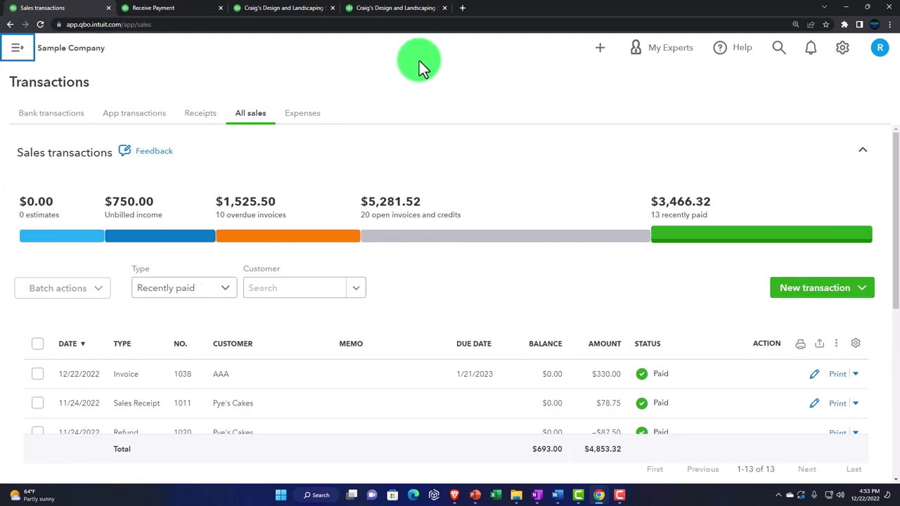
pyautogui.click(594, 51)
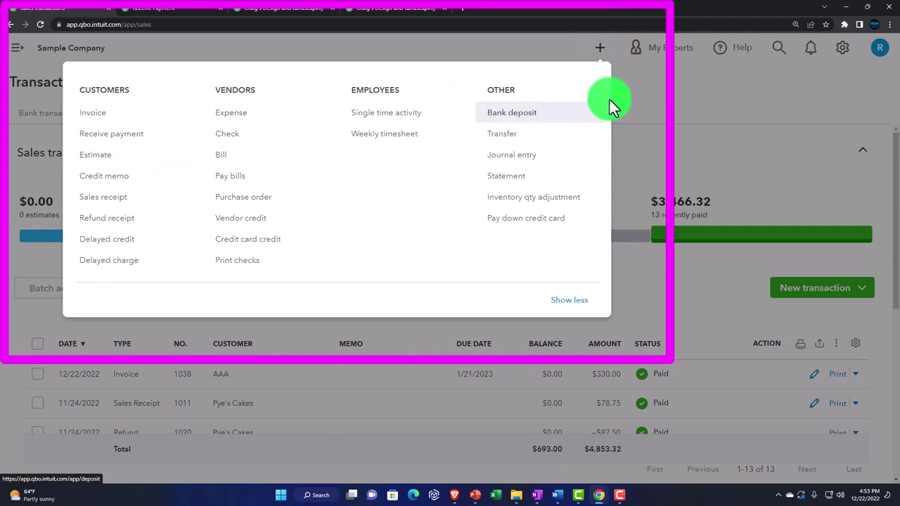
pyautogui.click(663, 86)
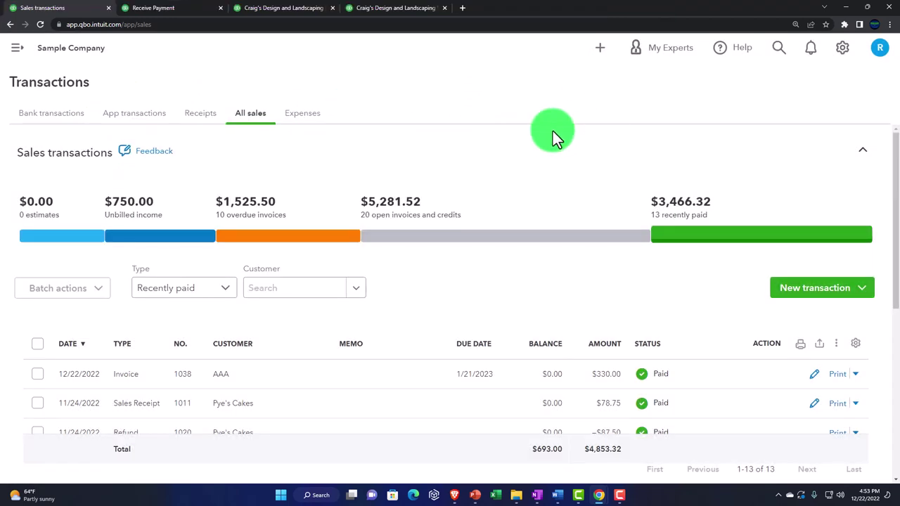